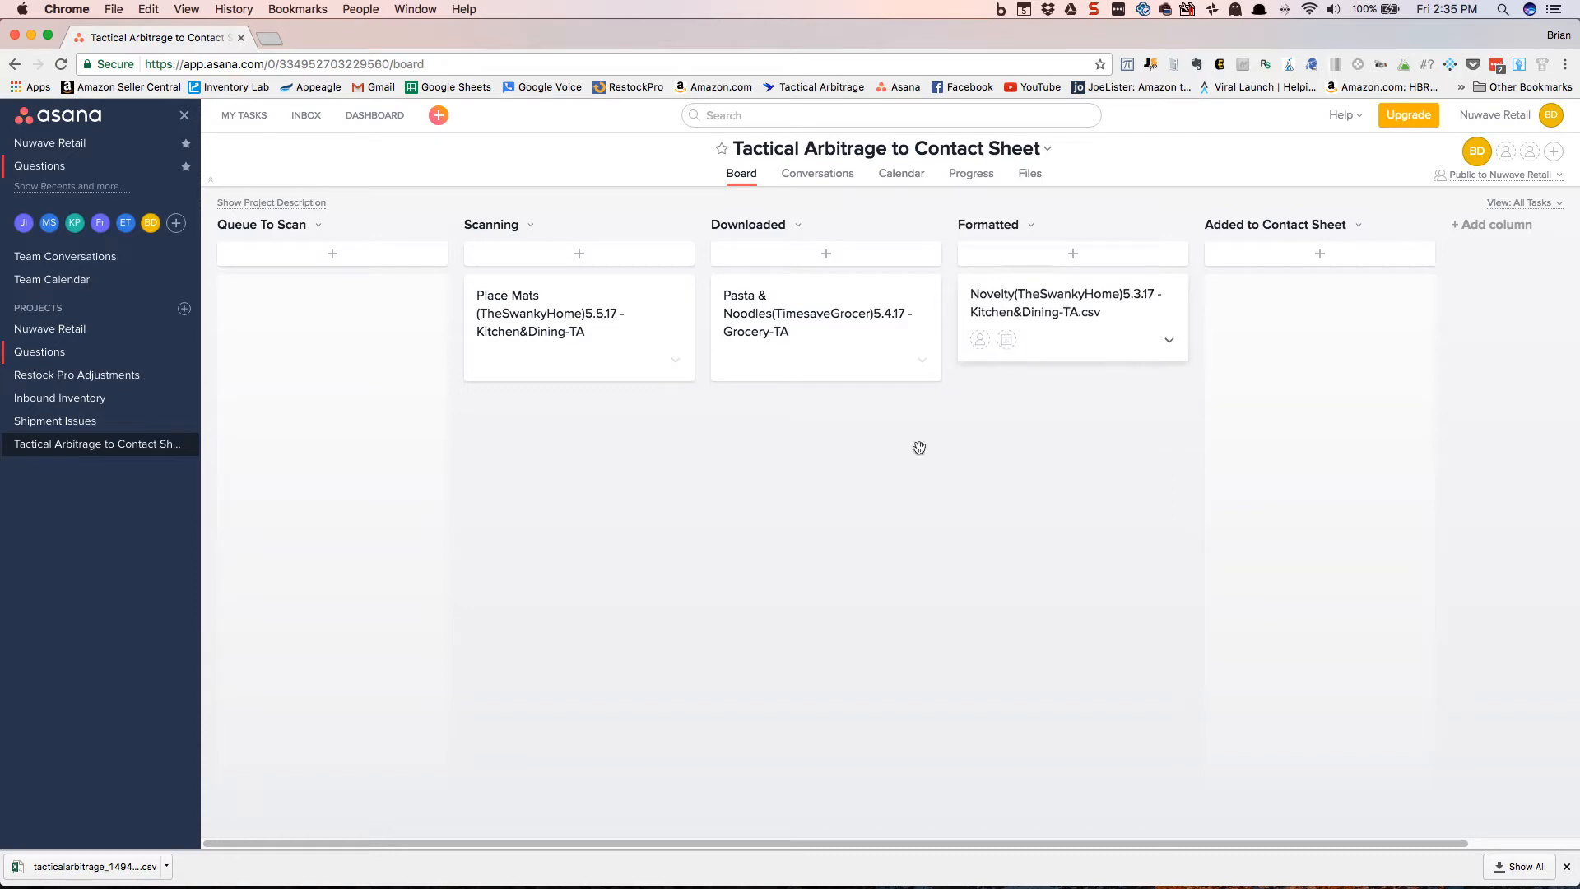
- Switch to Finder and open the SS/TA/Salesforce folder under Nuwave Retail, Wholesale in Google Drive
mouse_move(281, 886)
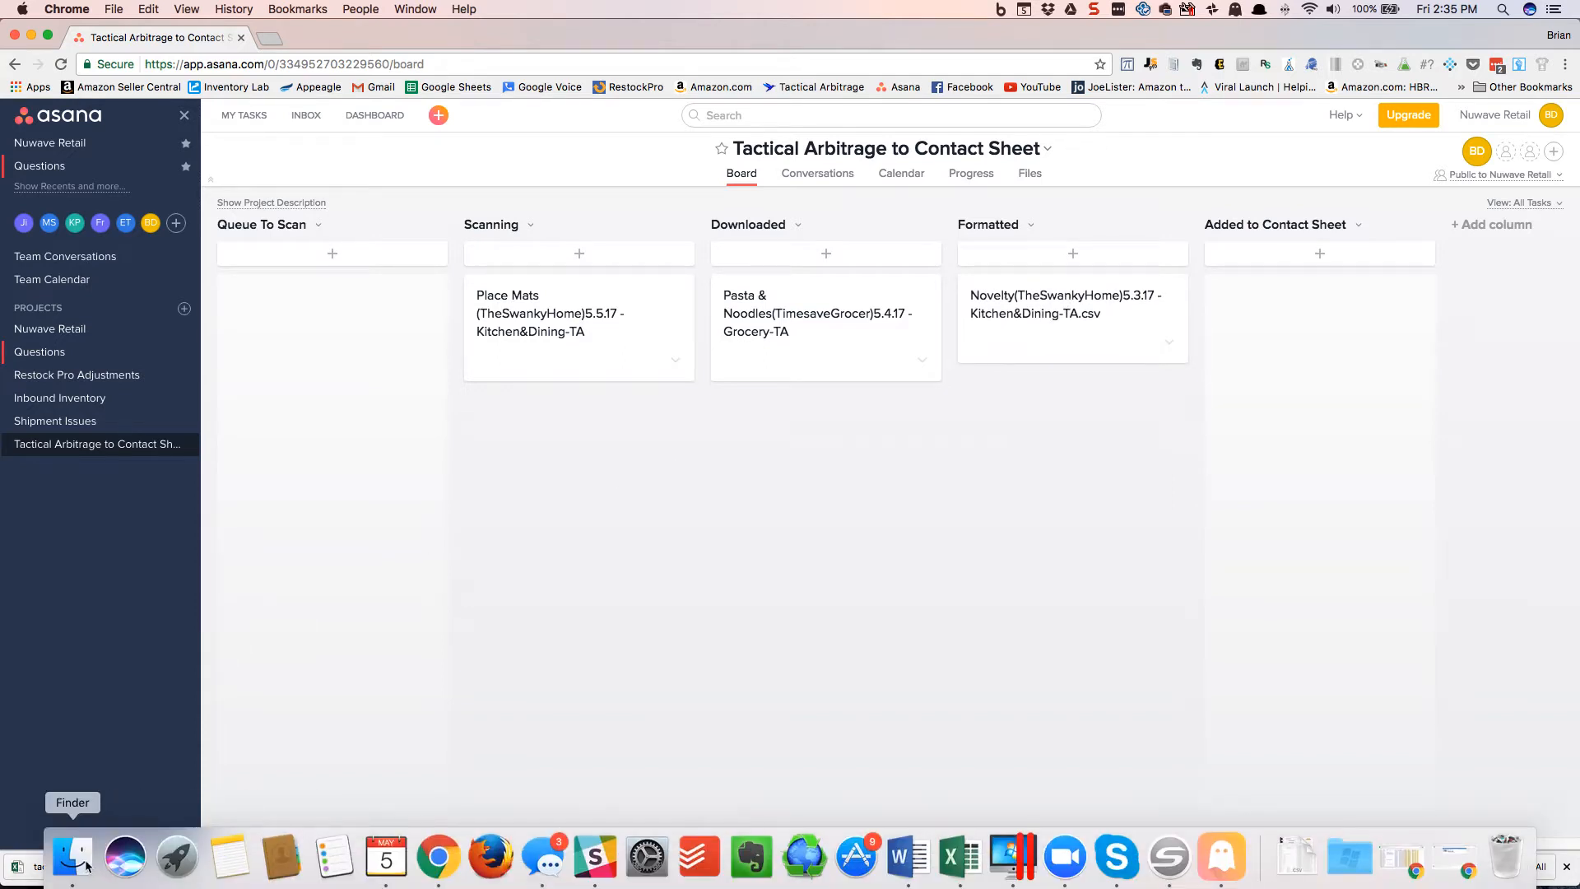
click(74, 876)
click(498, 364)
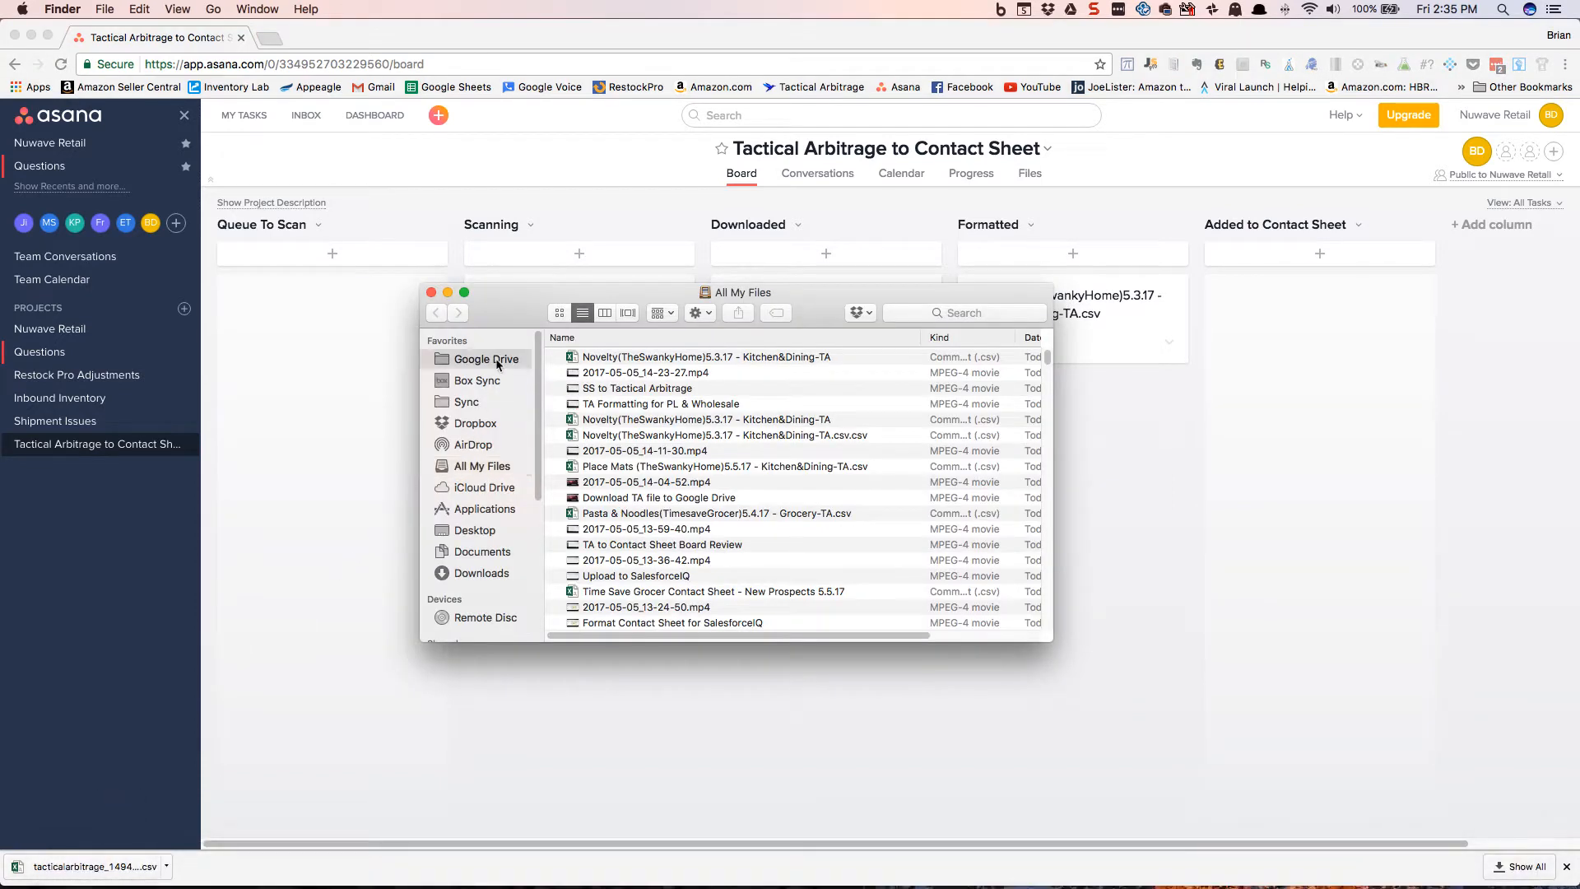
click(599, 376)
double_click(599, 374)
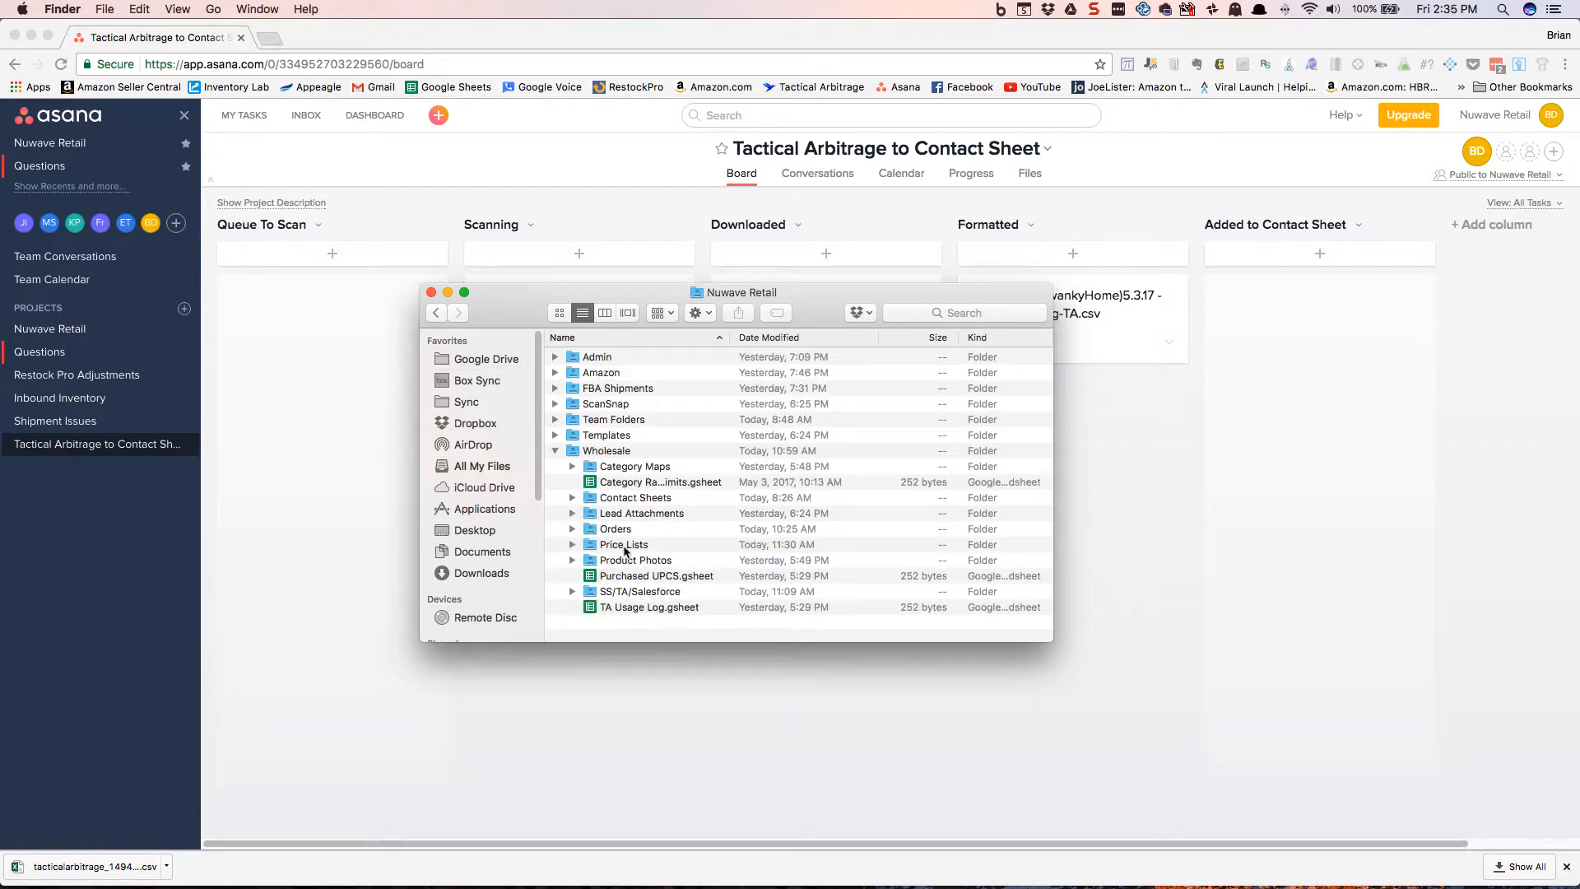
click(610, 452)
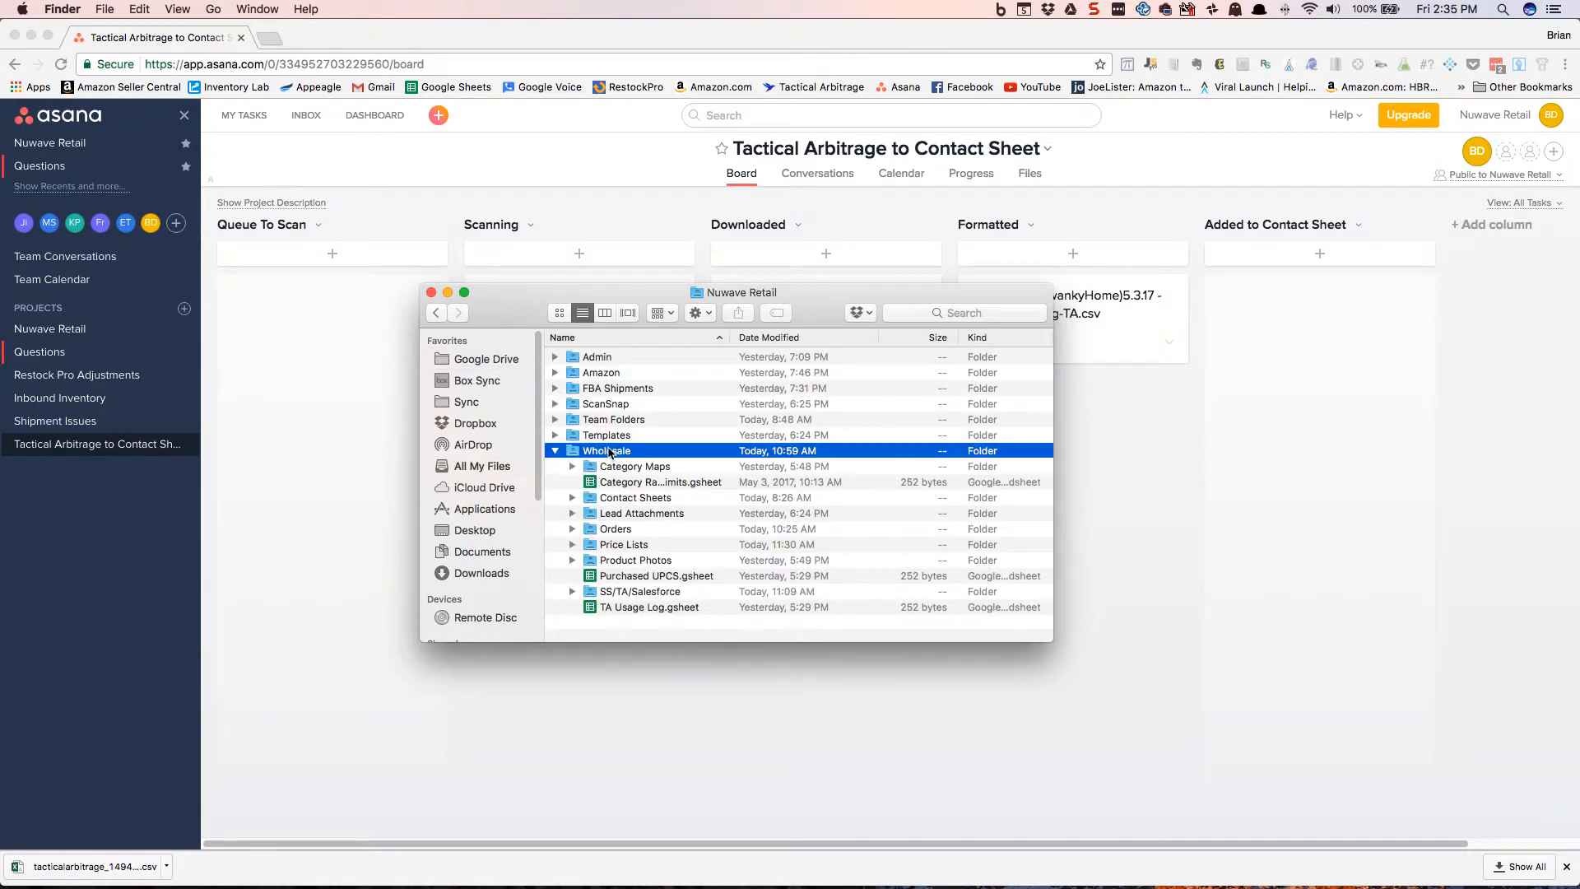
double_click(613, 592)
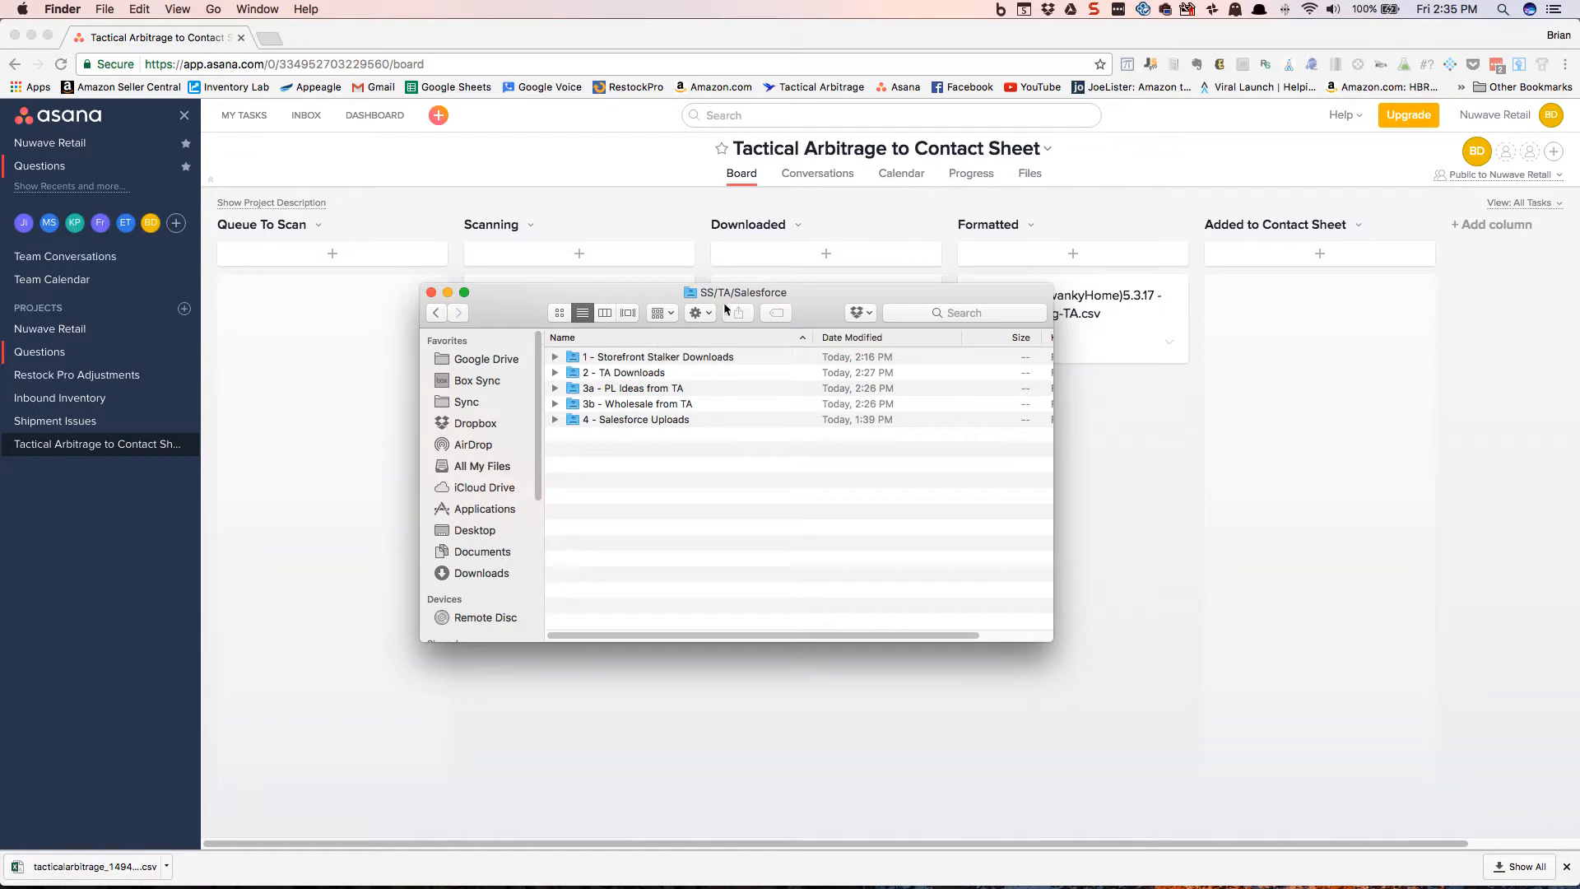
- Open the Novelty(TheSwankyHome)5.3.17 - Kitchen&Dining-TA file from the 3b - Wholesale from TA folder in Excel
click(623, 405)
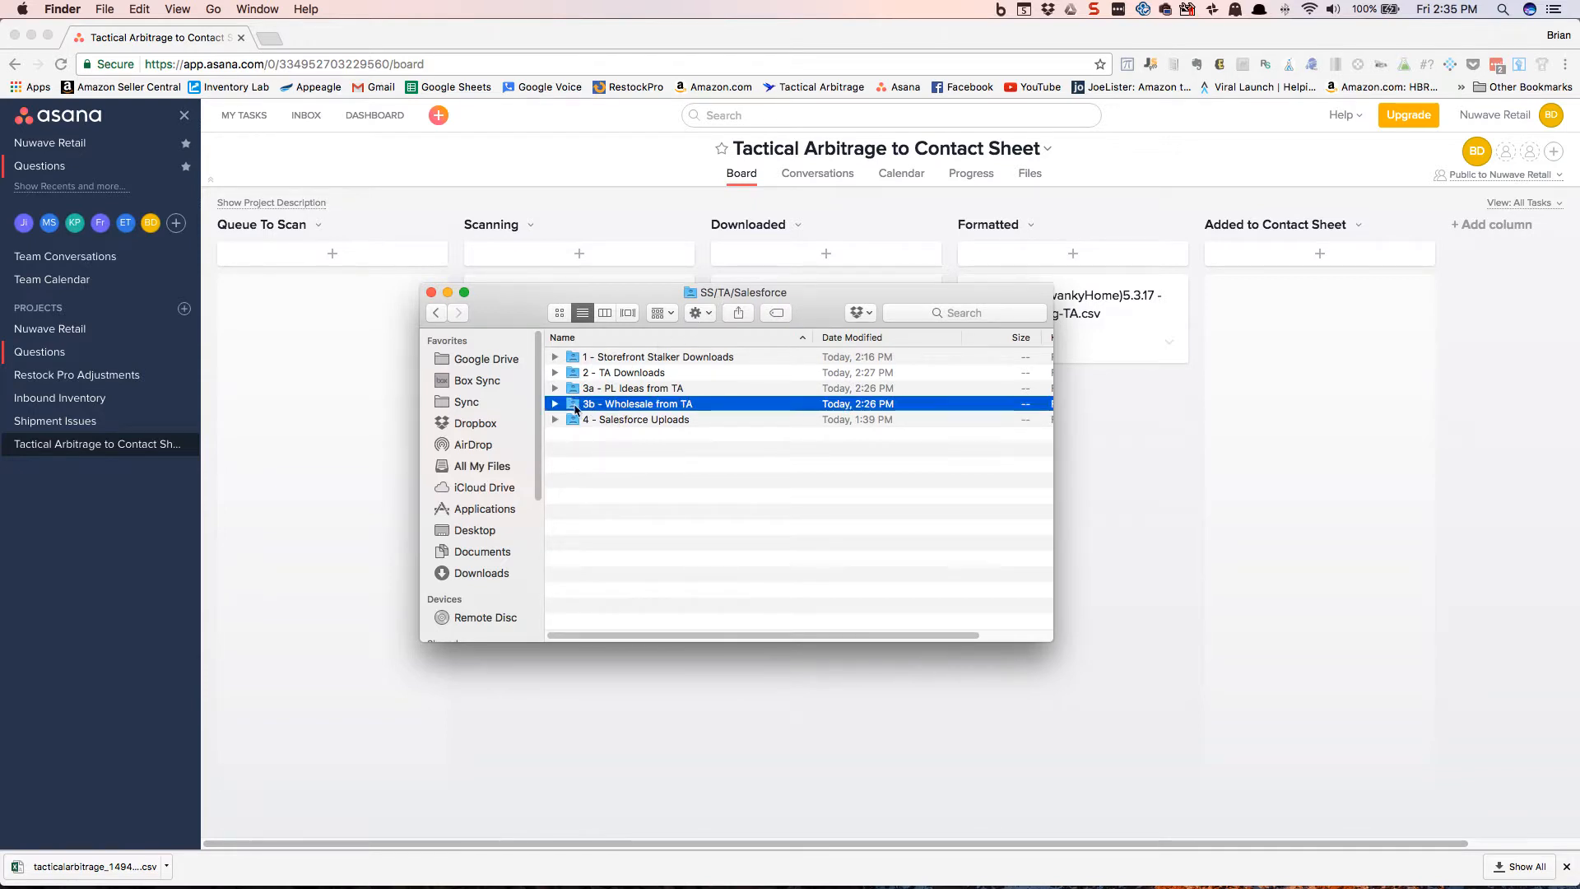
double_click(625, 404)
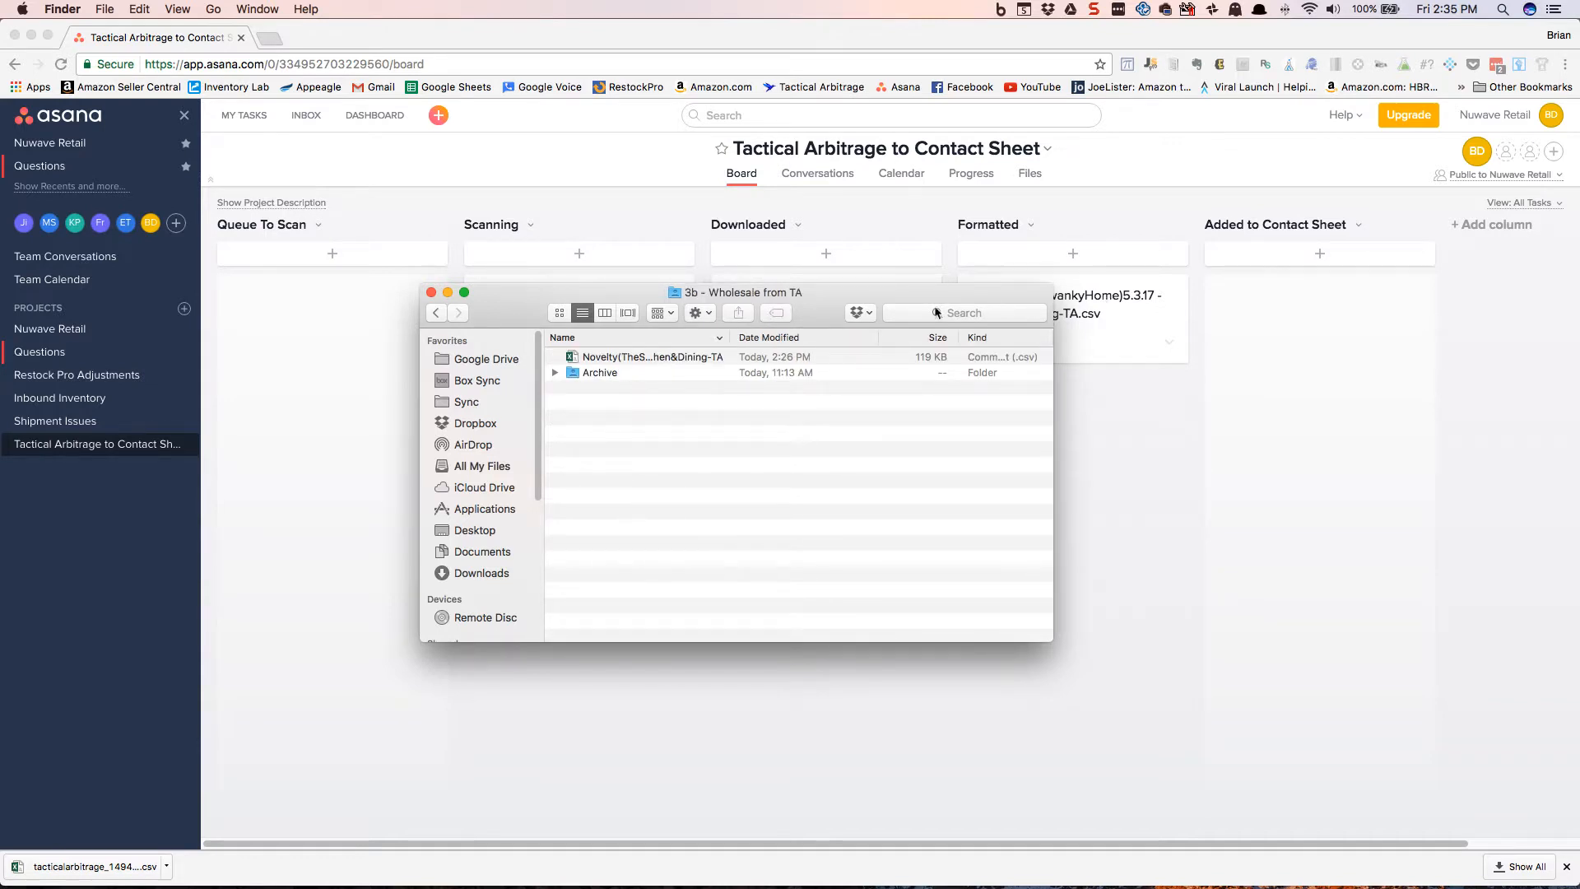
click(697, 359)
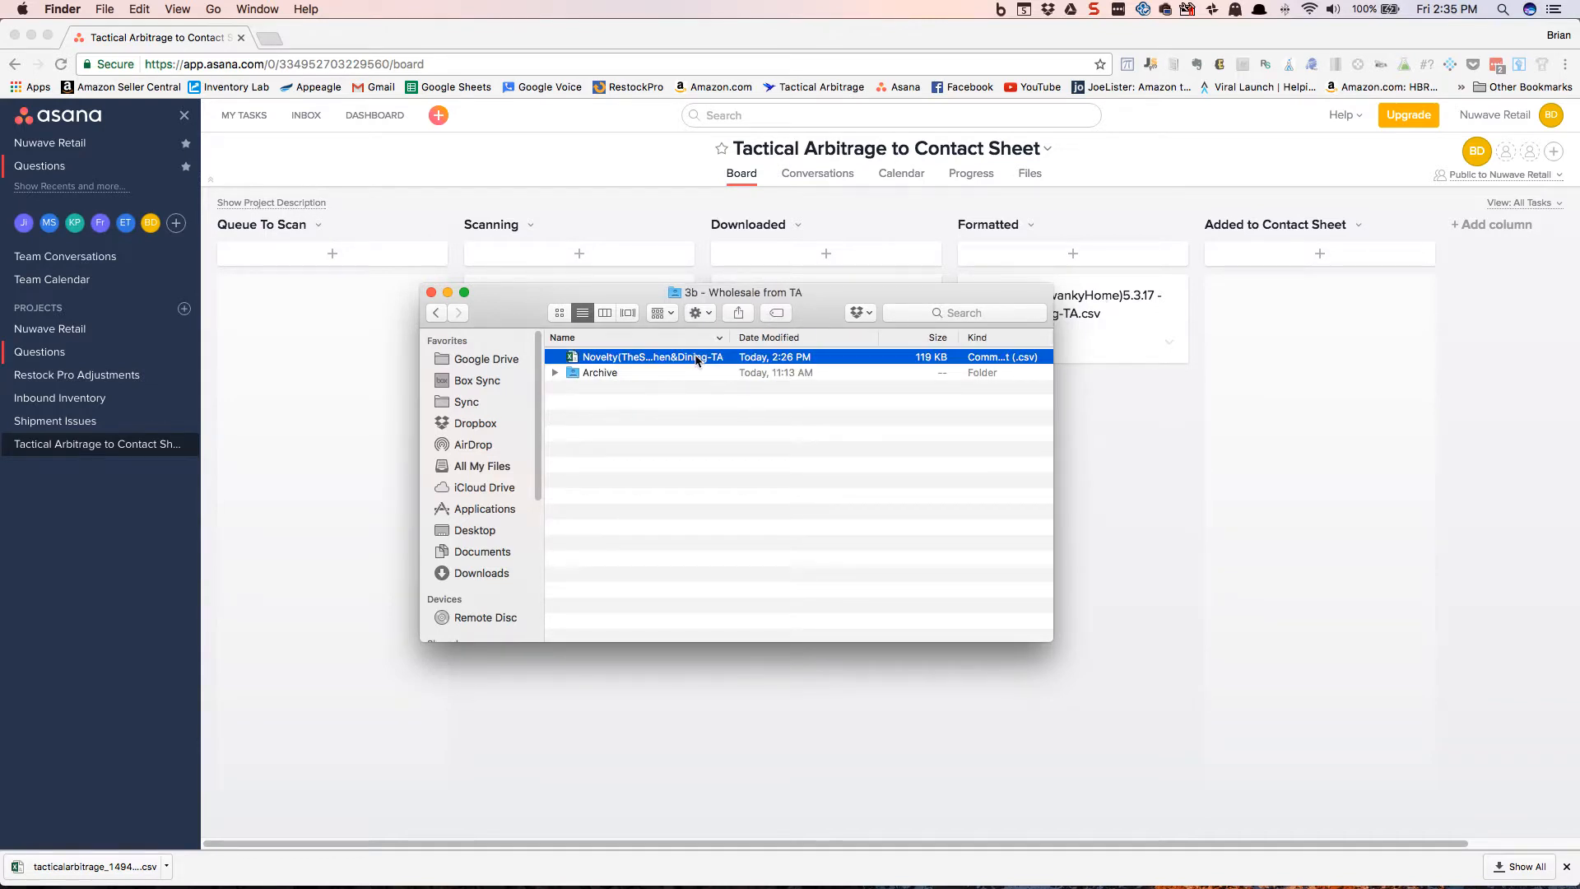
double_click(696, 358)
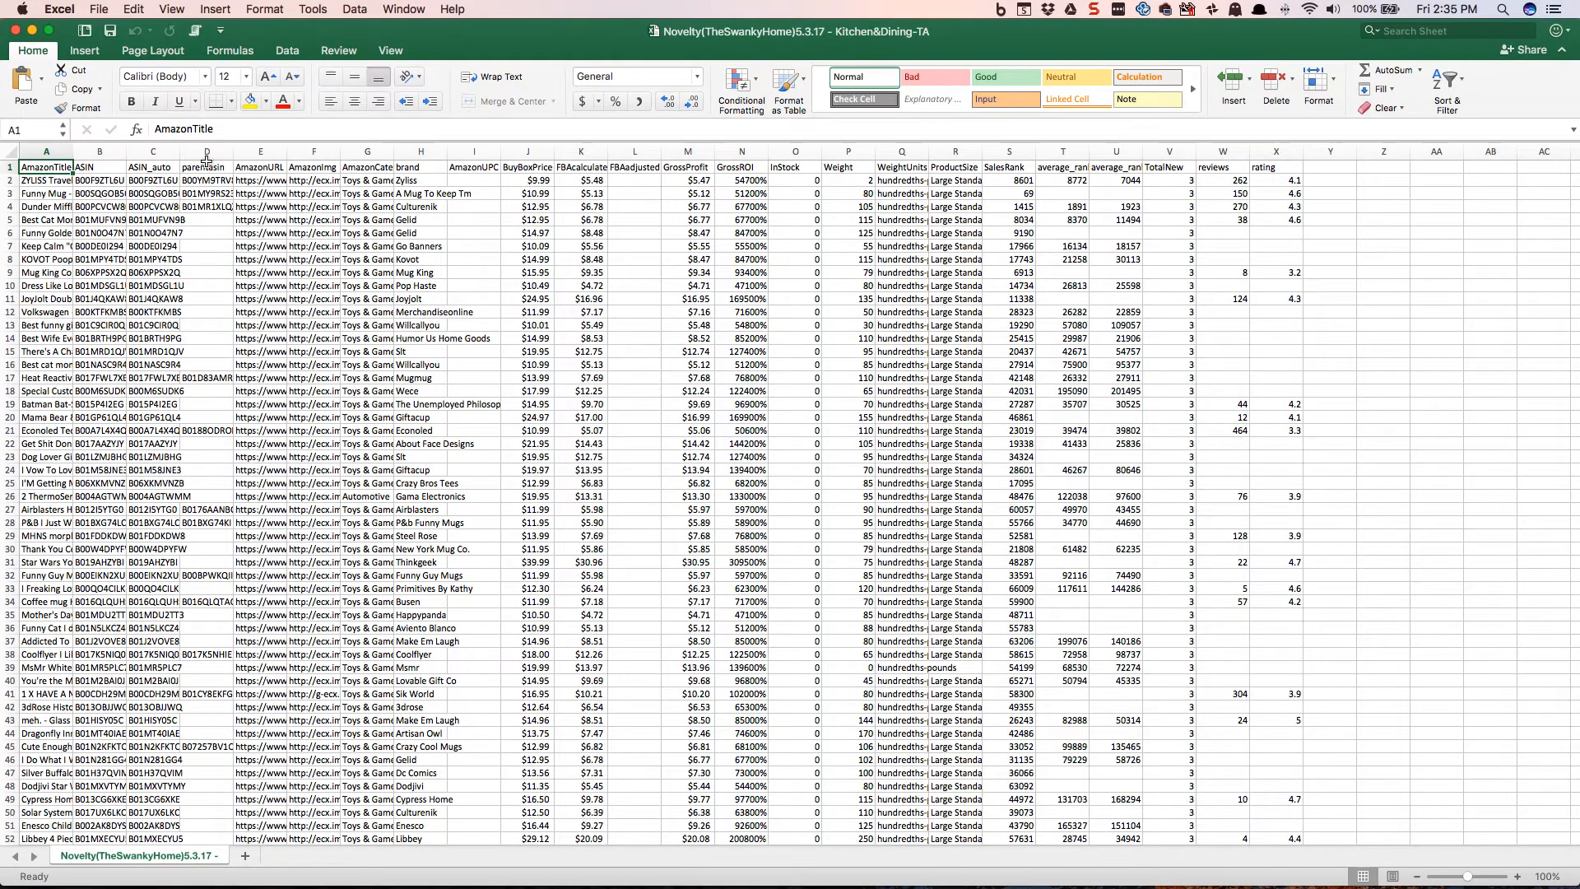
- Remove duplicate rows across columns A to X based only on the brand in Column H, and check the remaining rows
click(43, 151)
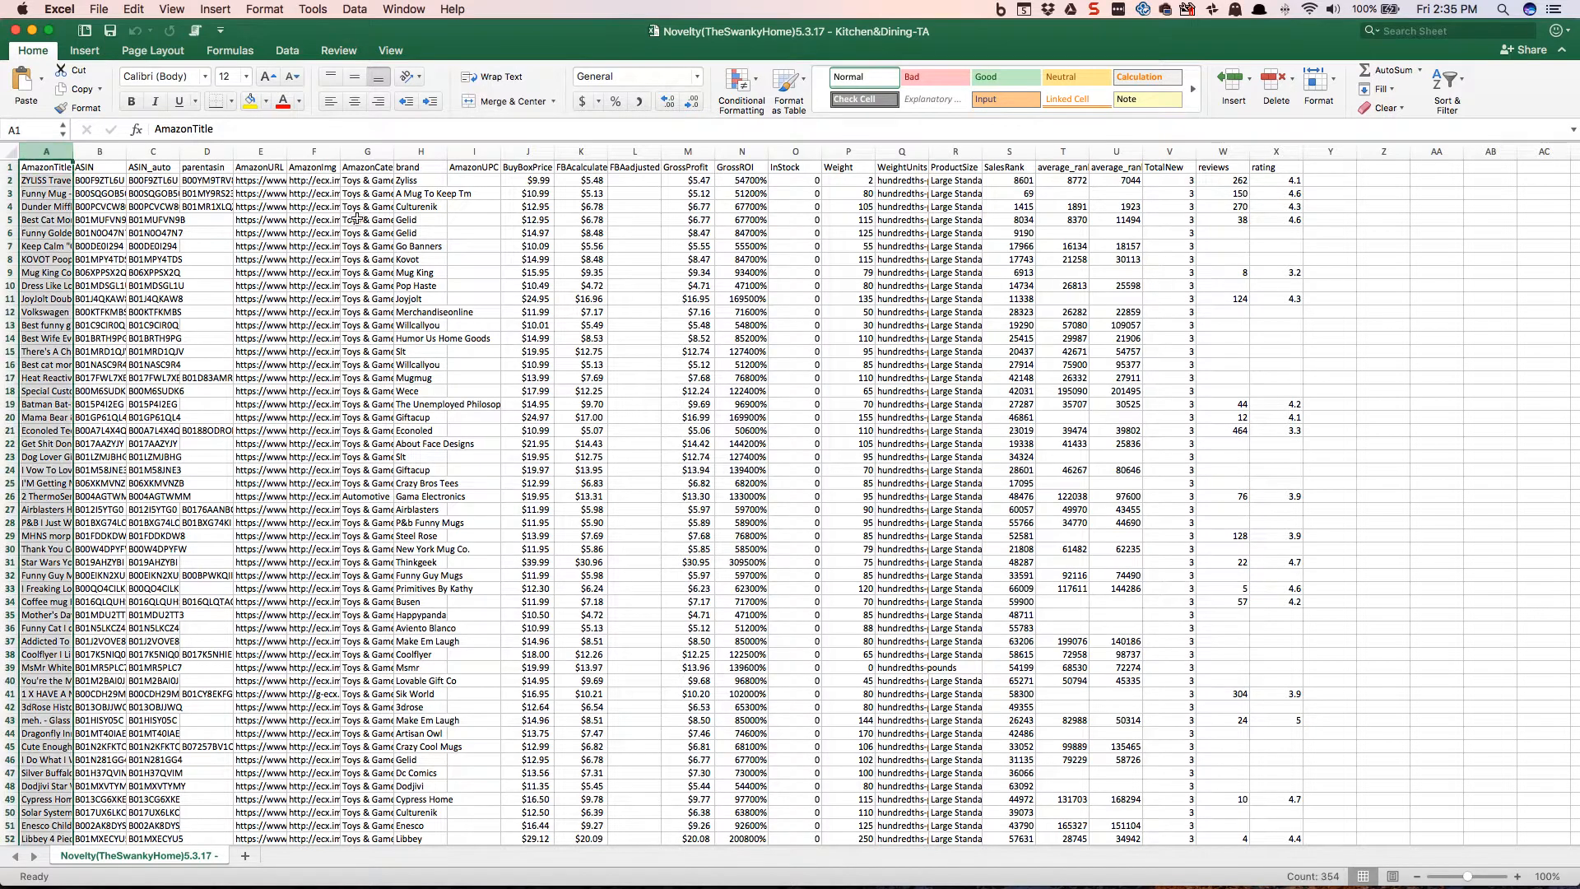
shift+click(1286, 149)
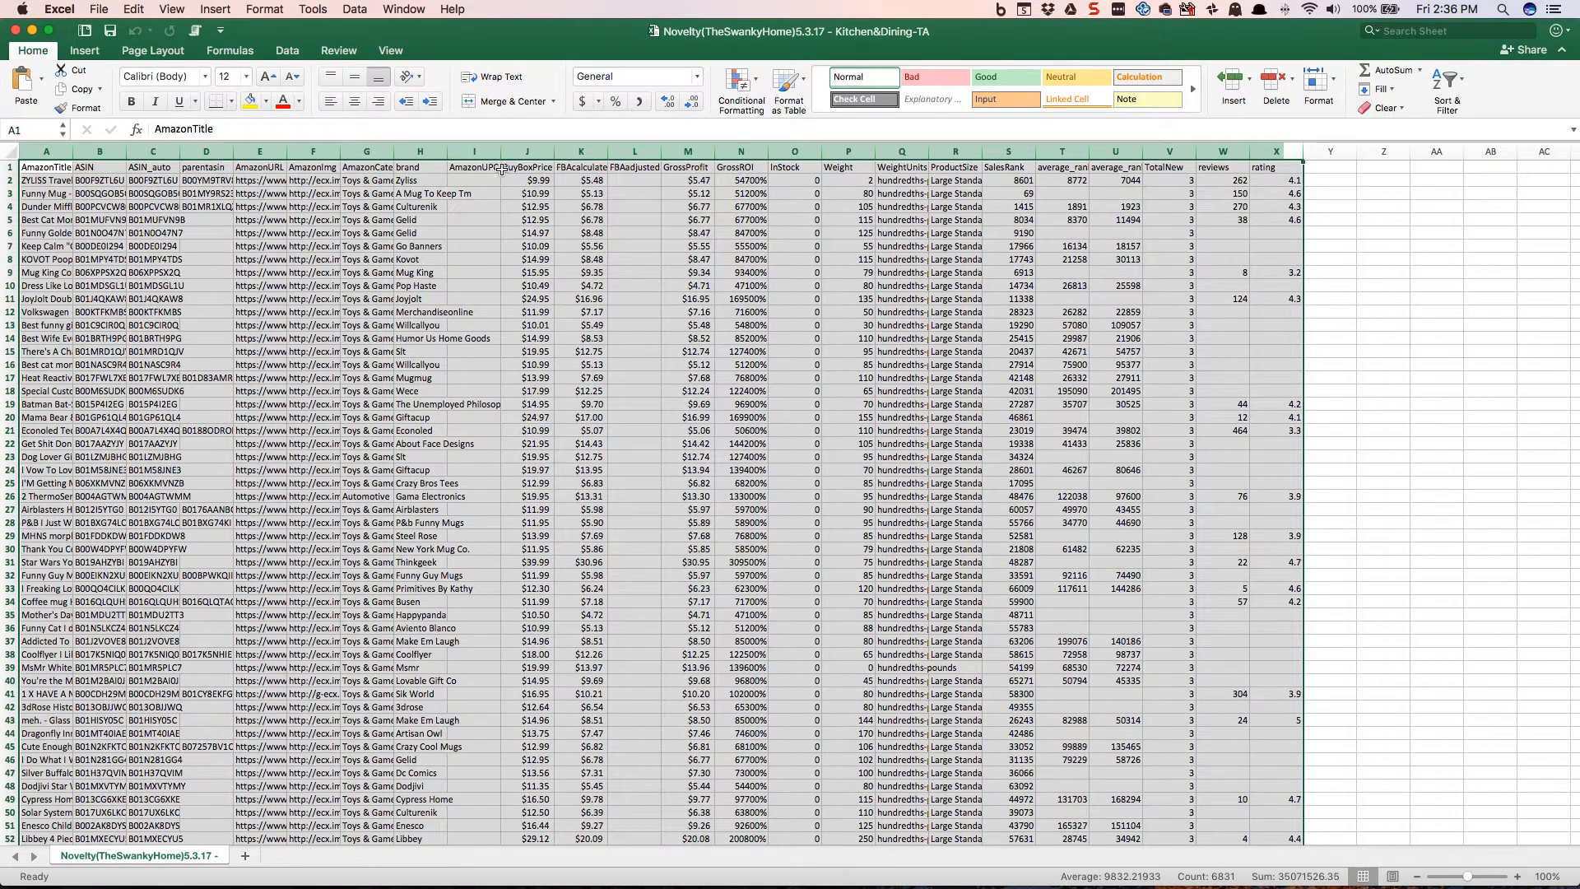
click(288, 52)
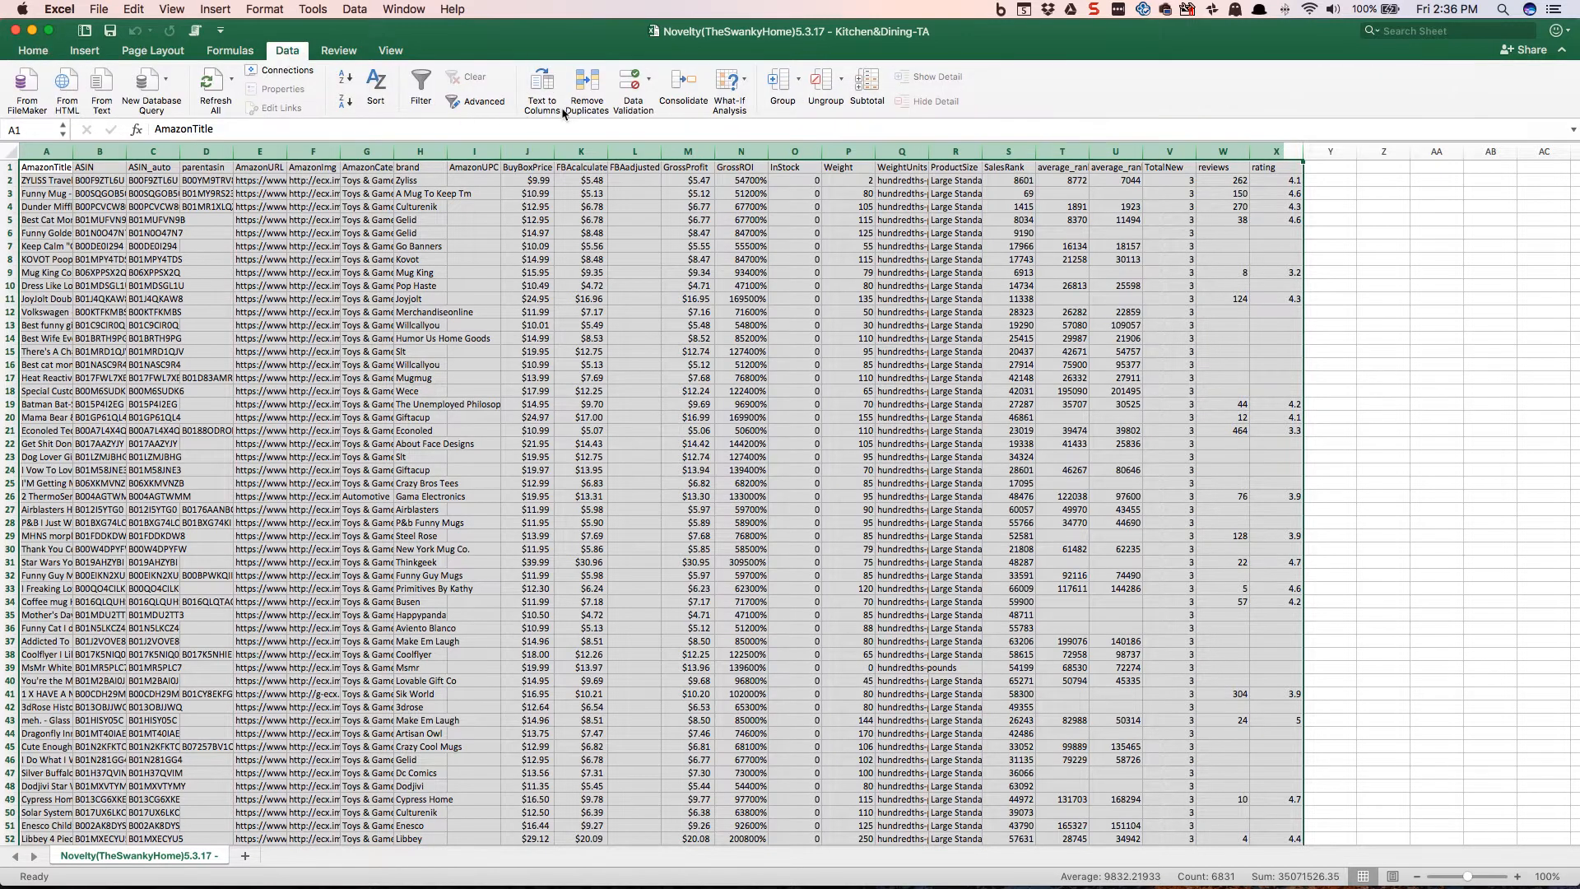
click(594, 99)
click(1354, 210)
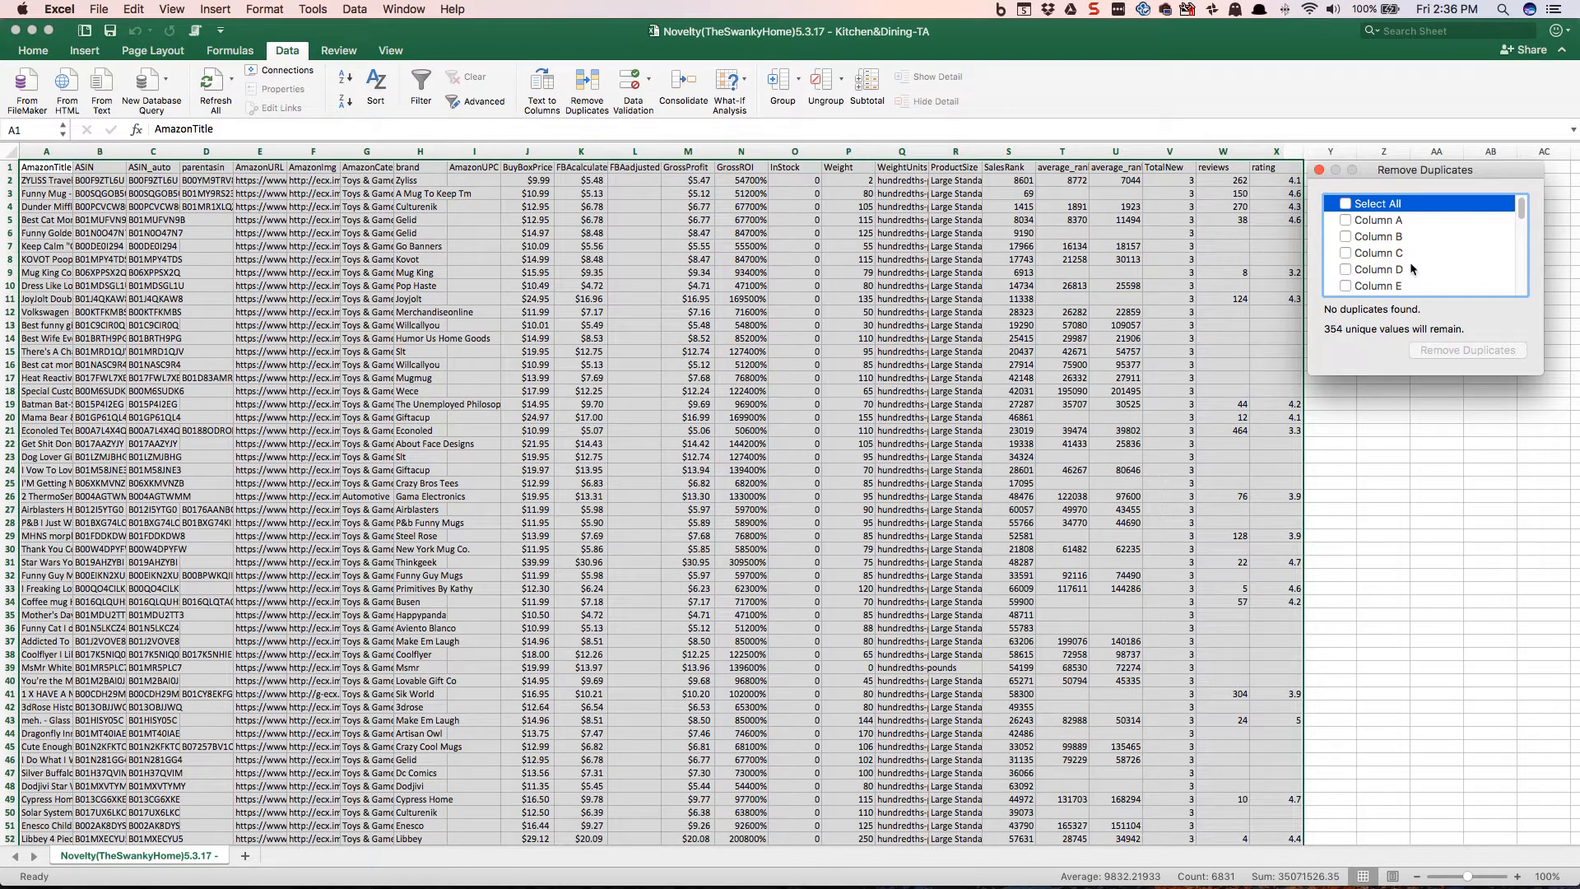
scroll(1411, 269, down, 3)
click(1350, 287)
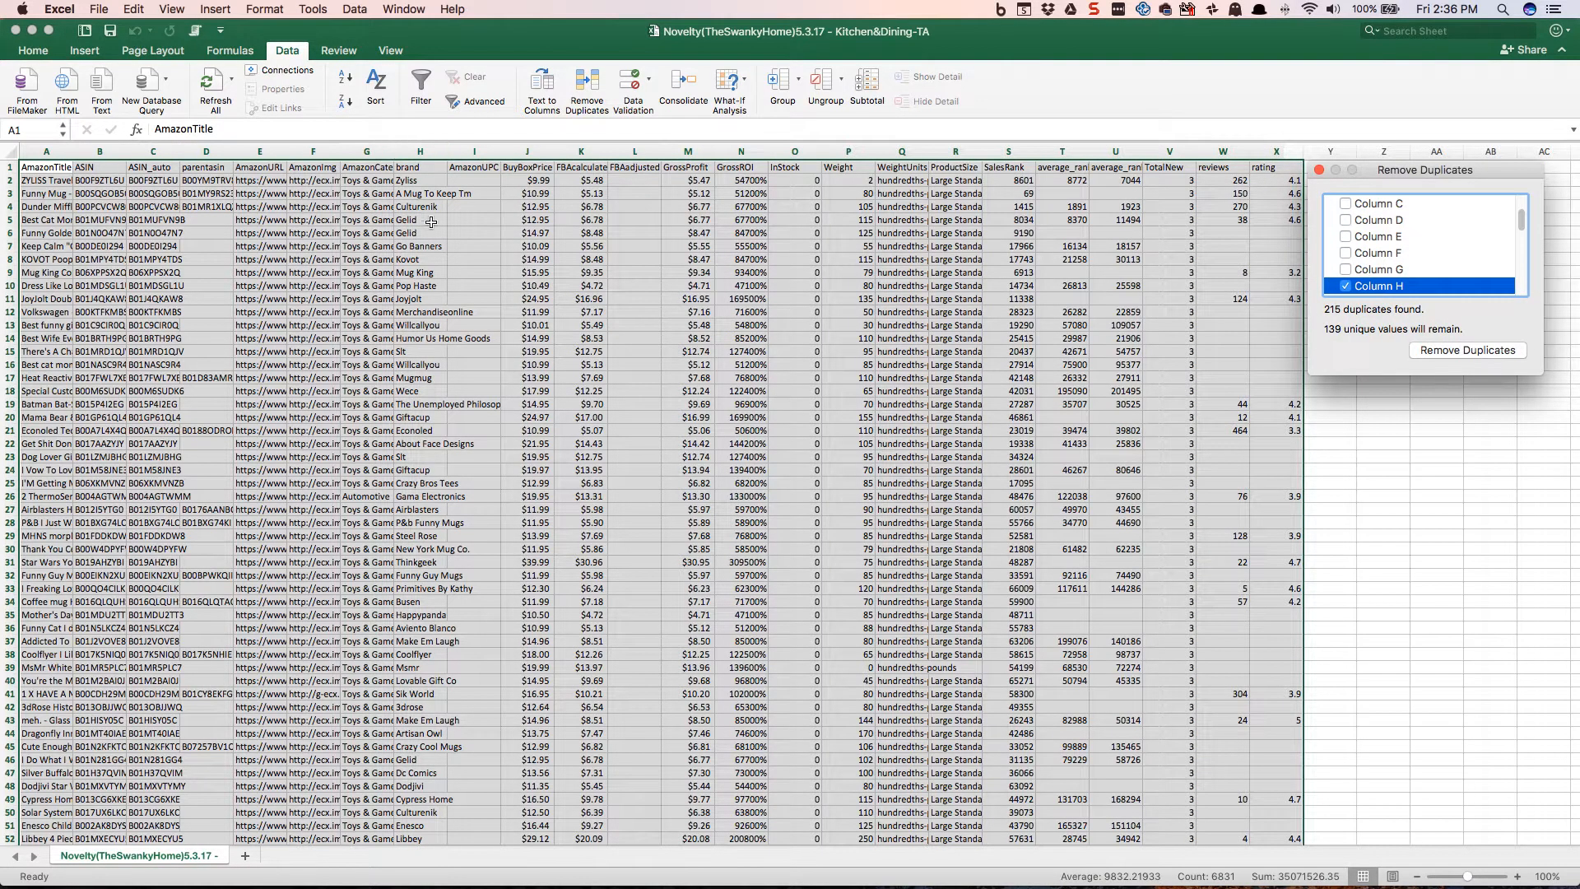
click(1446, 351)
click(823, 406)
scroll(823, 408, down, 15)
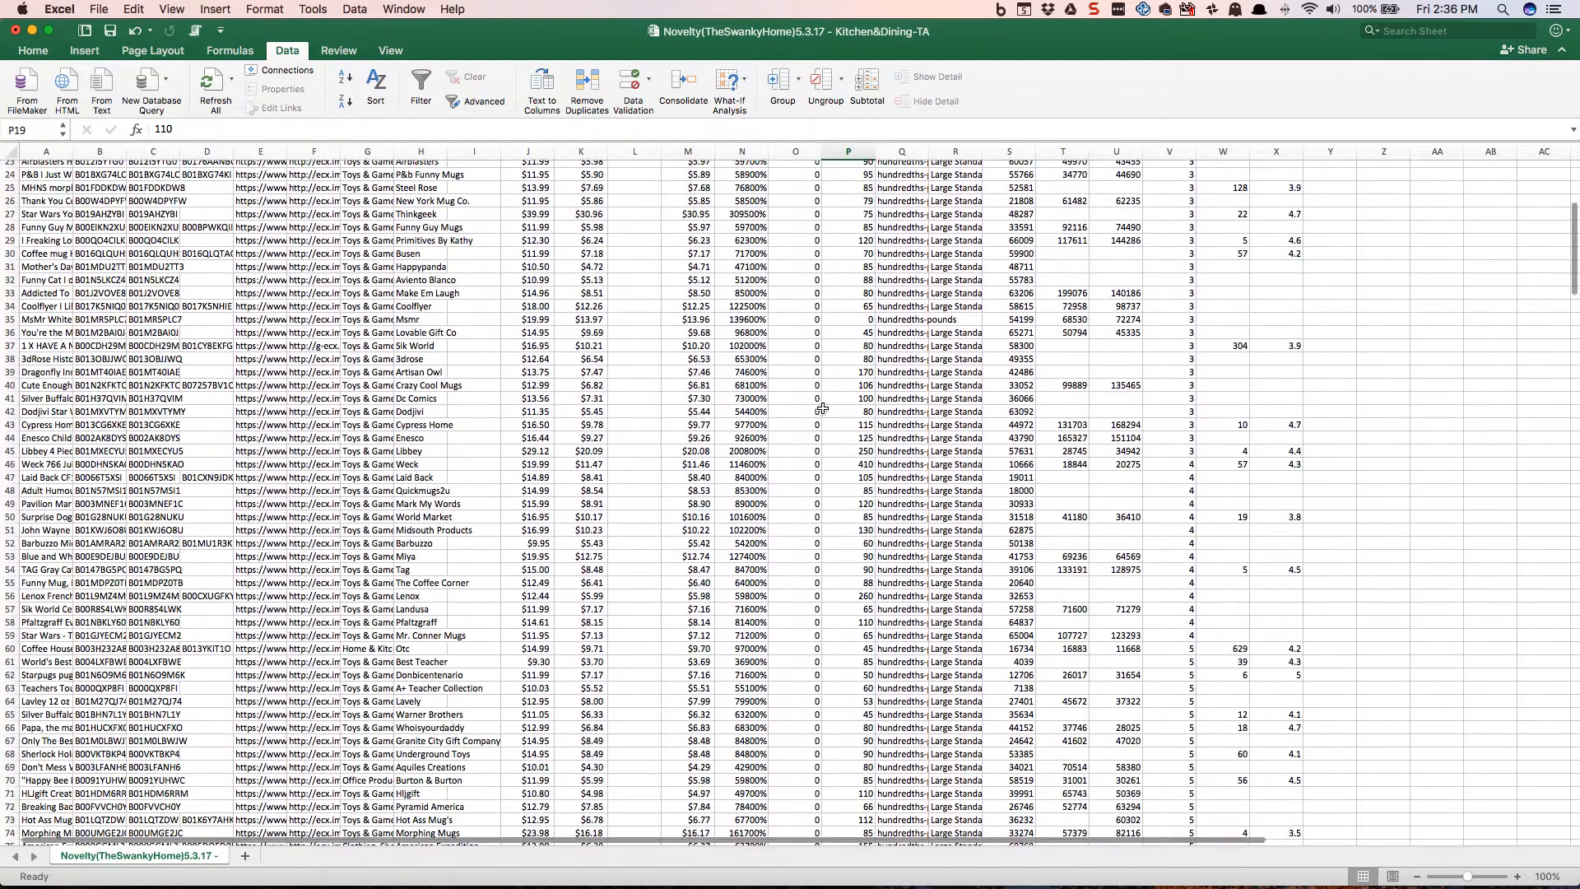
scroll(824, 409, up, 15)
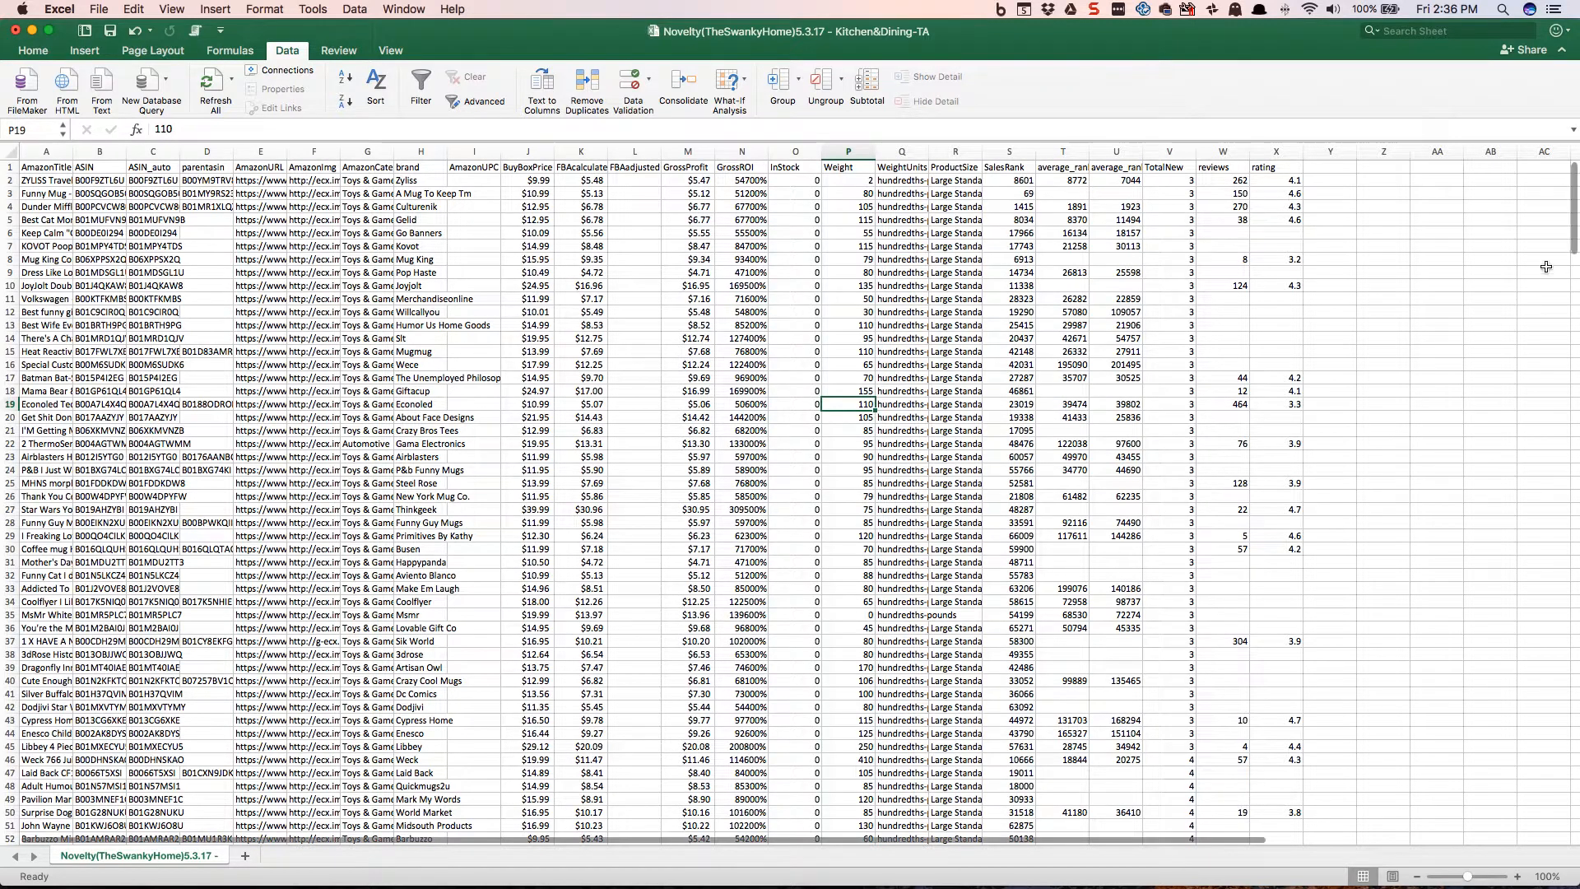
drag(1553, 238, 1523, 452)
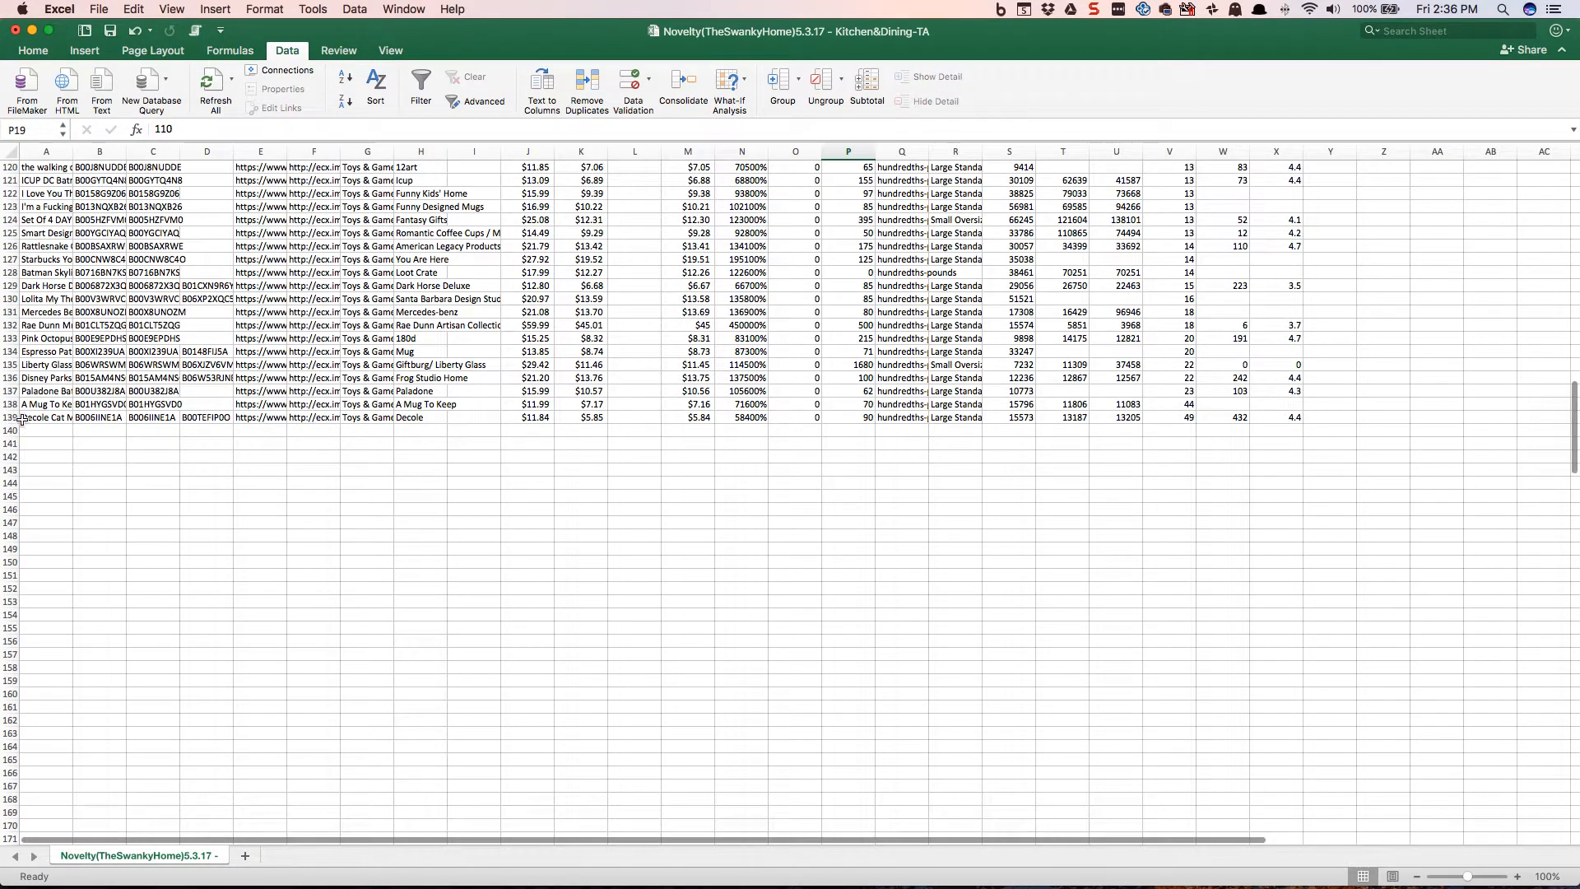
drag(1565, 459, 1456, 236)
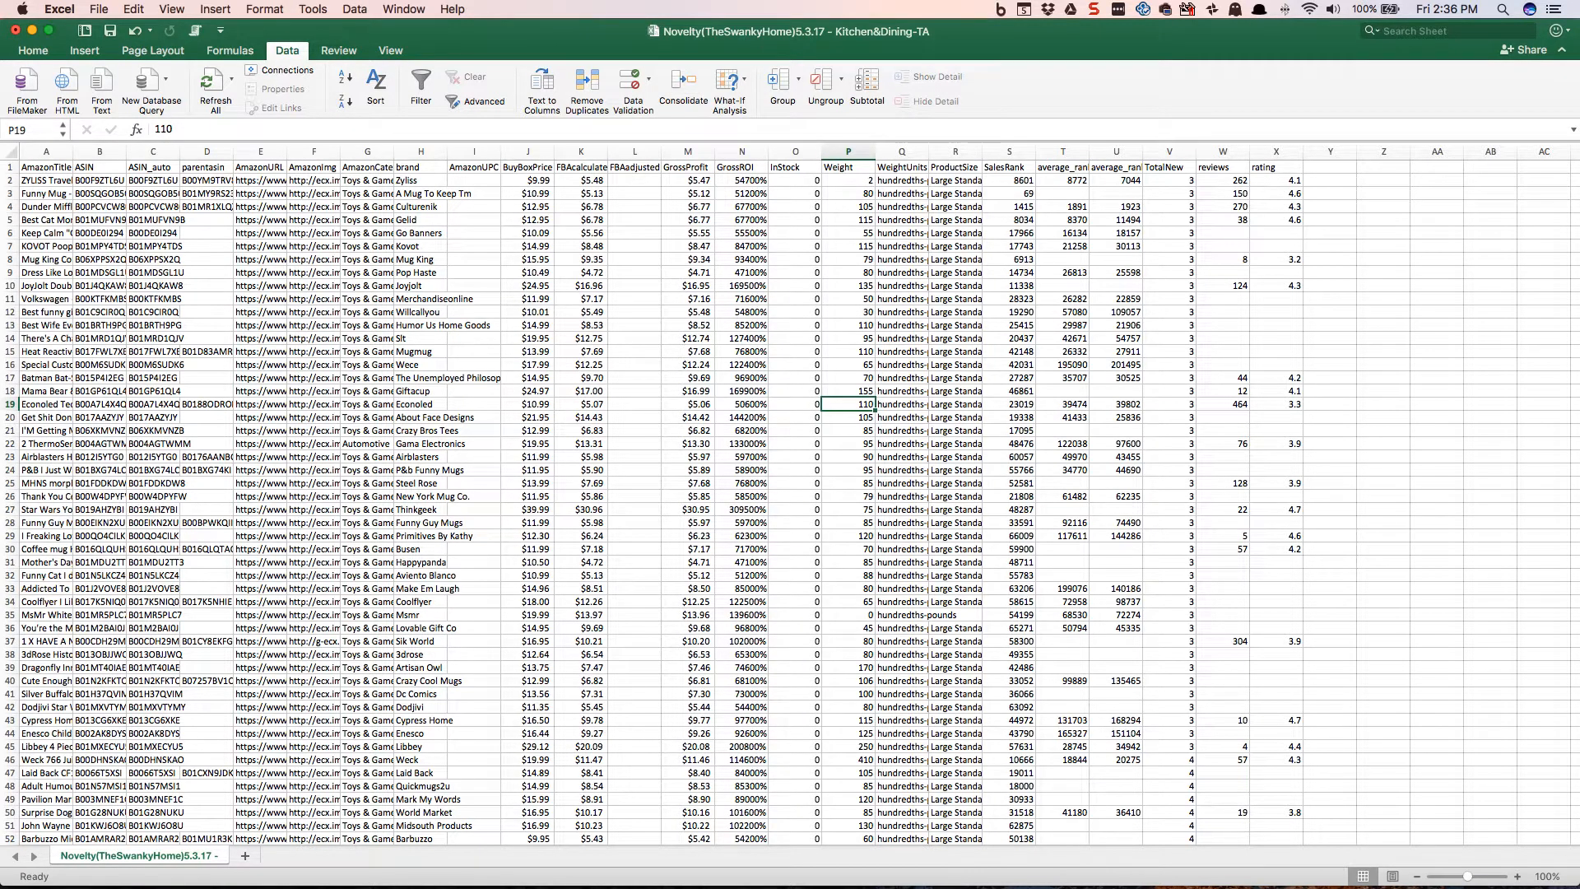
- Switch to Chrome, open TheSwankyHome Contact Sheet in Google Sheets and select cell A2 under ASIN on New Prospects
key(super+Tab)
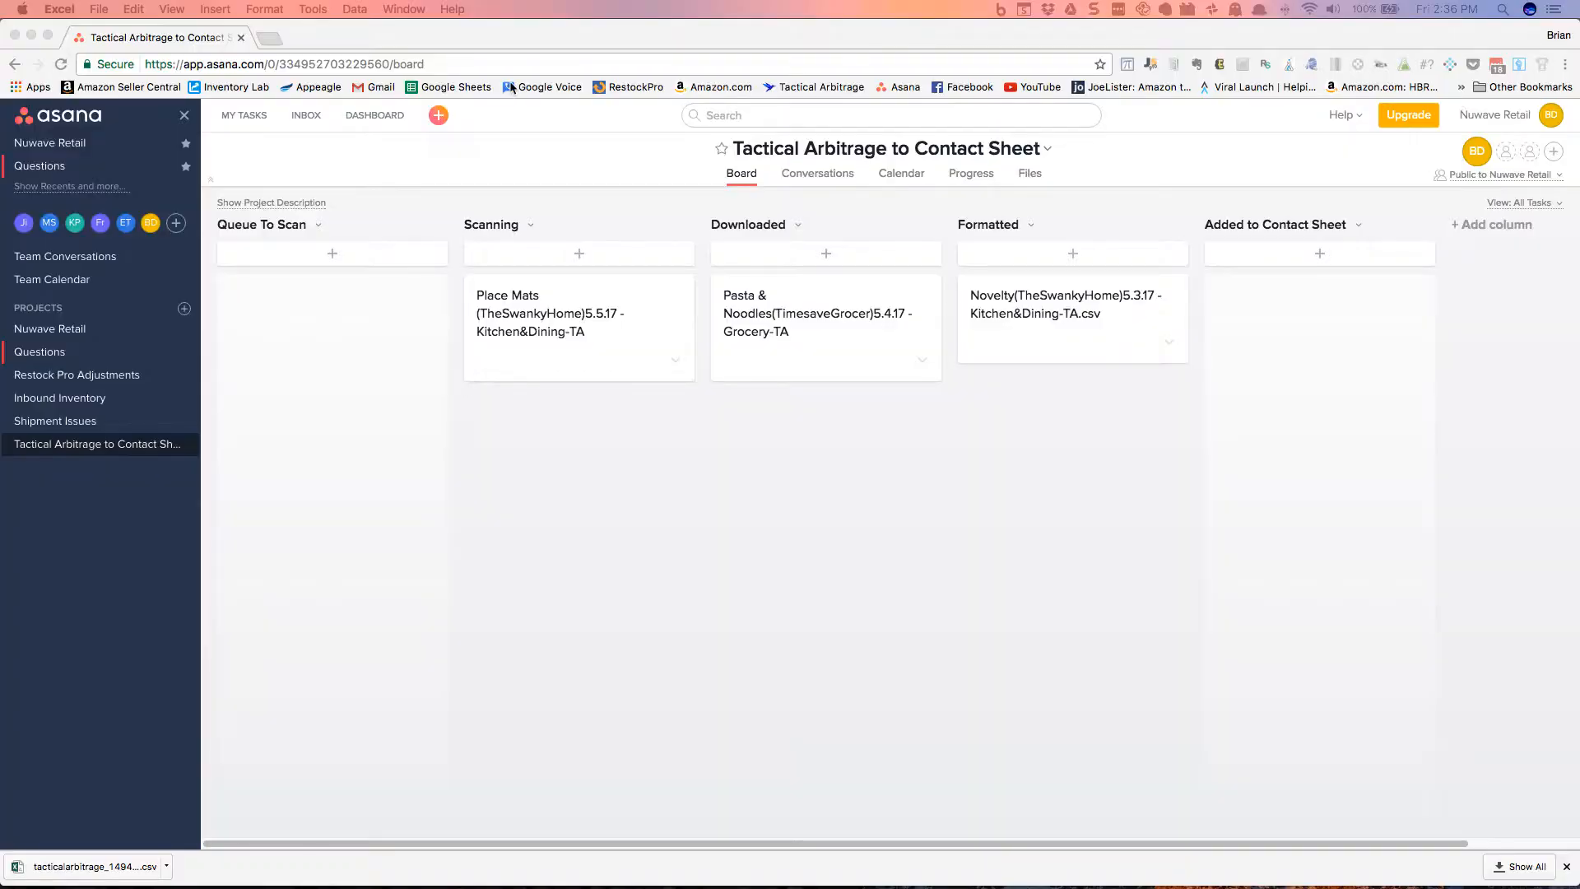
mouse_move(1564, 124)
mouse_down()
mouse_move(740, 118)
mouse_move(610, 102)
mouse_up()
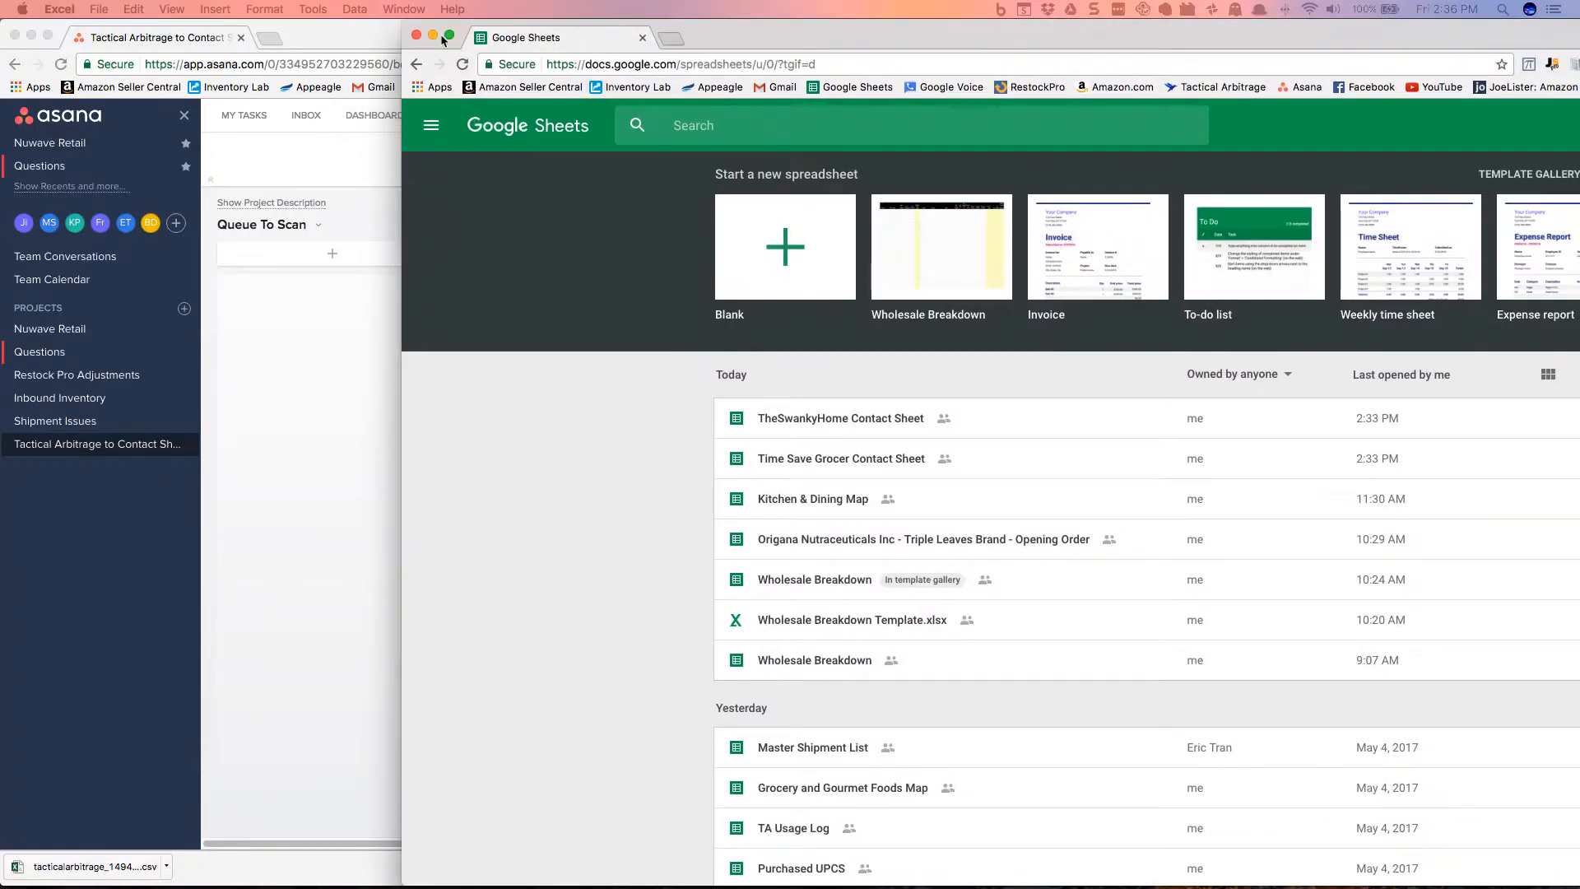
drag(580, 39, 355, 42)
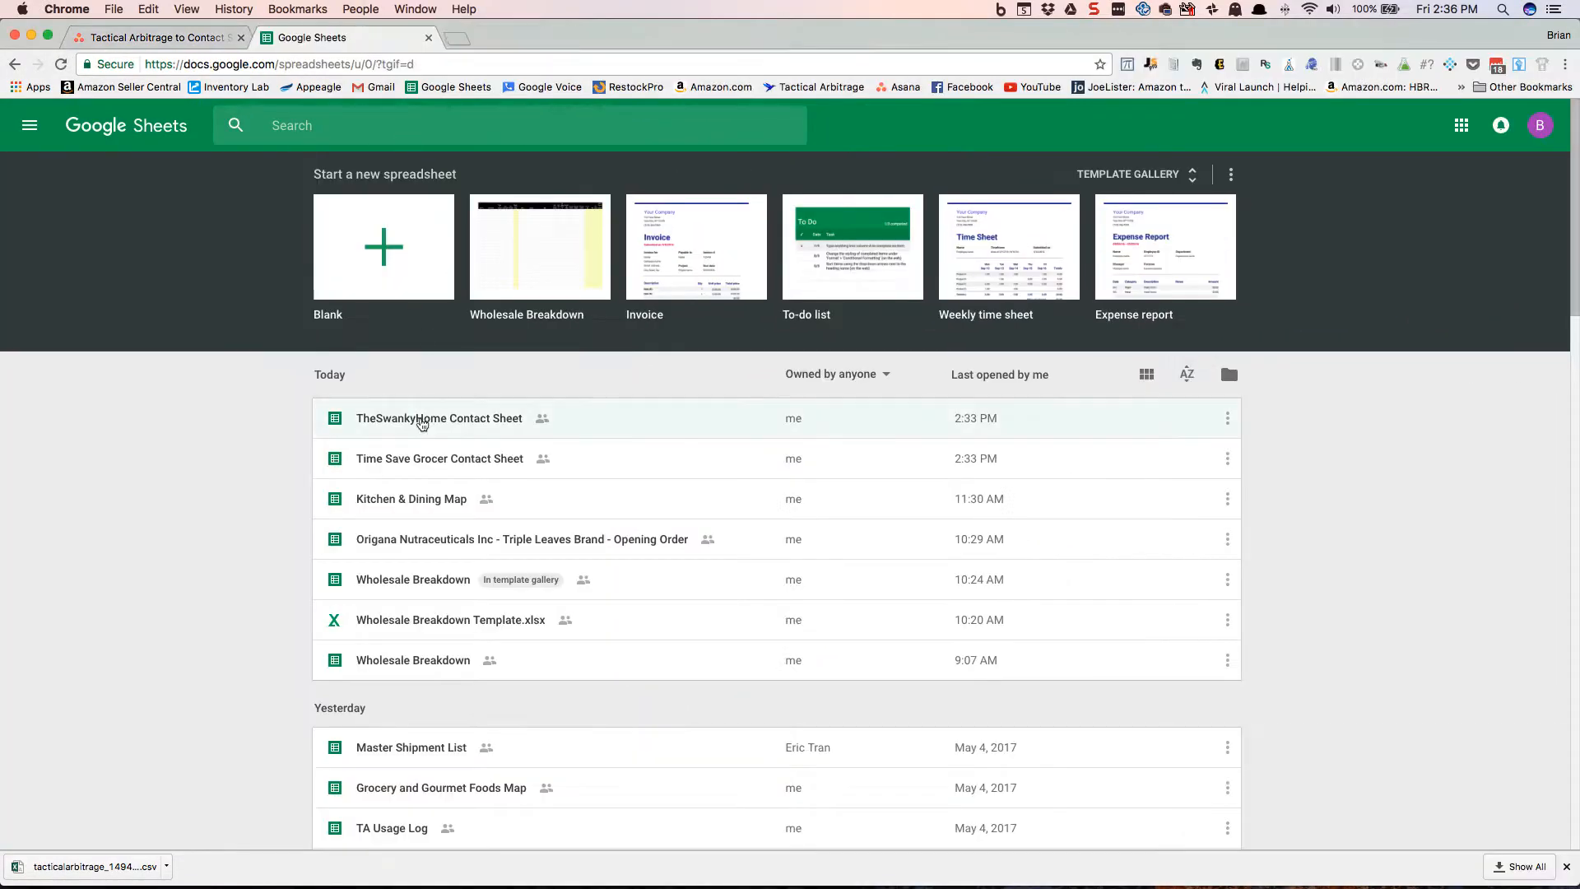
click(420, 417)
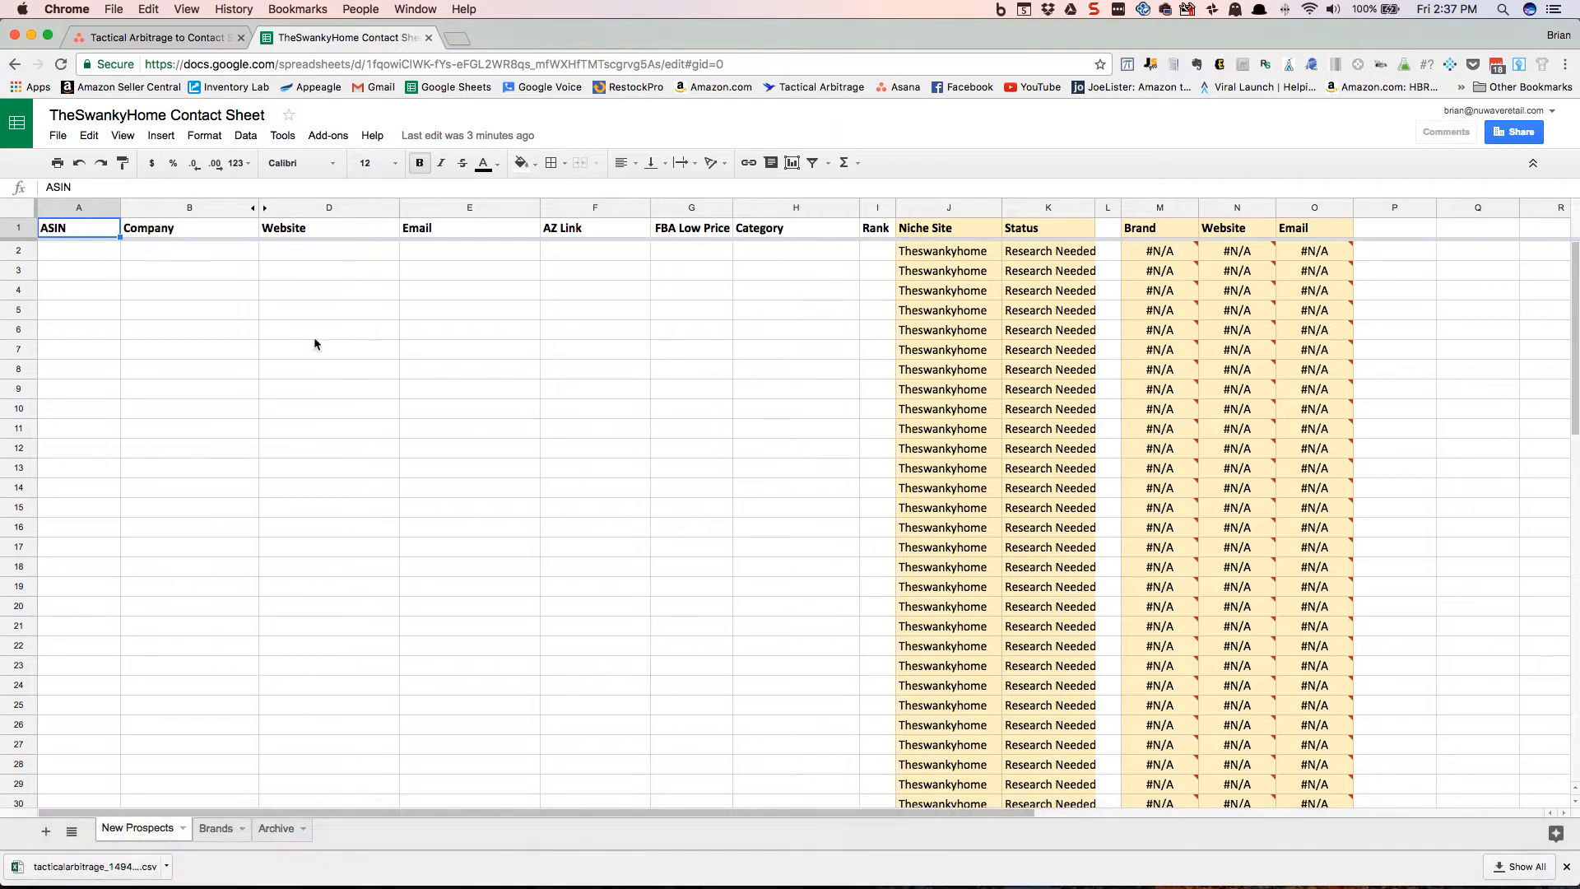
click(88, 251)
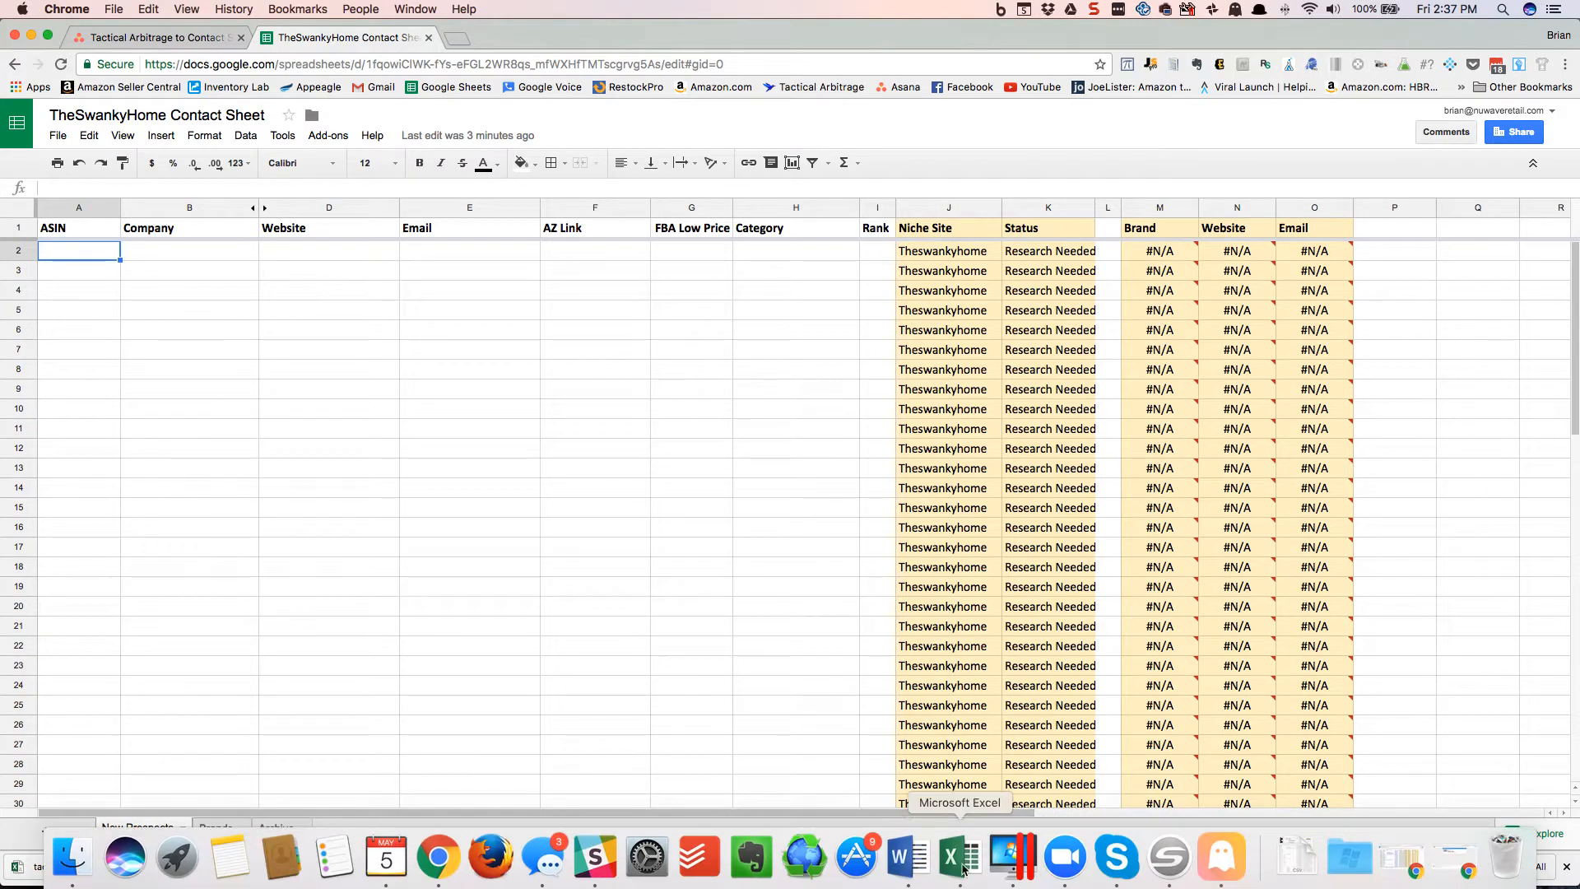
- Switch to Excel and copy all ASIN values from B2 to B139, leaving out the header
click(952, 855)
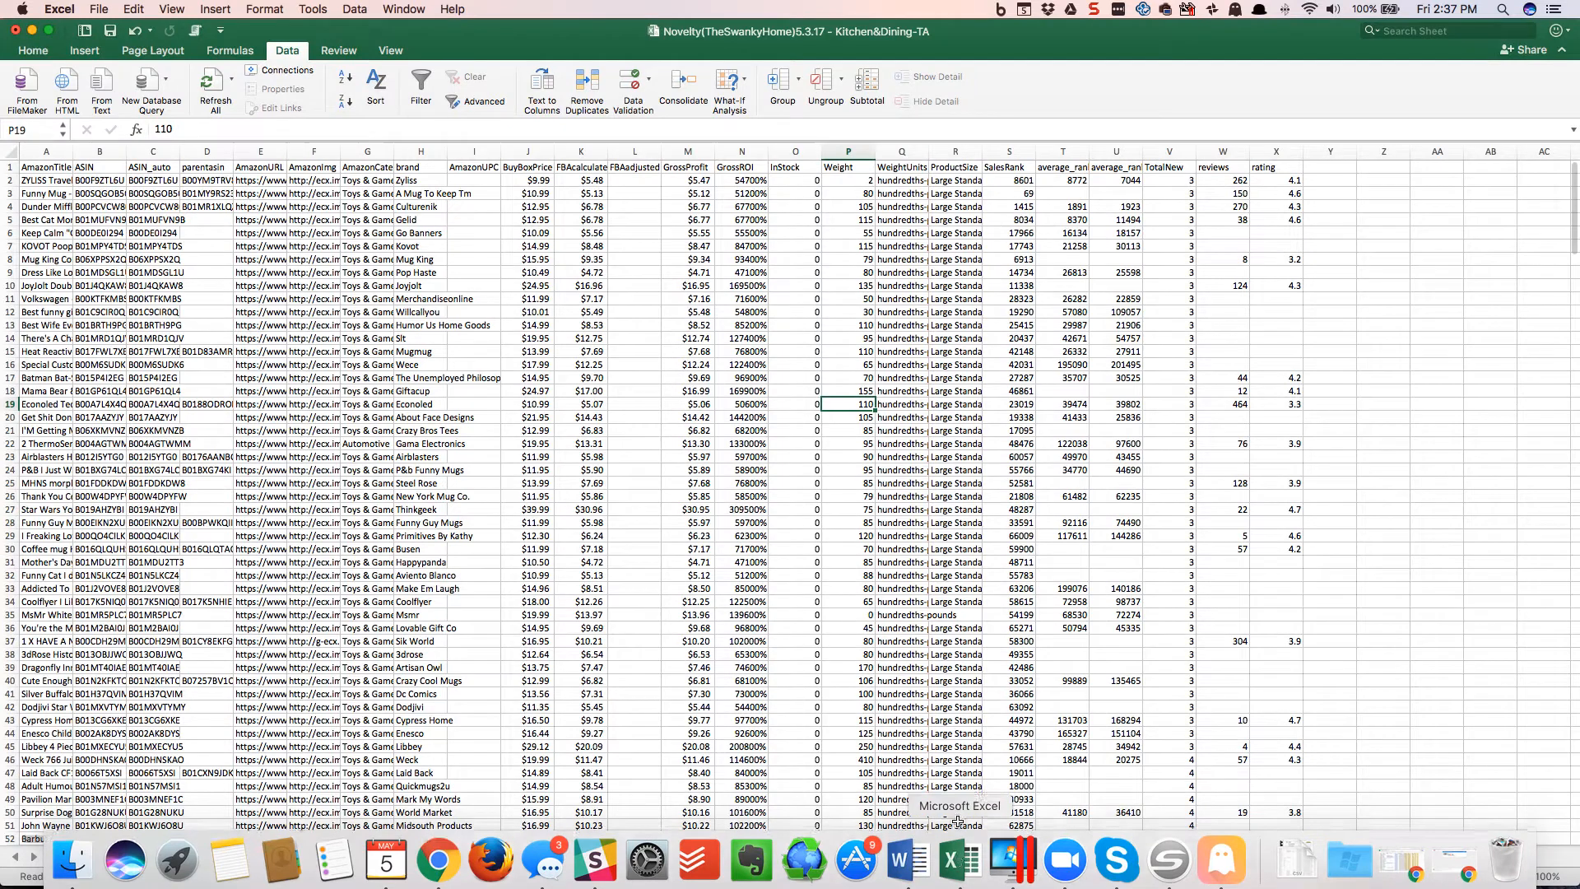
click(104, 168)
click(167, 168)
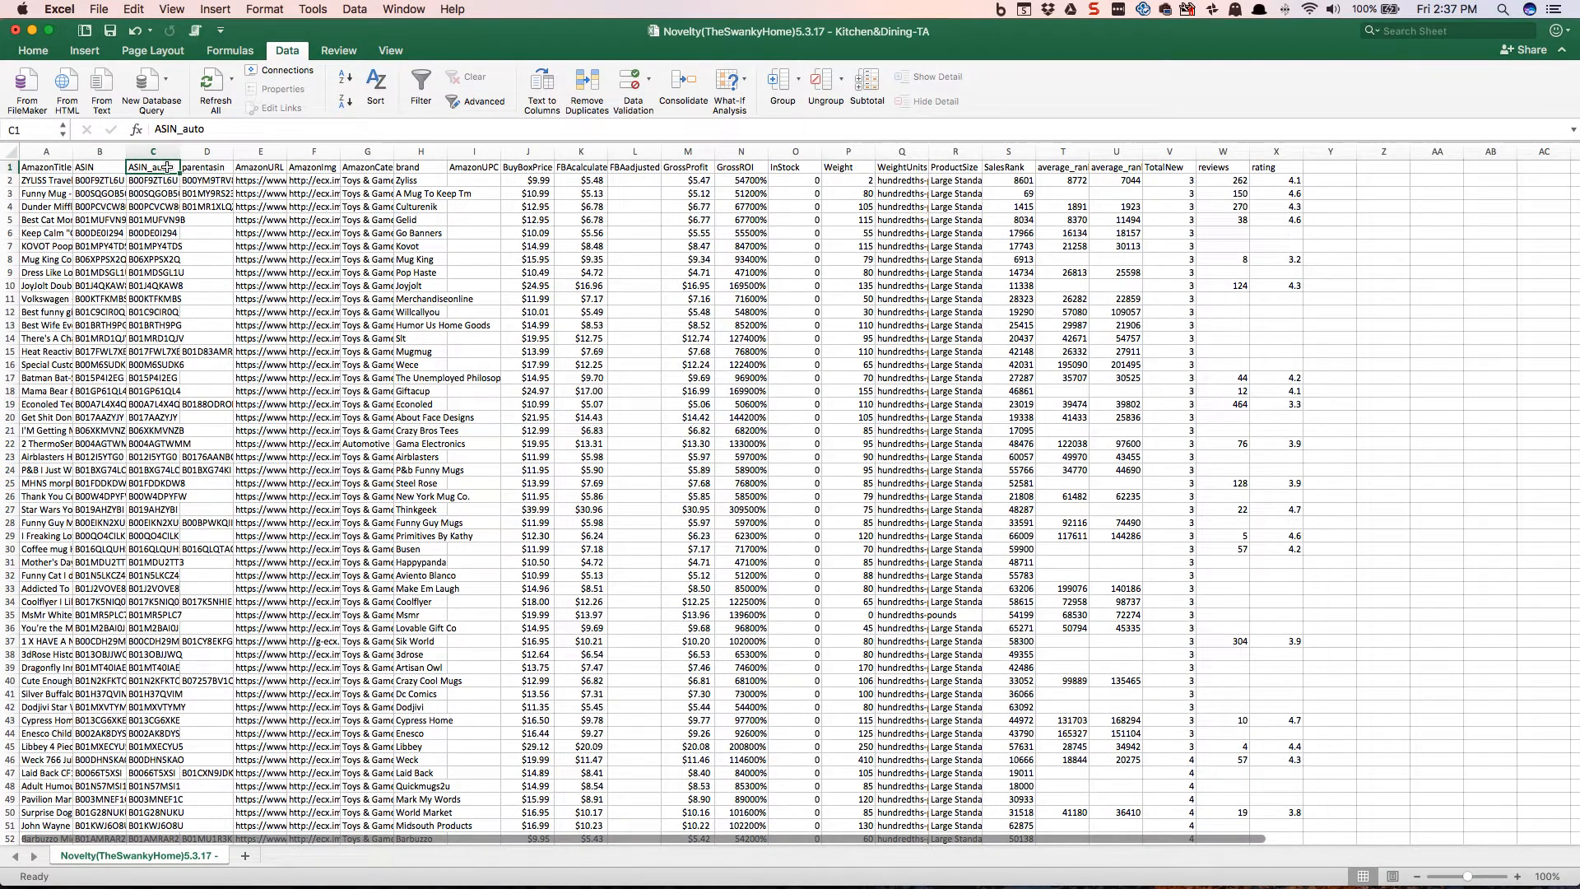
click(200, 168)
click(115, 169)
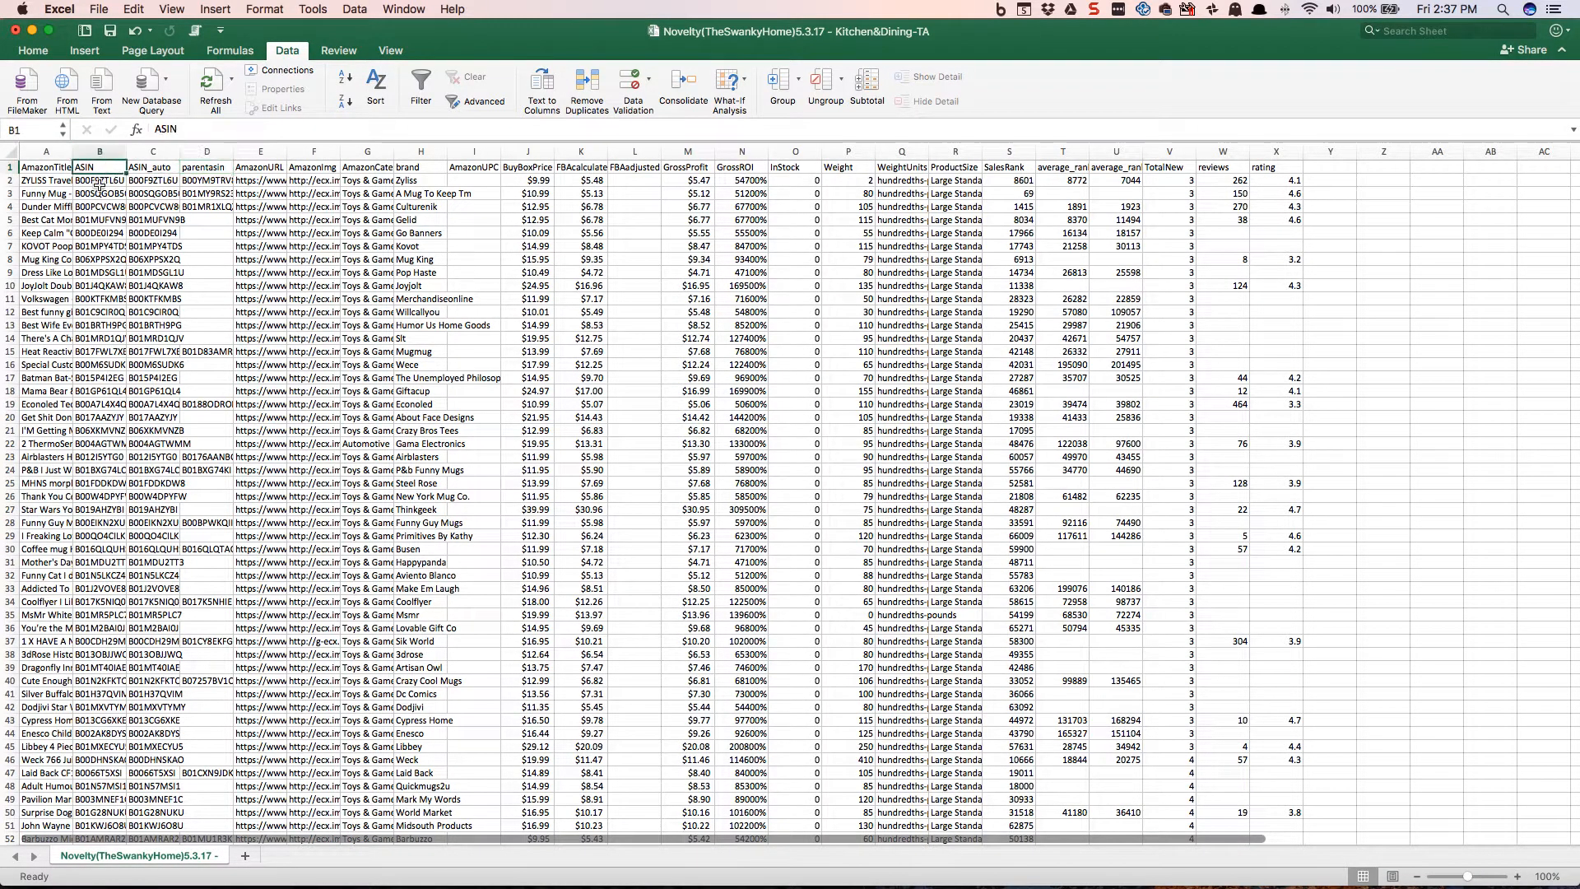
click(99, 181)
scroll(176, 277, down, 15)
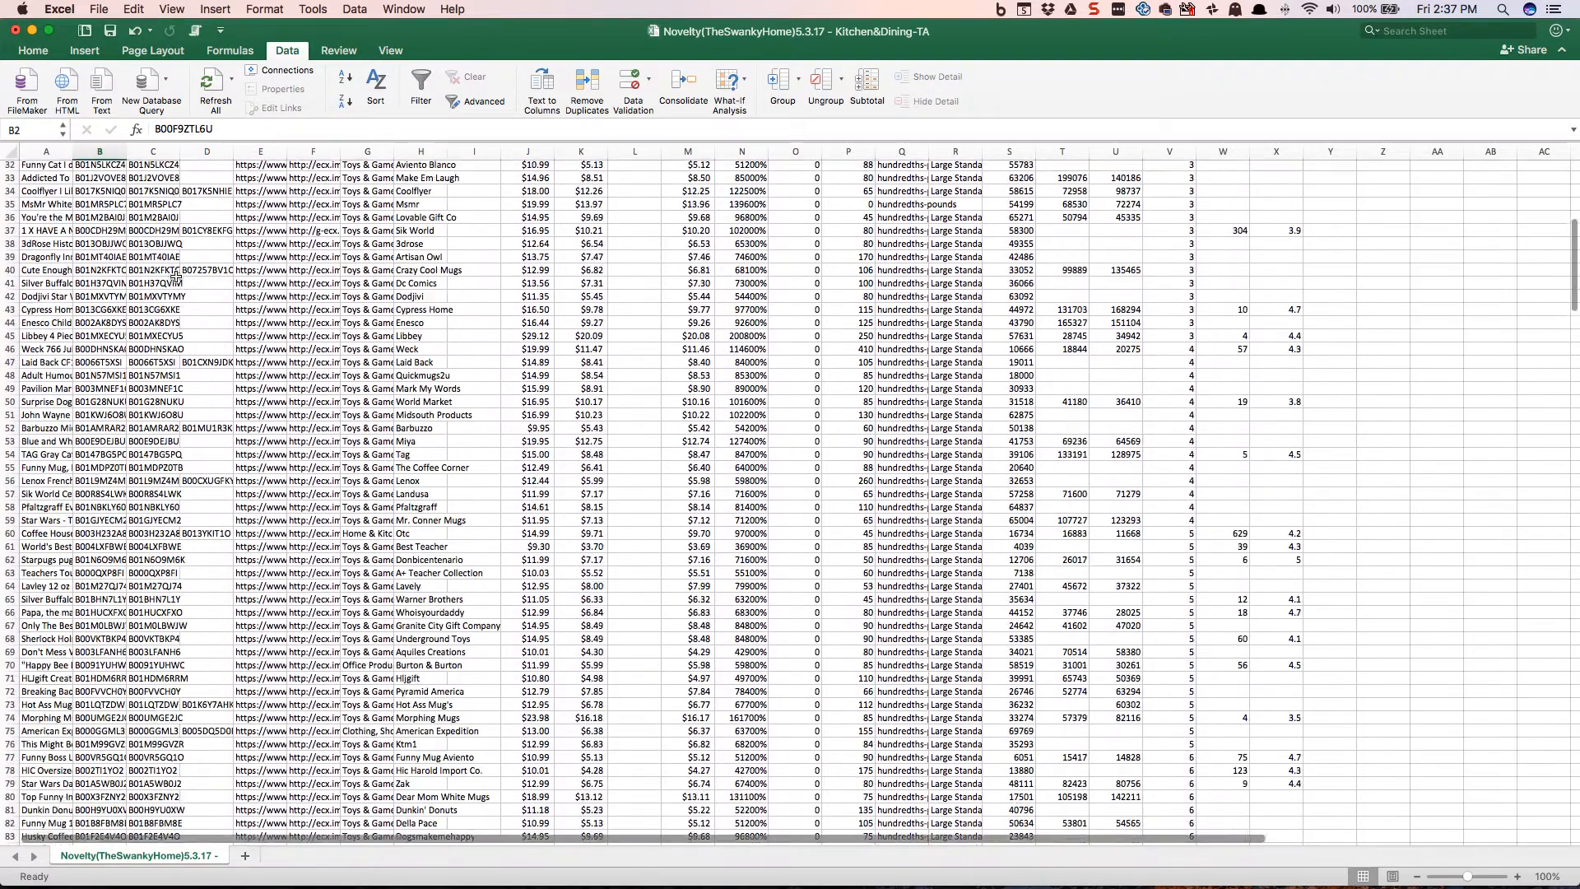
scroll(176, 277, down, 15)
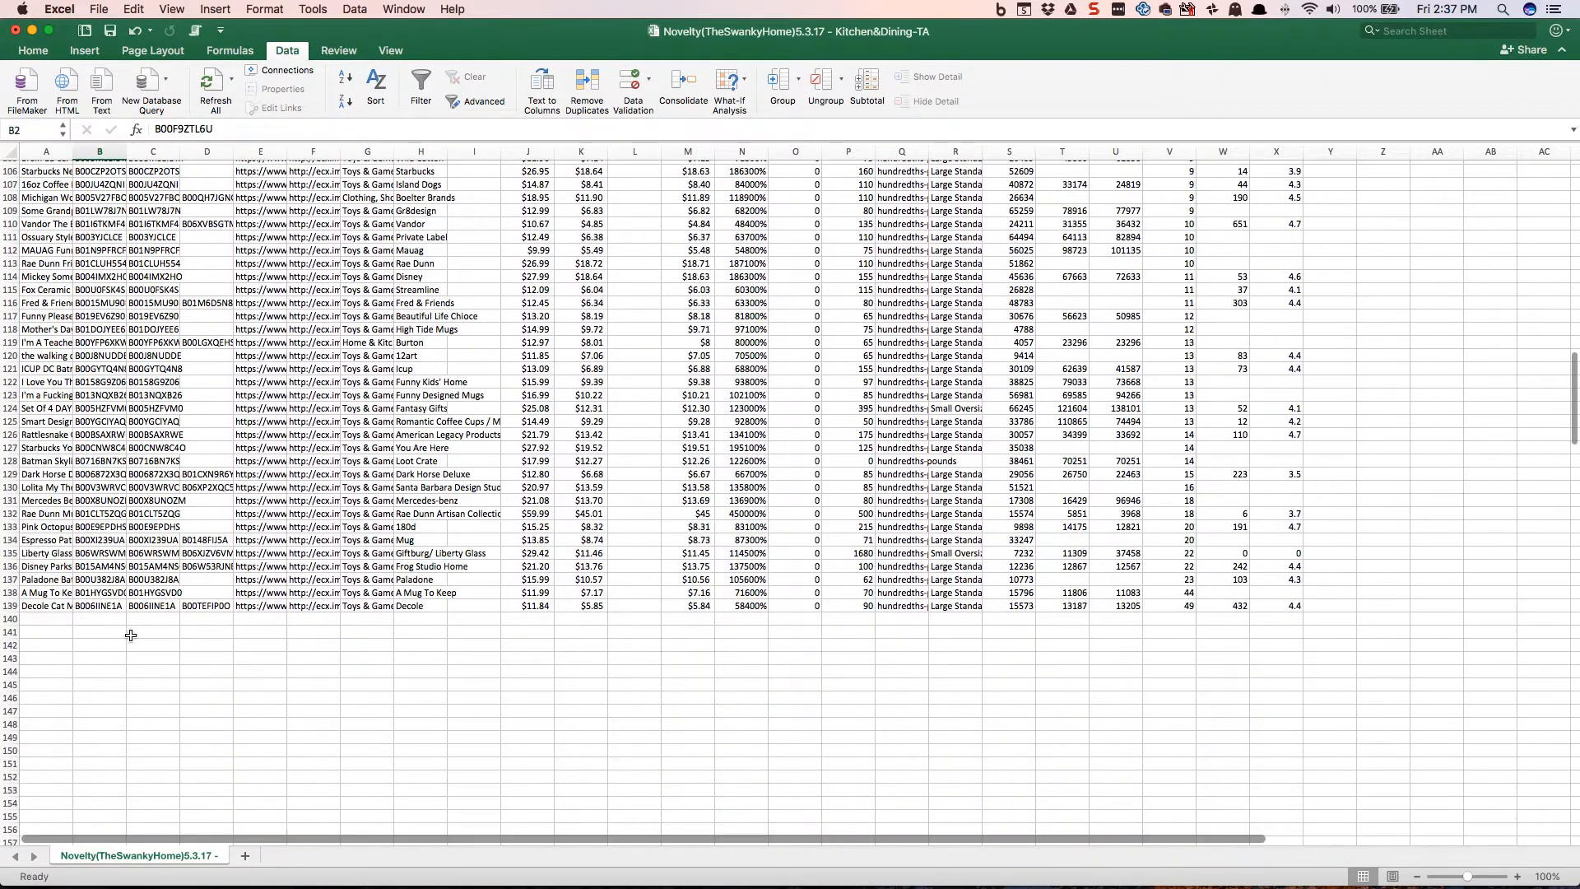
shift+click(106, 607)
key(super+c)
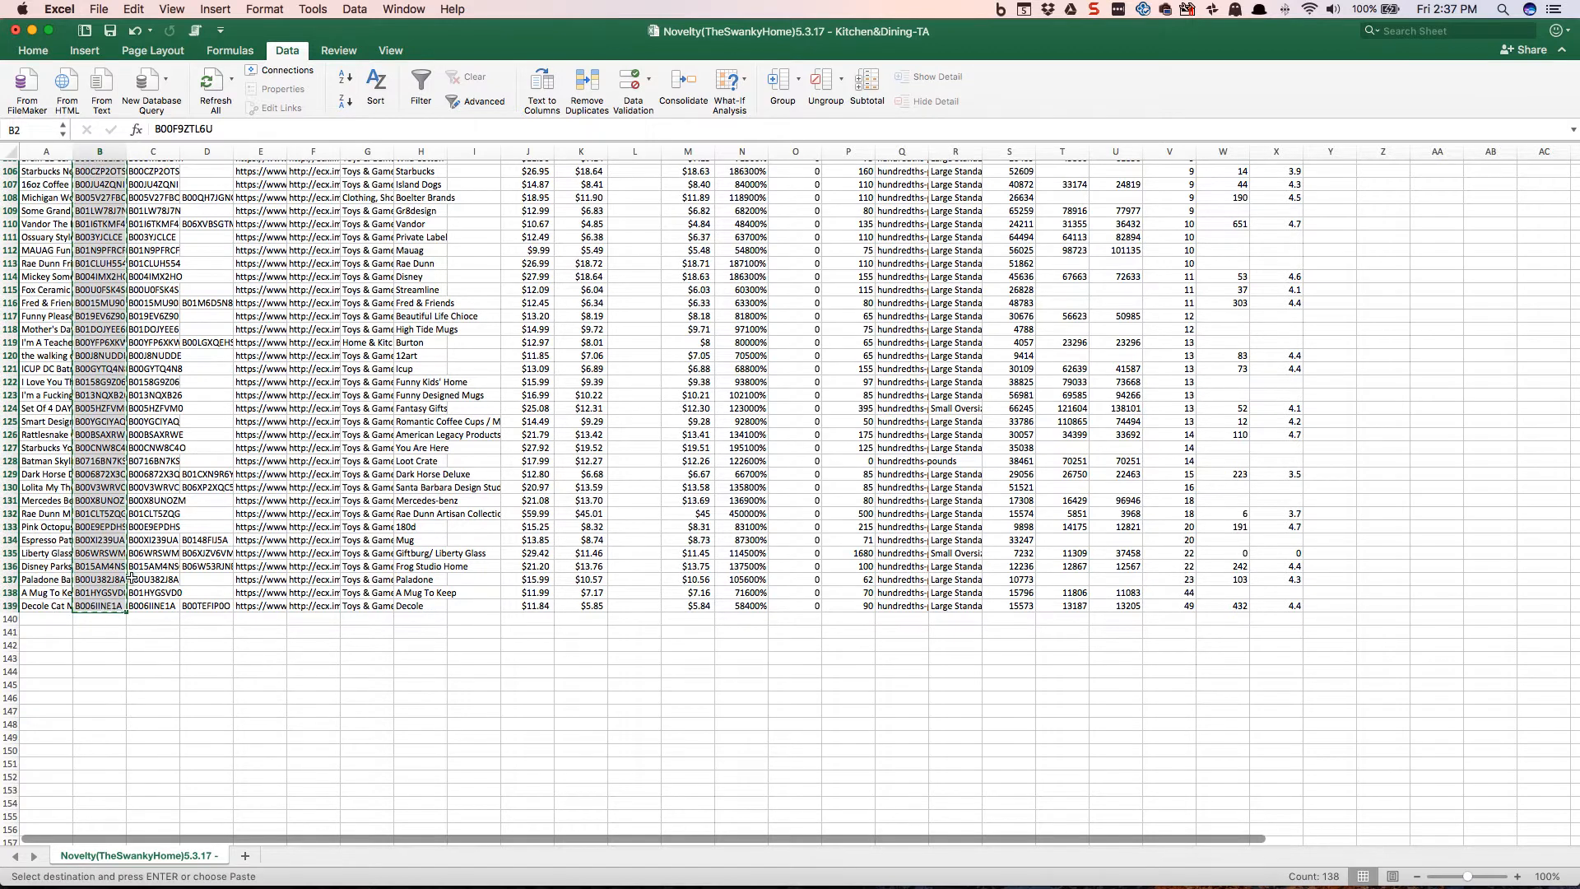
- Switch to the contact sheet in Chrome and paste the copied ASINs into the ASIN column starting at A2
mouse_move(595, 864)
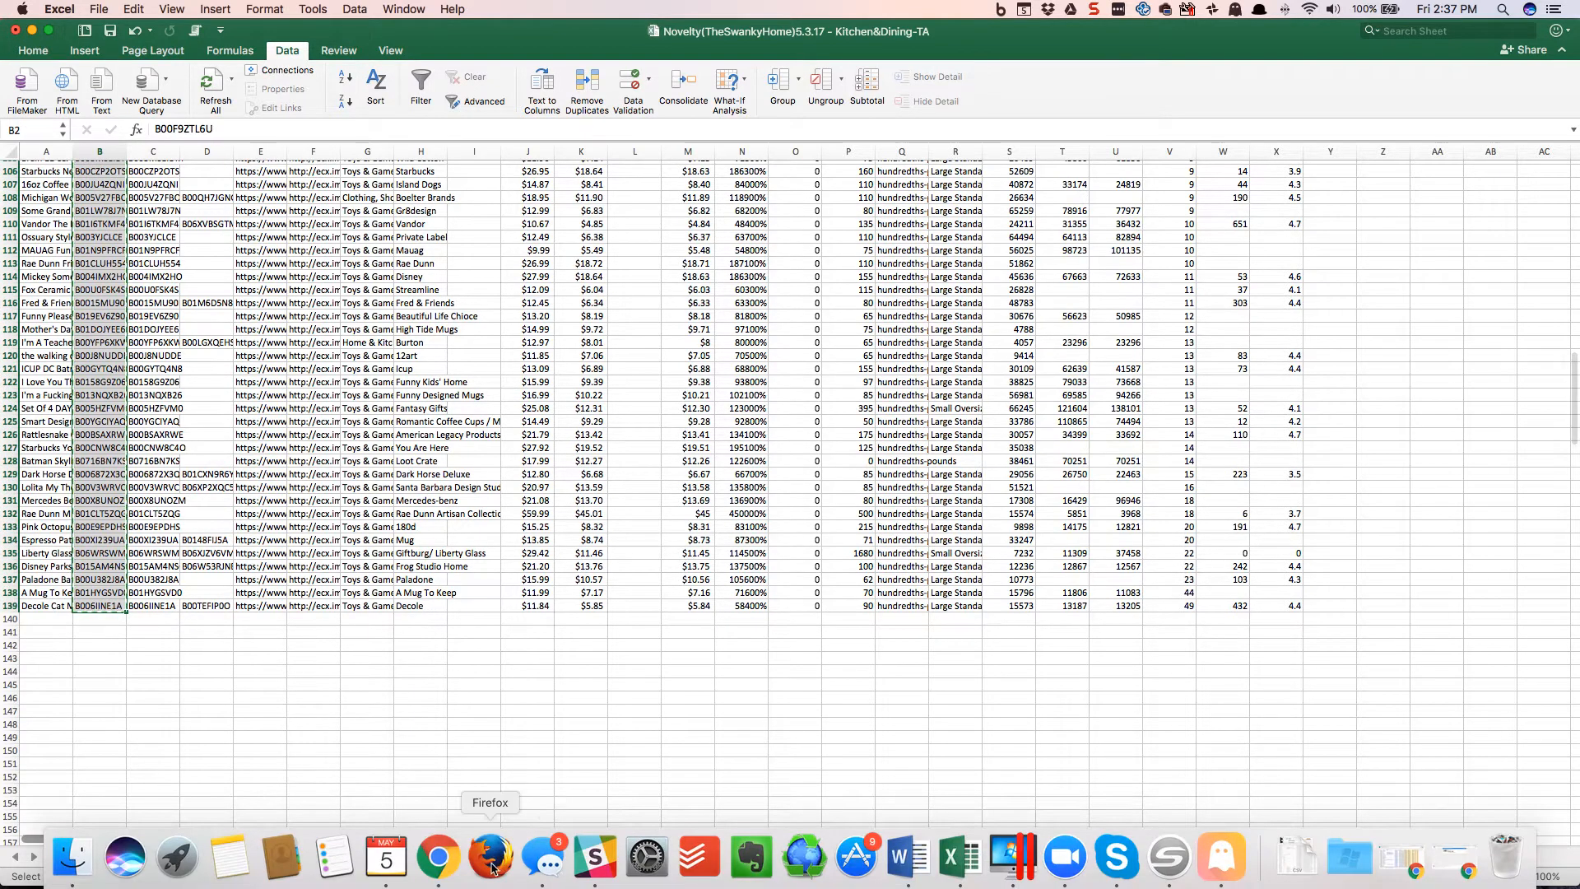
click(438, 856)
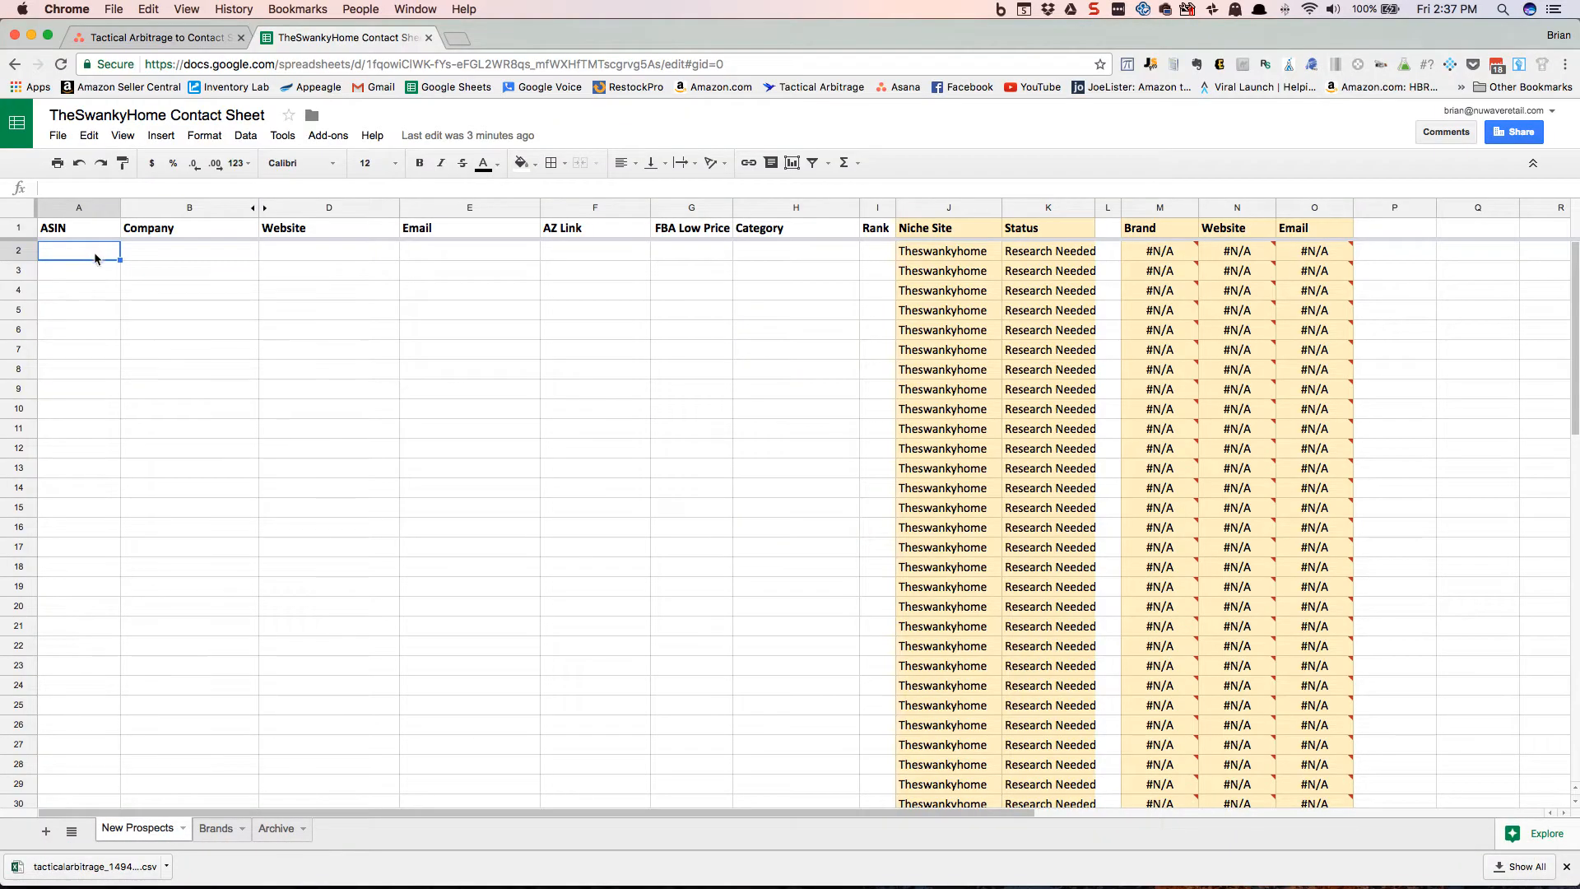
key(super+v)
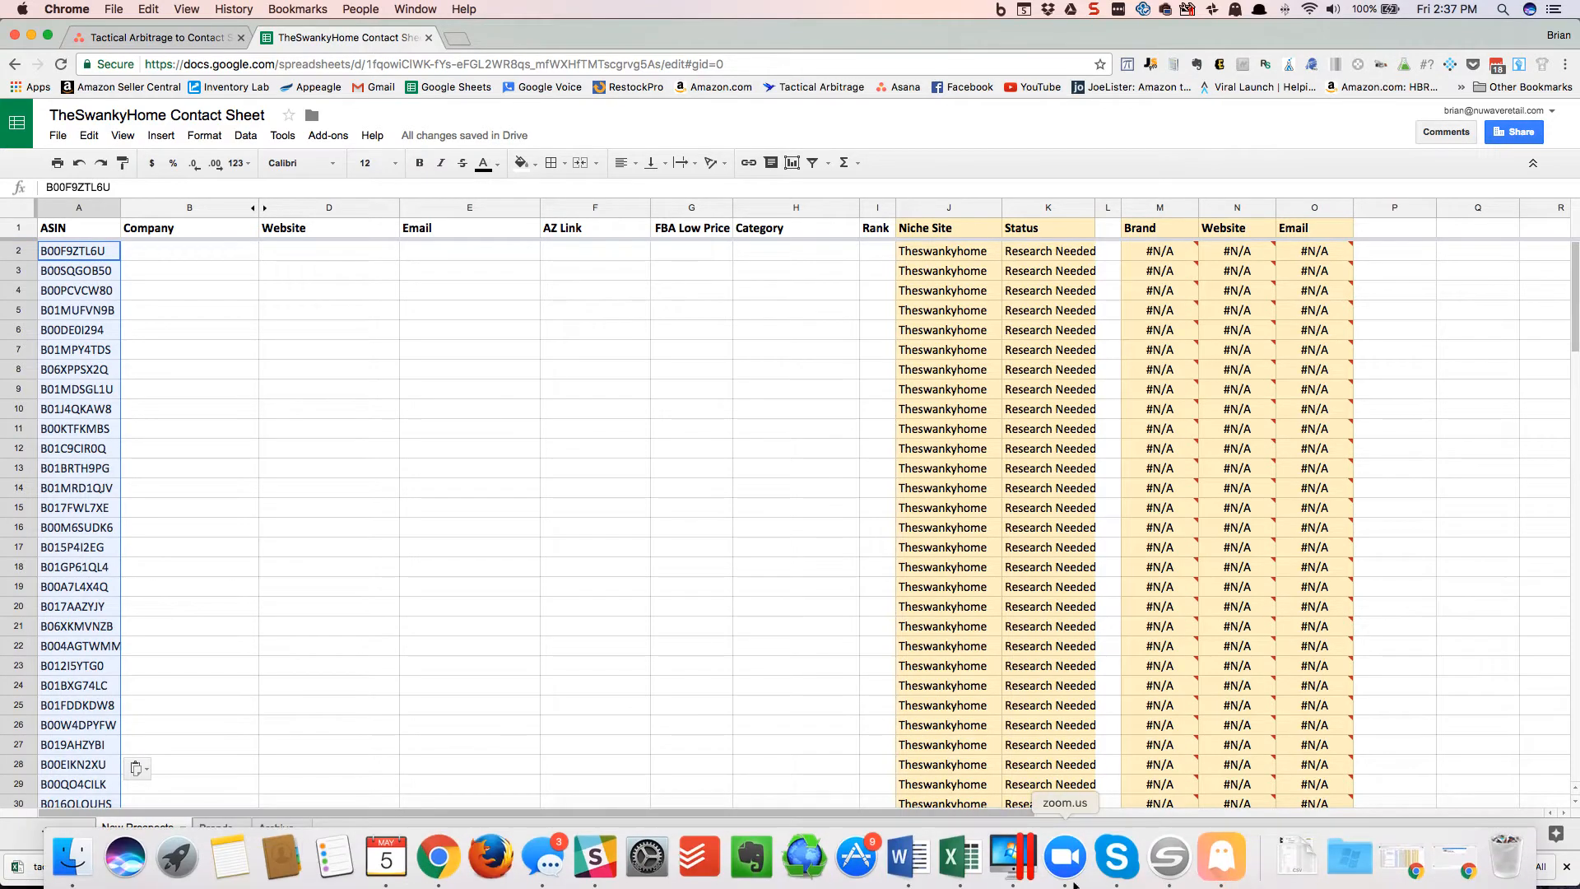
- Switch to Excel and copy all brand values from H2 to H139, leaving out the header
click(961, 868)
scroll(265, 387, up, 15)
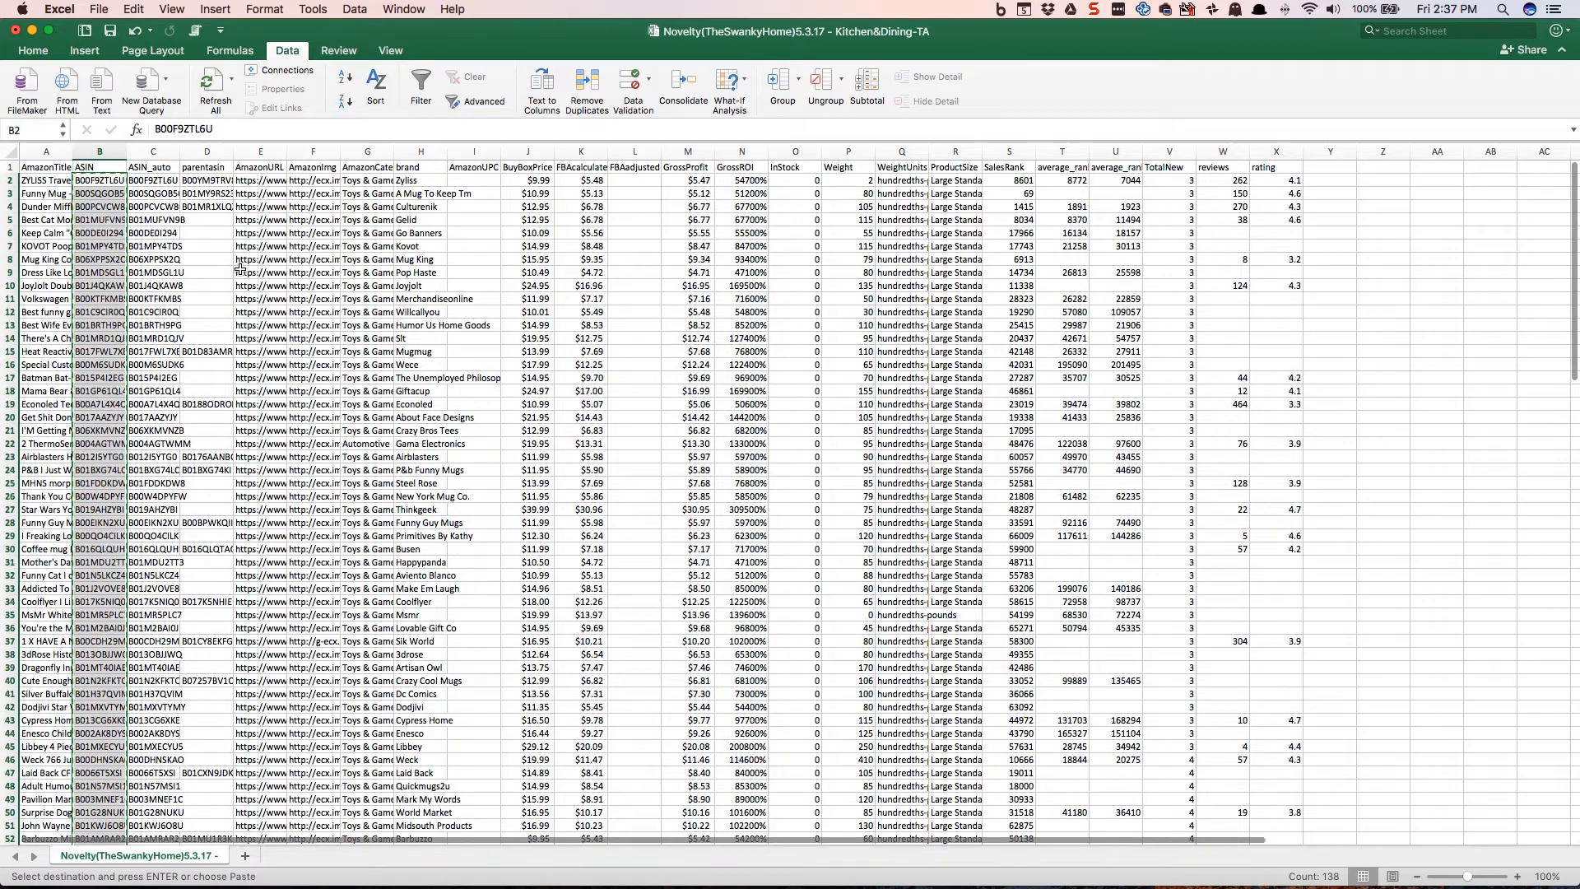
click(415, 179)
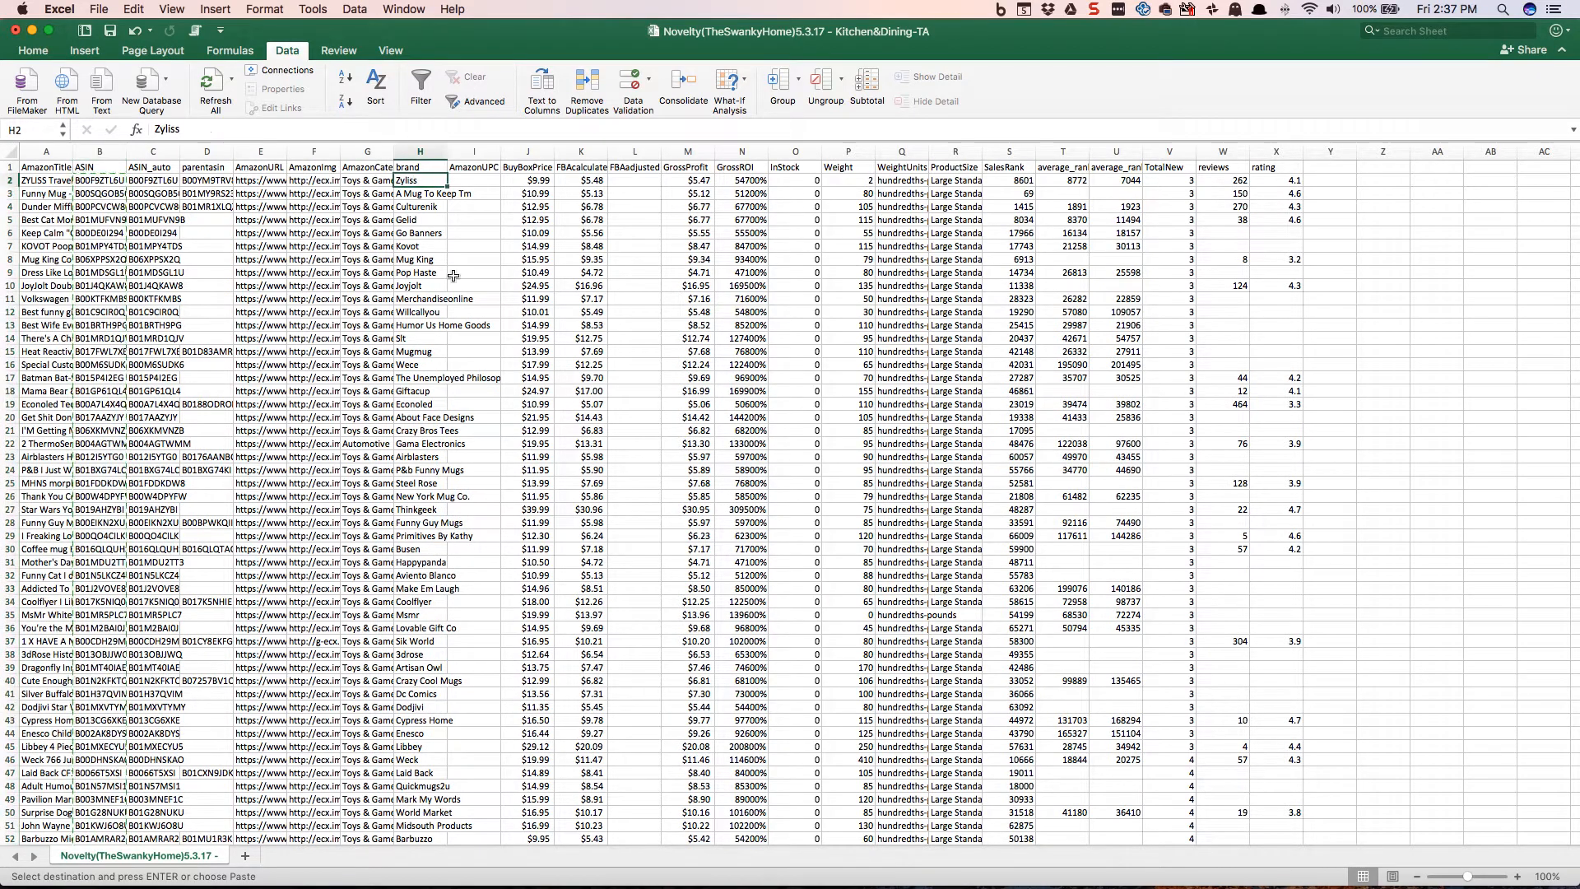
scroll(460, 329, down, 15)
scroll(460, 333, up, 15)
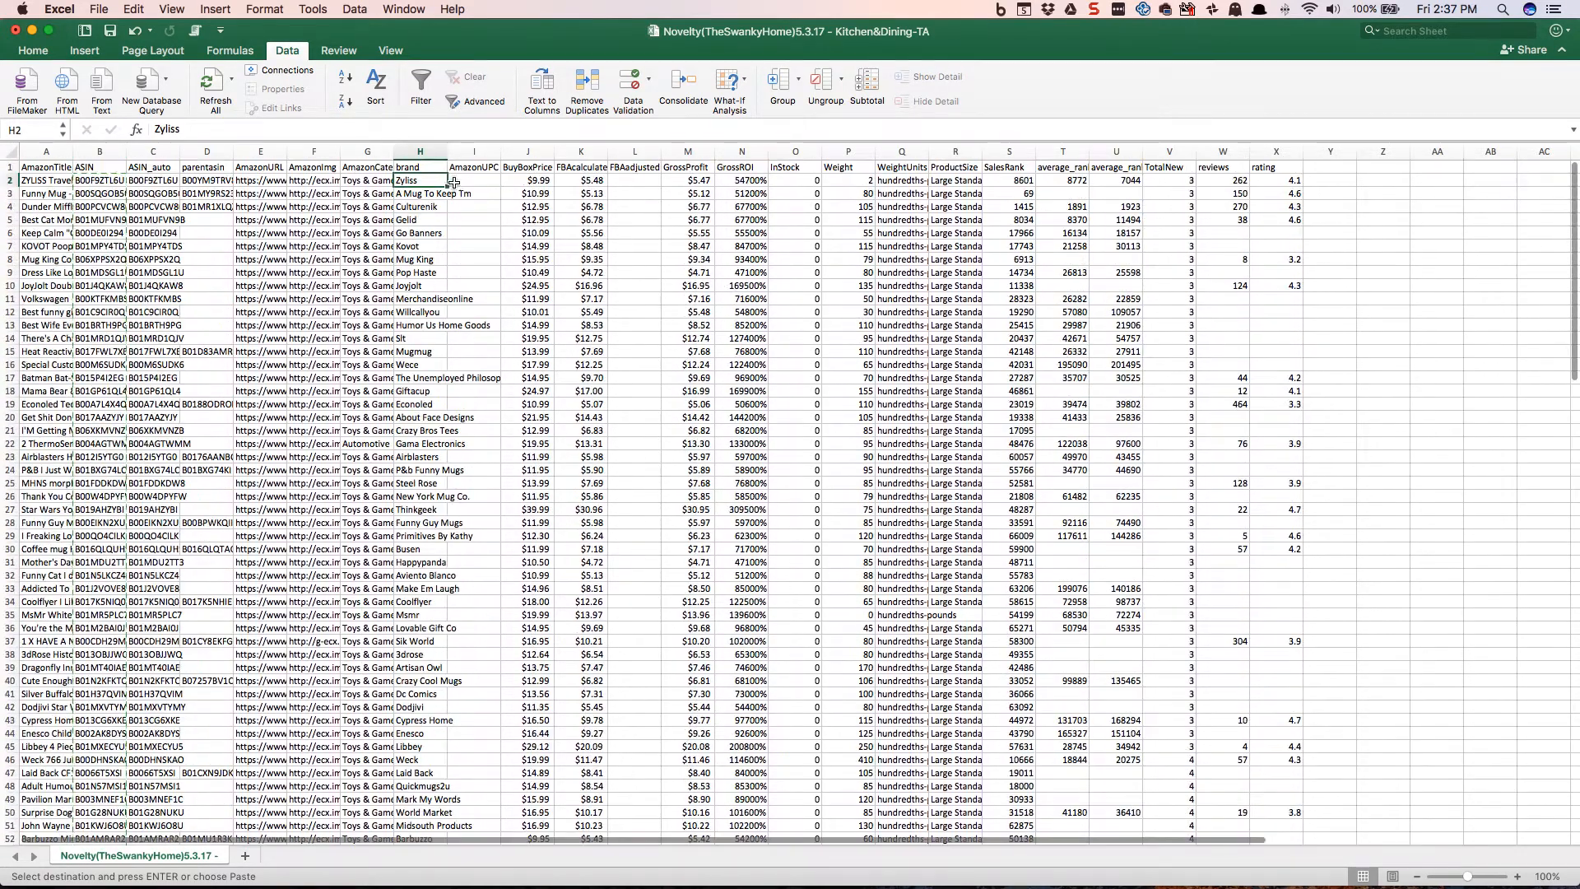
scroll(428, 371, down, 2)
scroll(437, 427, down, 20)
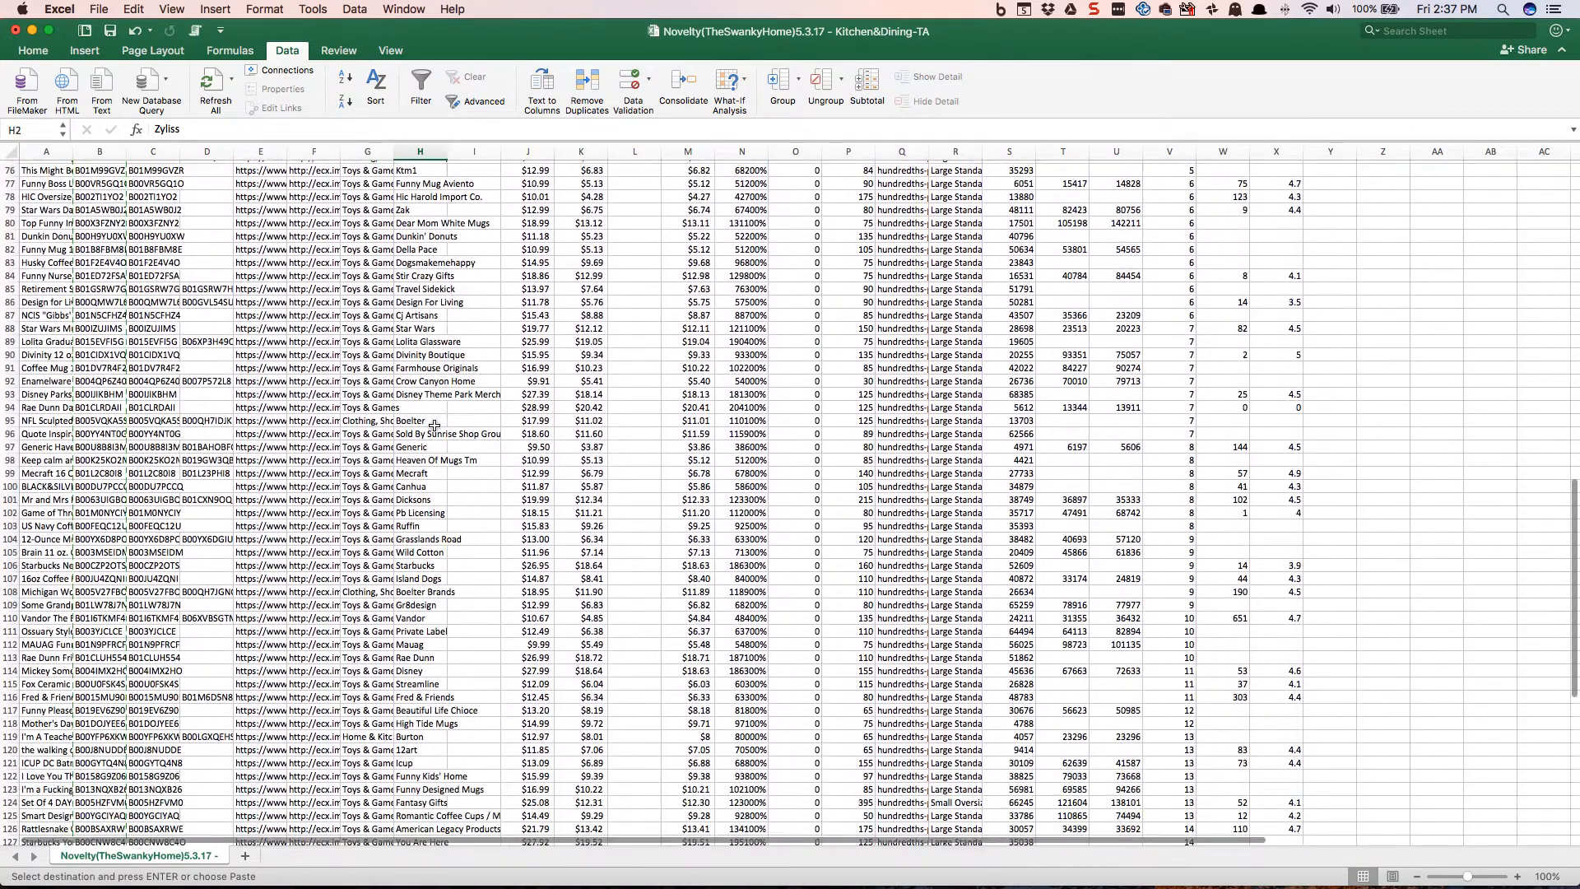
key(super+shift+Down)
key(super+c)
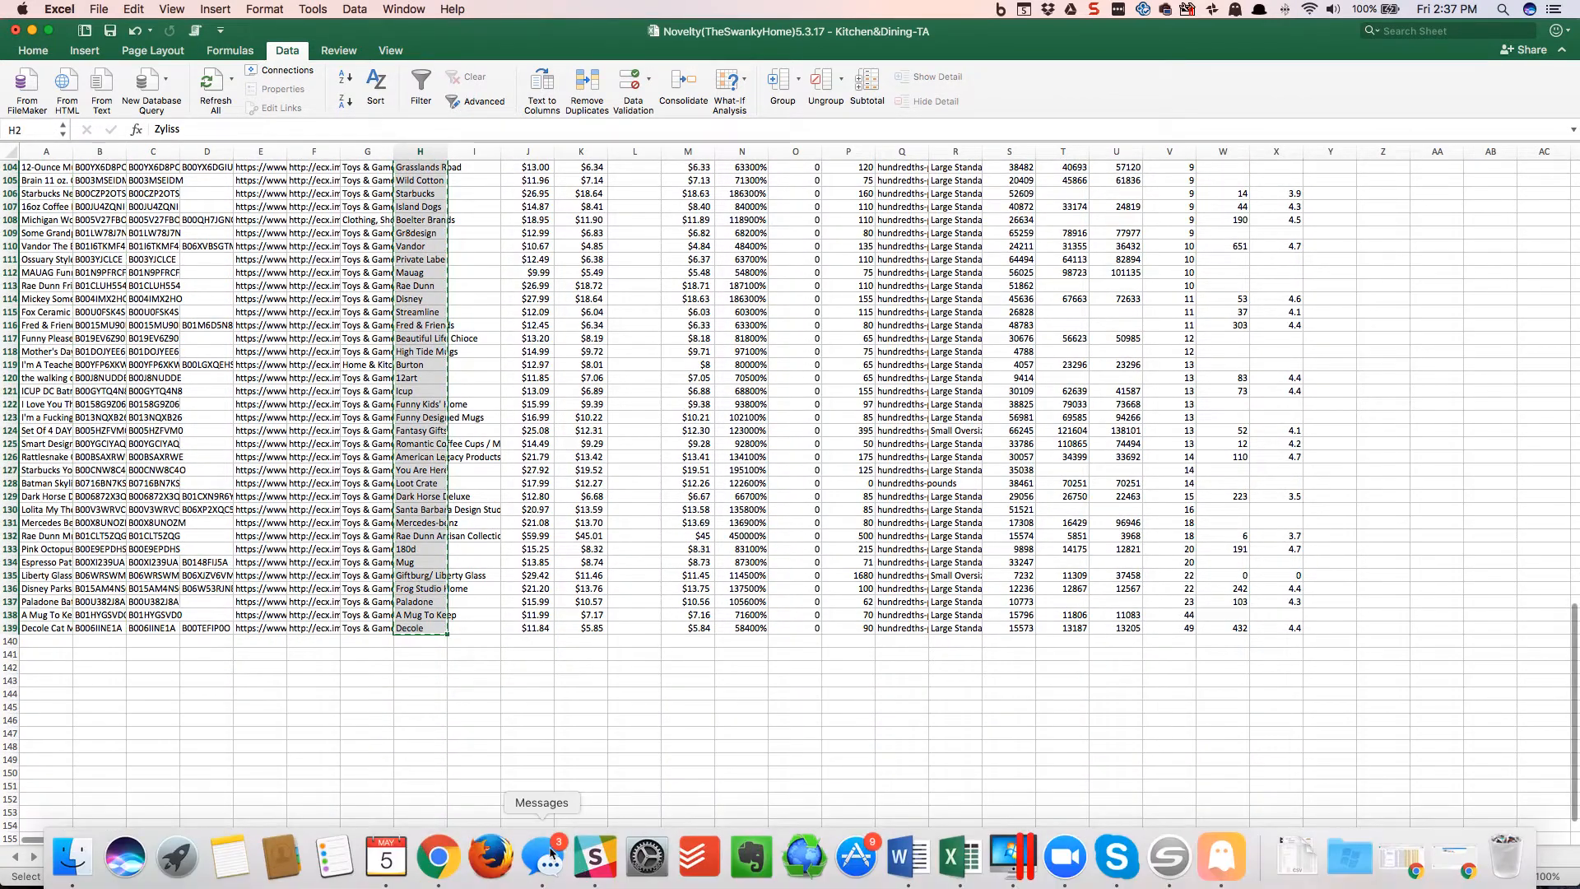
- Switch to the contact sheet in Chrome, paste the brands into the Company column starting at B2, and select F2 under AZ Link
click(458, 858)
click(210, 252)
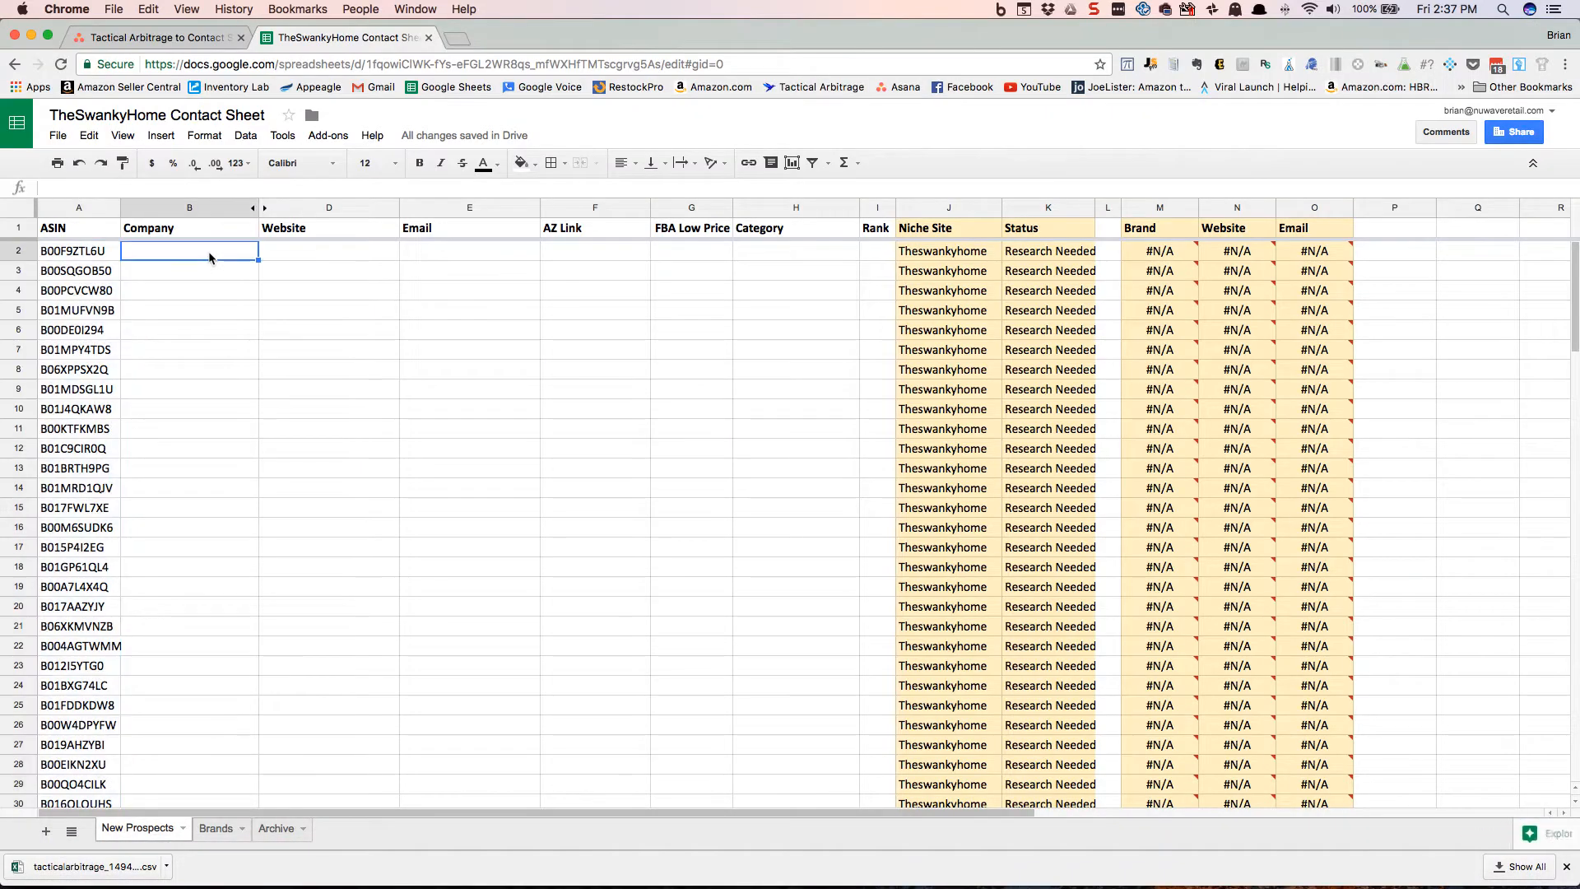
key(super+v)
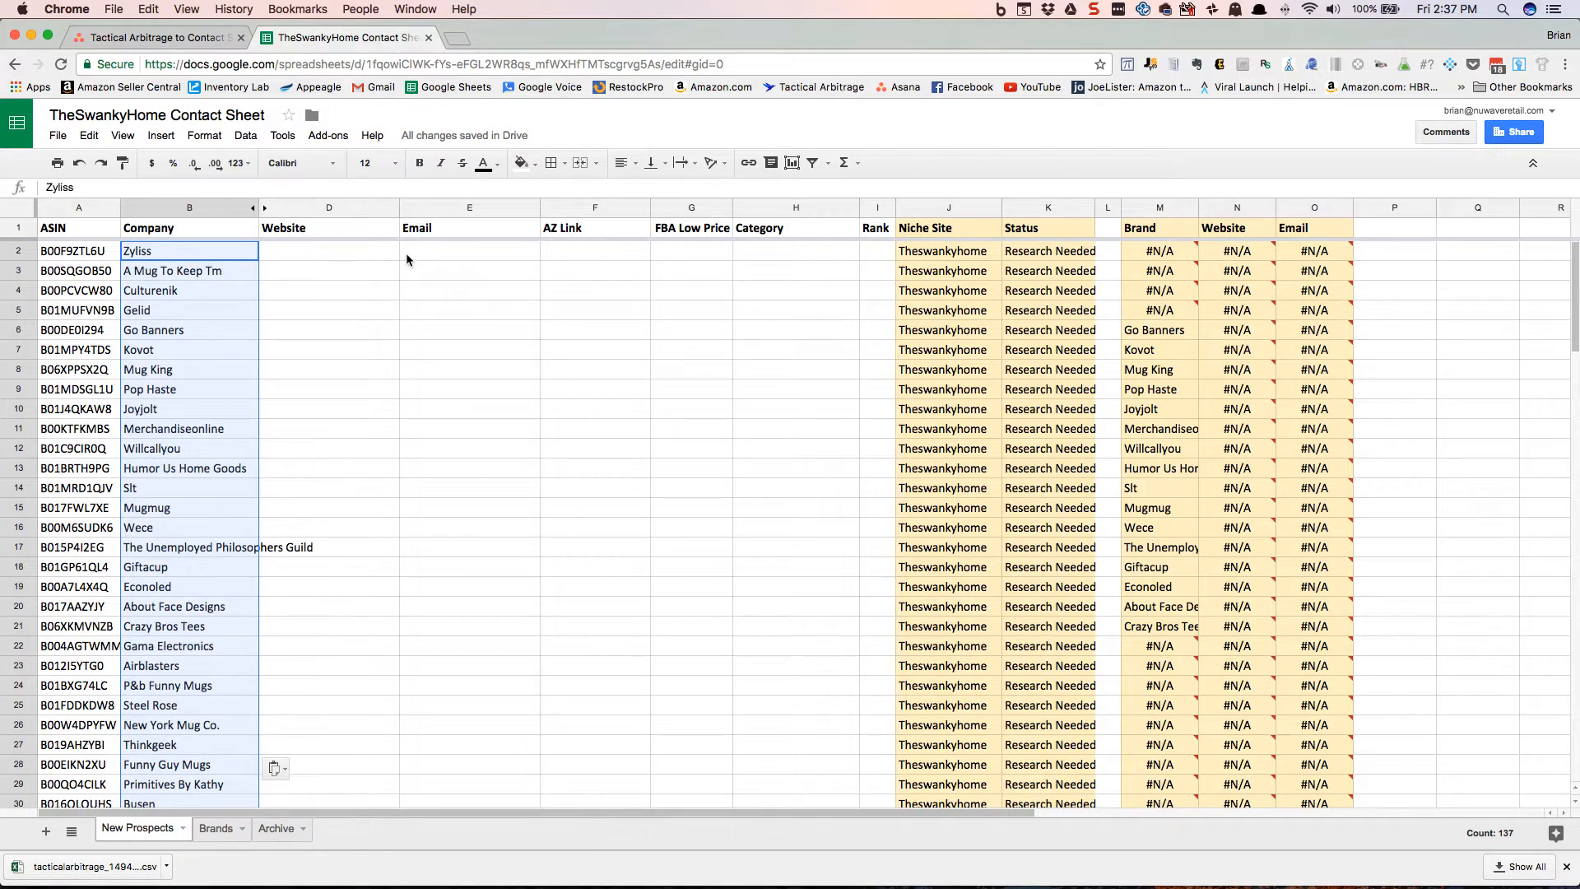
click(571, 255)
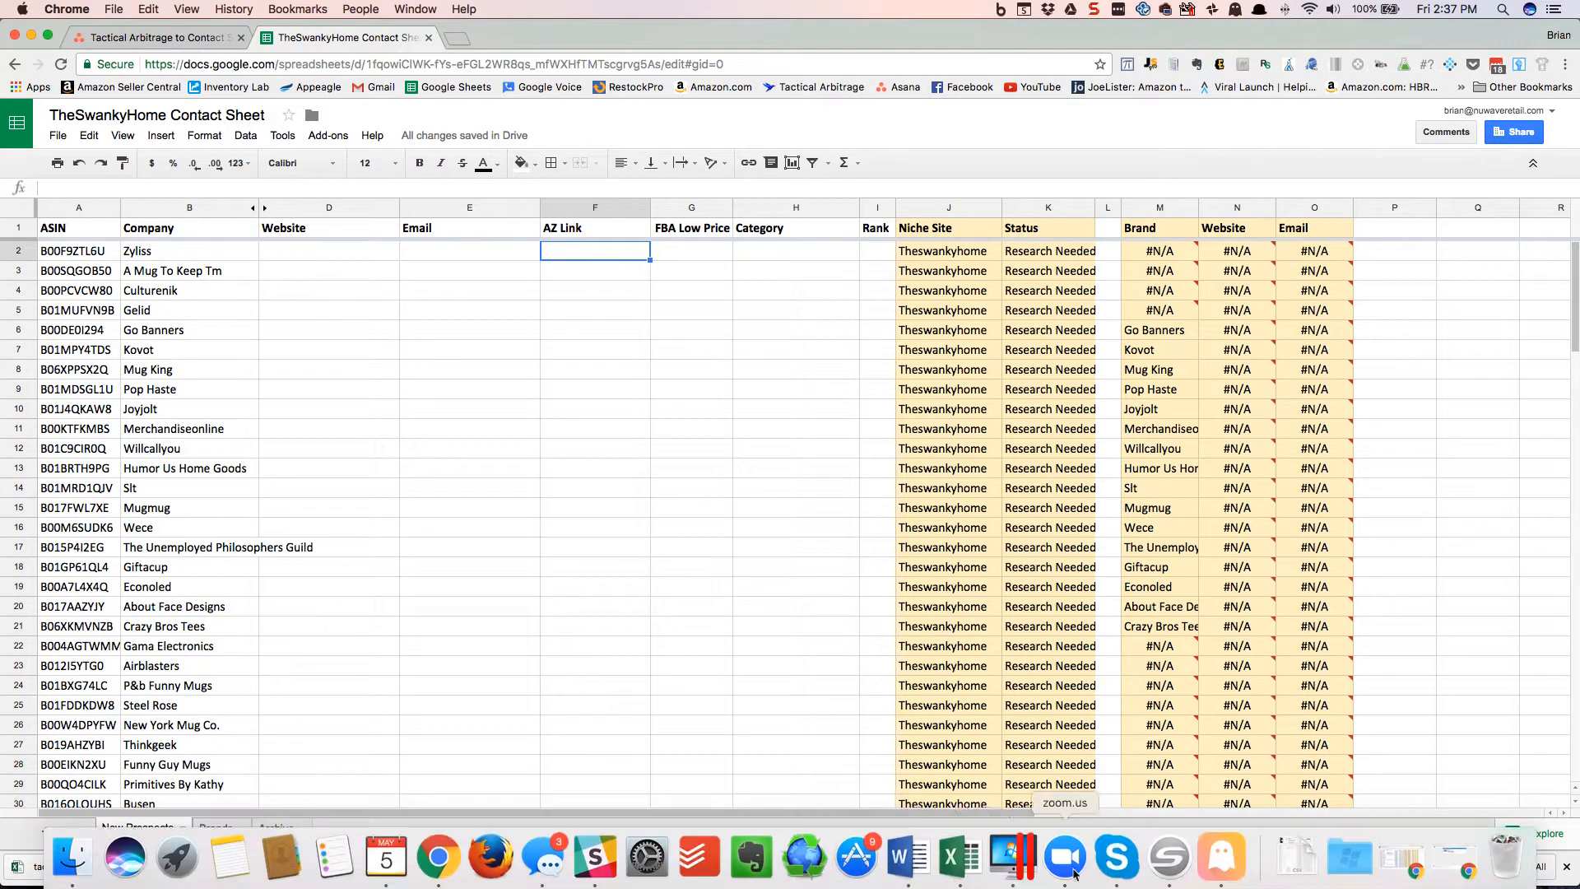
- Copy the Amazon URLs from E2 to E139 in Excel and paste them into the contact sheet's AZ Link column in Chrome starting at F2
click(961, 856)
scroll(454, 317, up, 20)
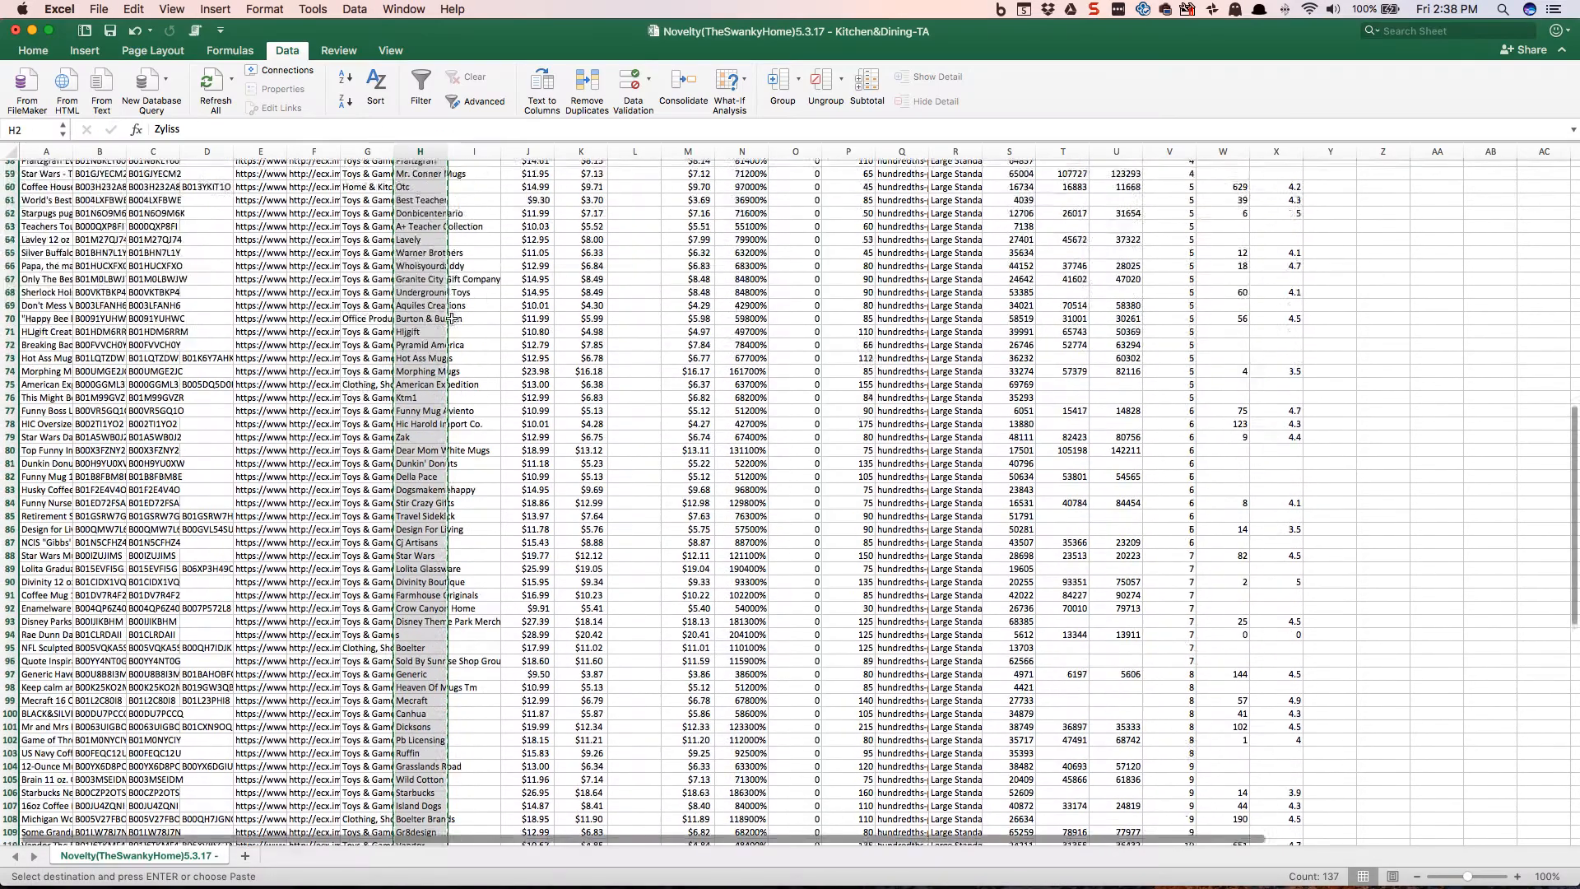
click(263, 169)
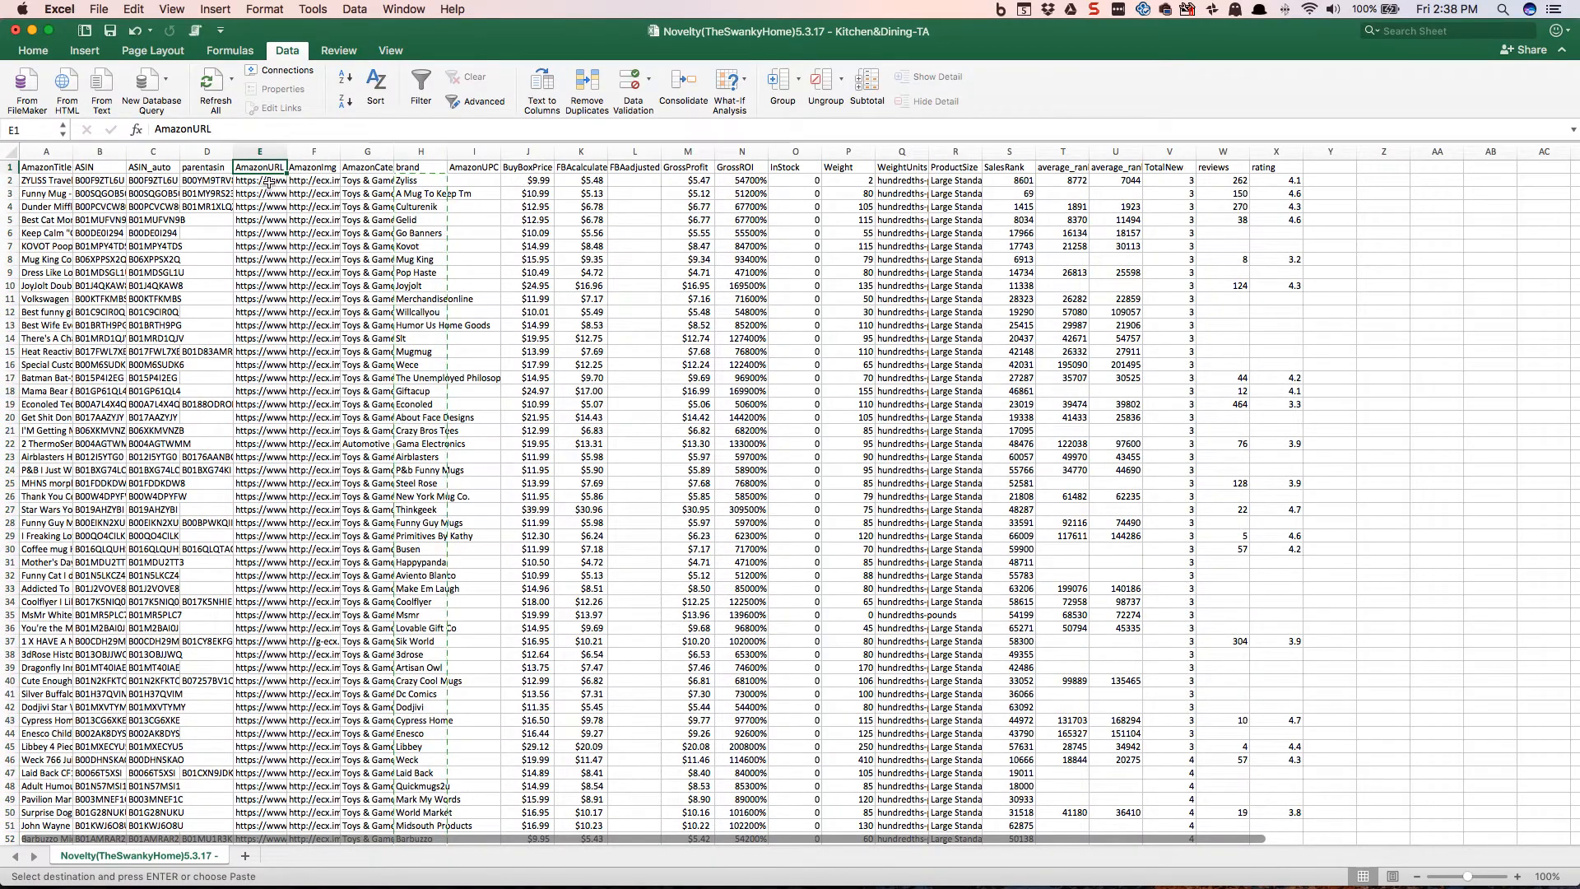
click(268, 181)
scroll(280, 475, down, 20)
scroll(280, 475, down, 15)
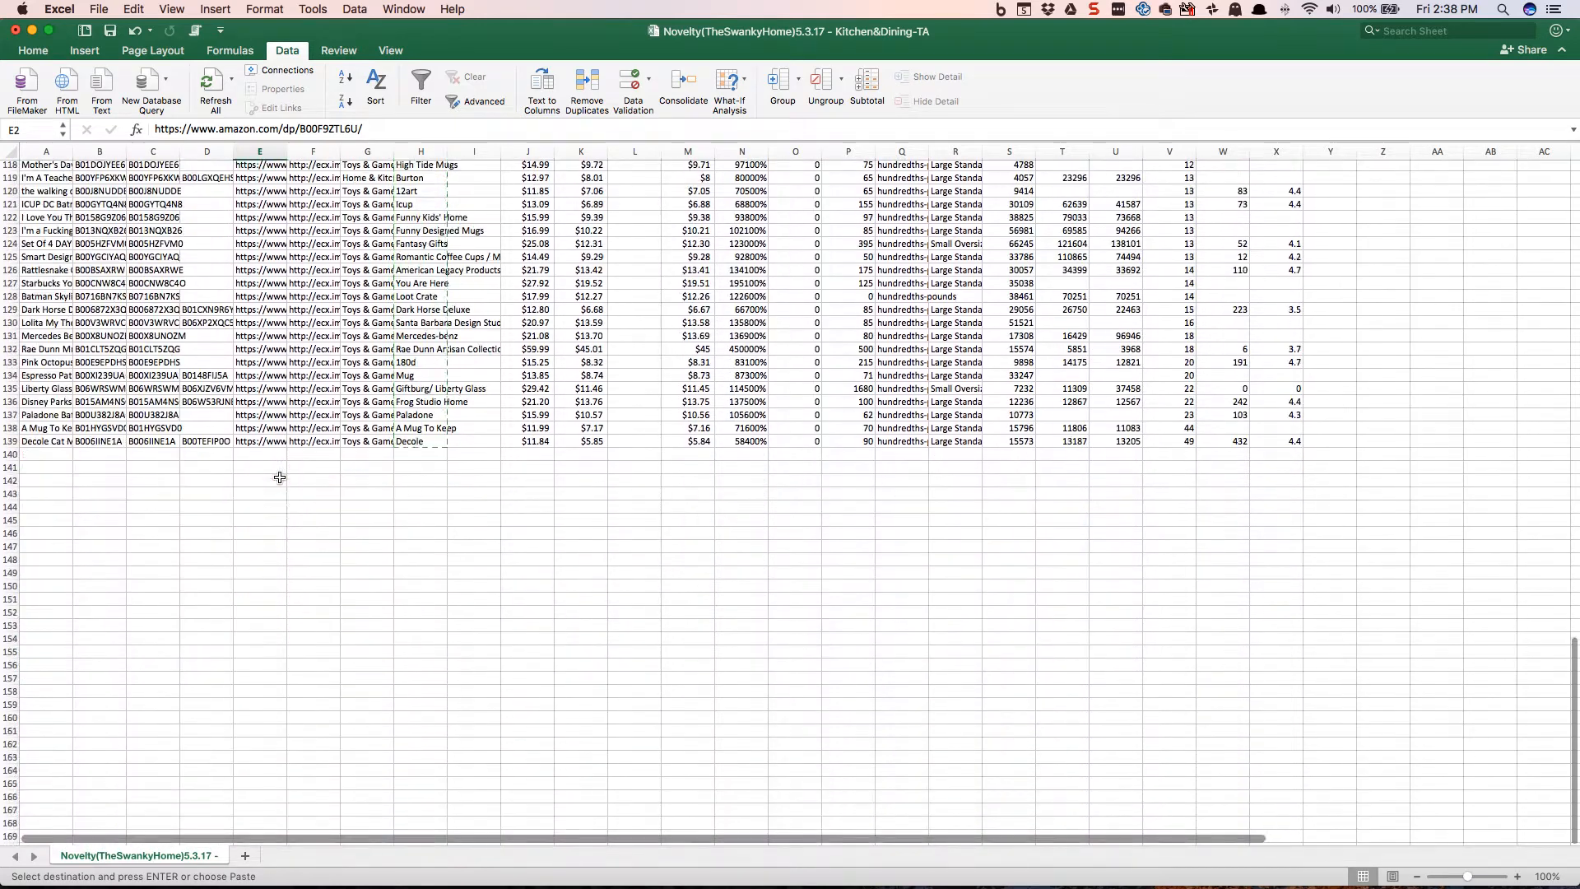
shift+click(262, 367)
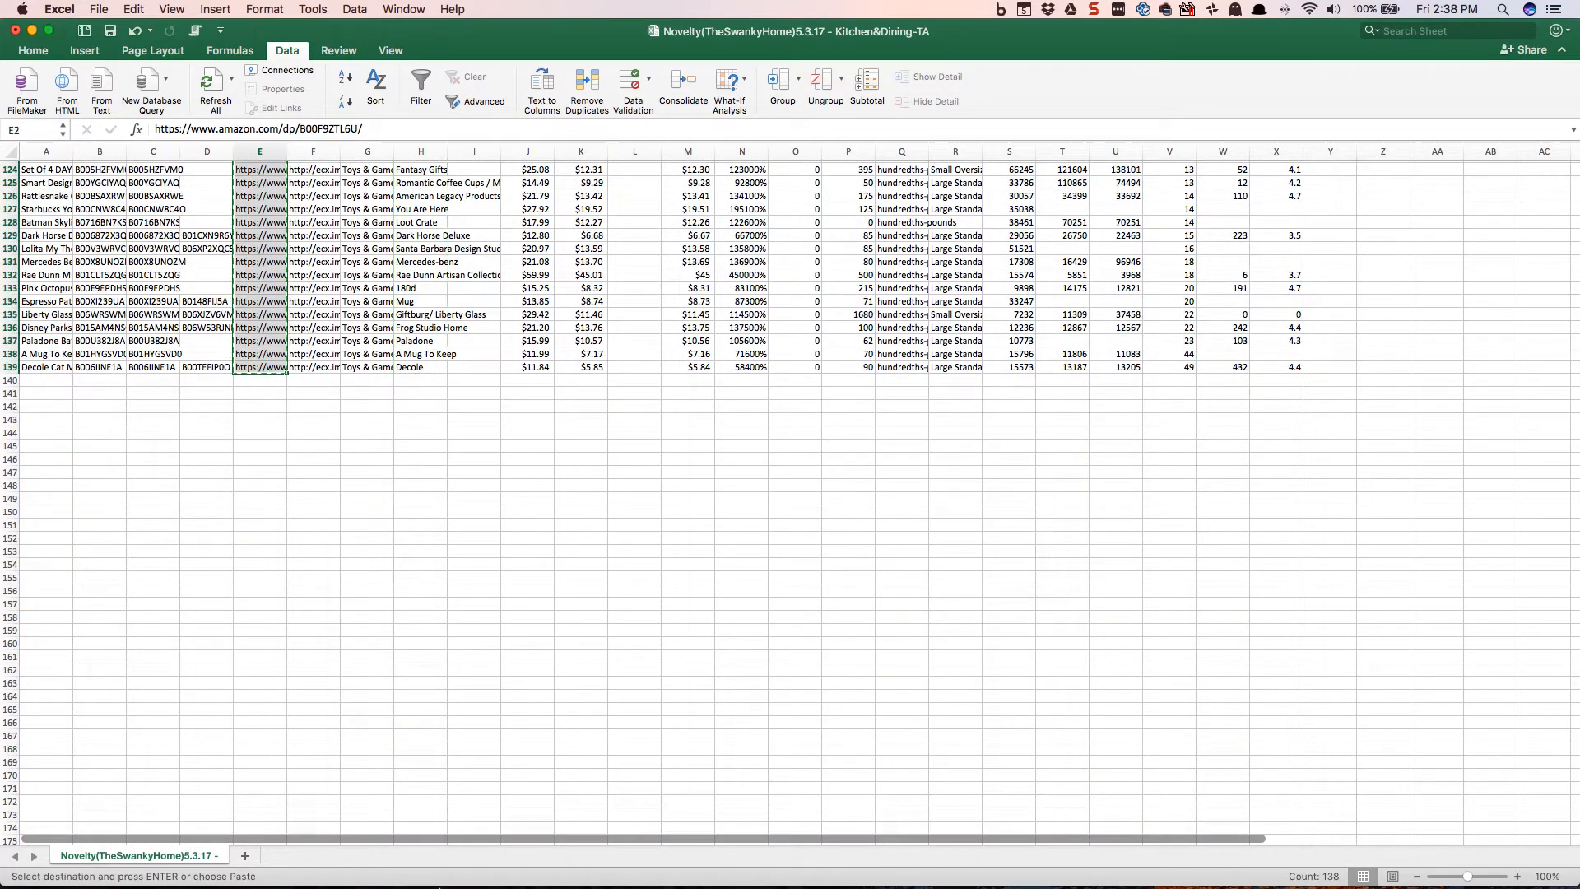
click(438, 860)
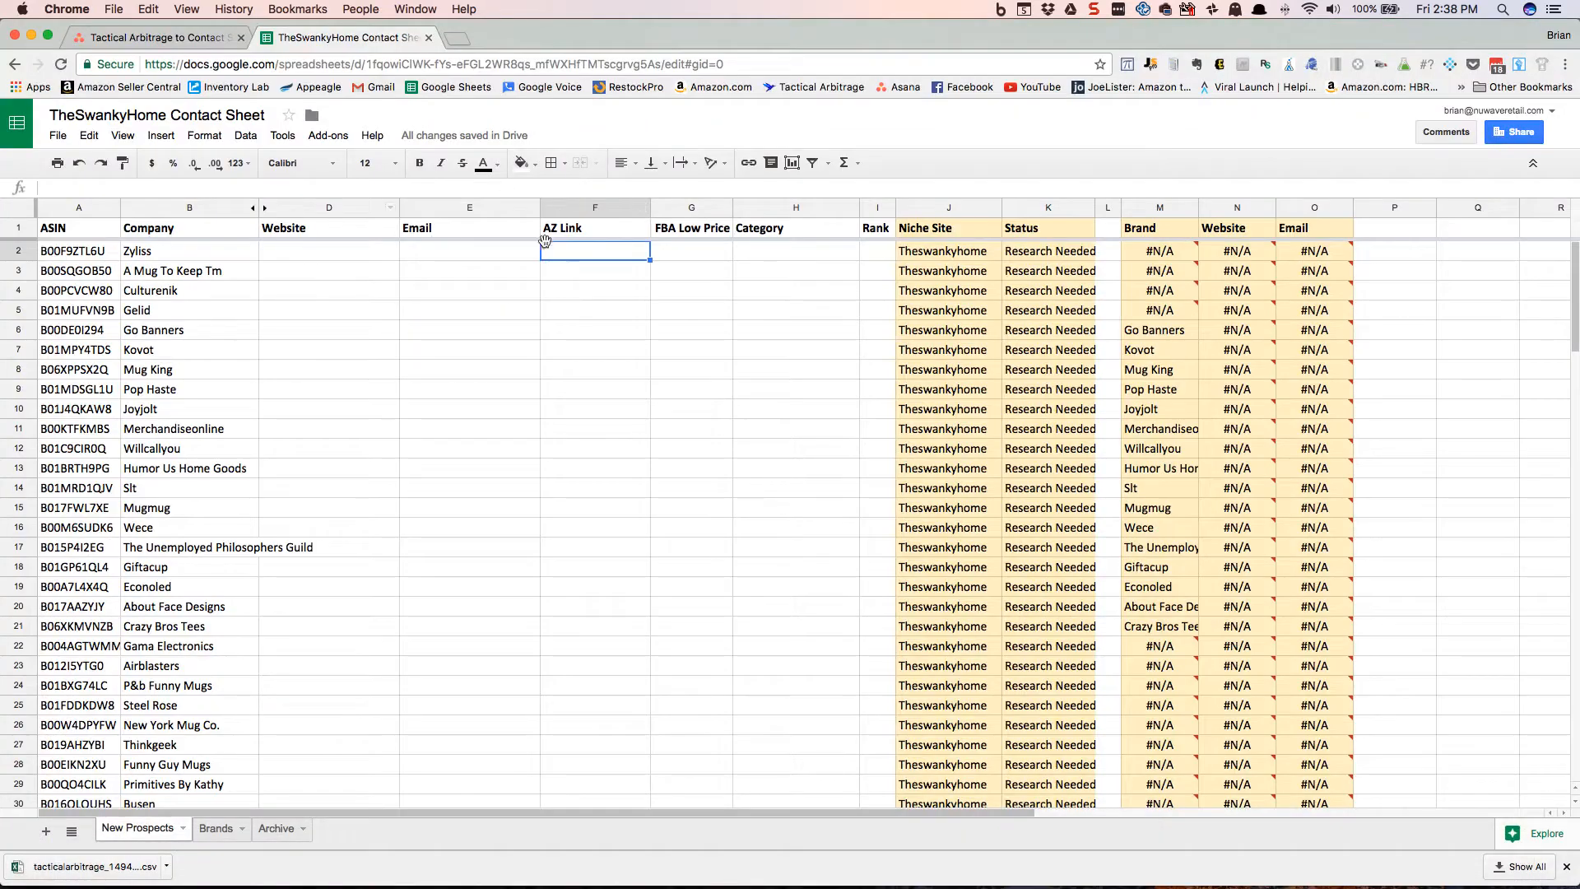
key(super+v)
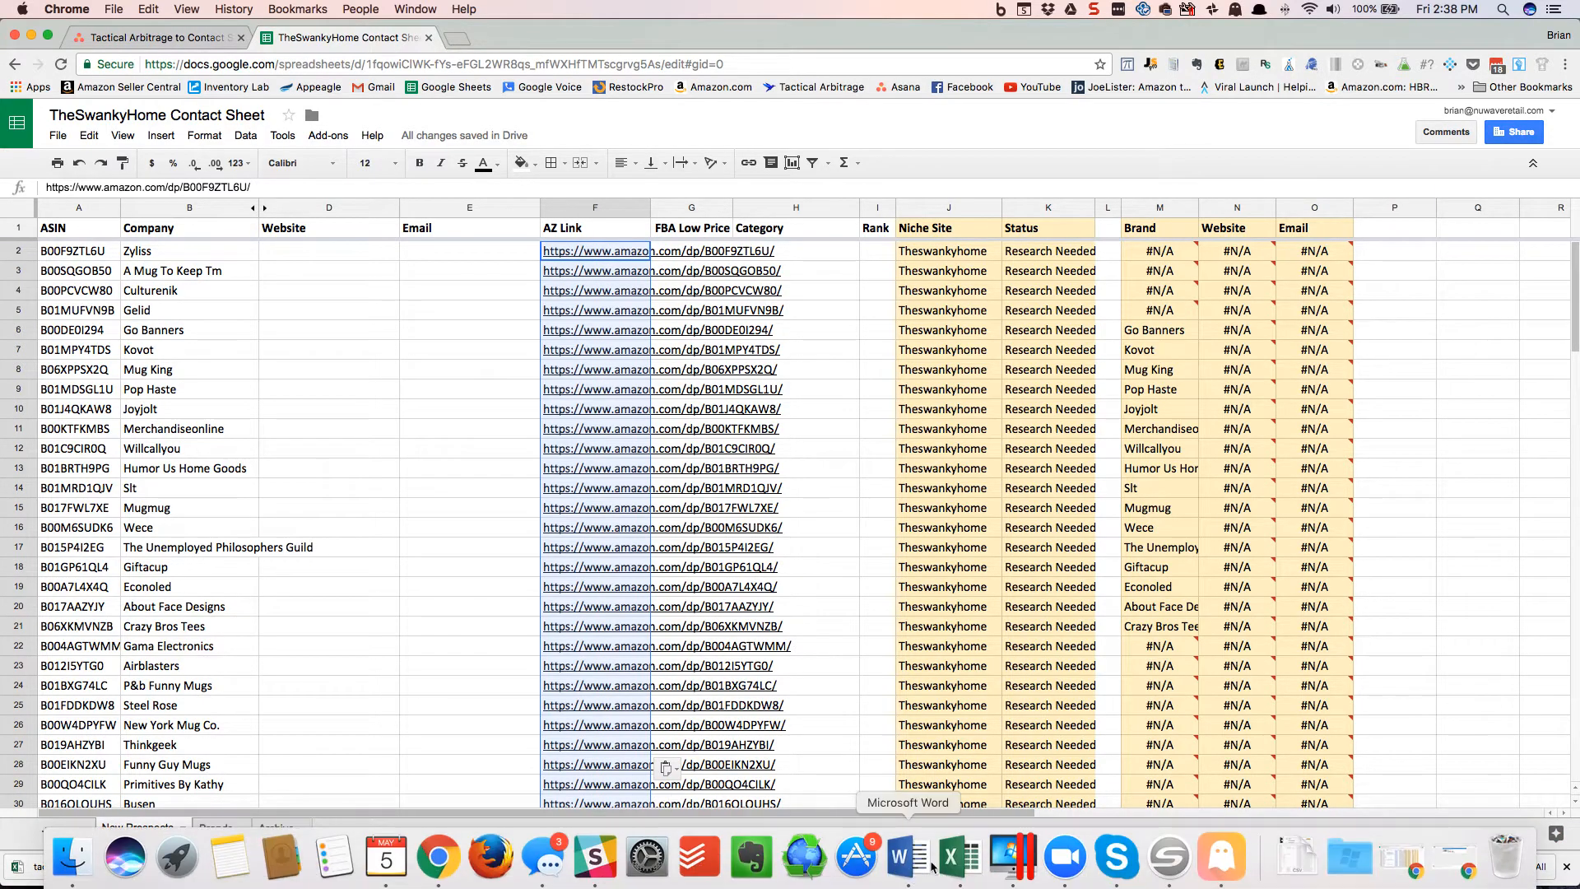
- Switch to Excel and copy all BuyBoxPrice values from J2 to J139, leaving out the header
click(942, 862)
scroll(827, 634, up, 20)
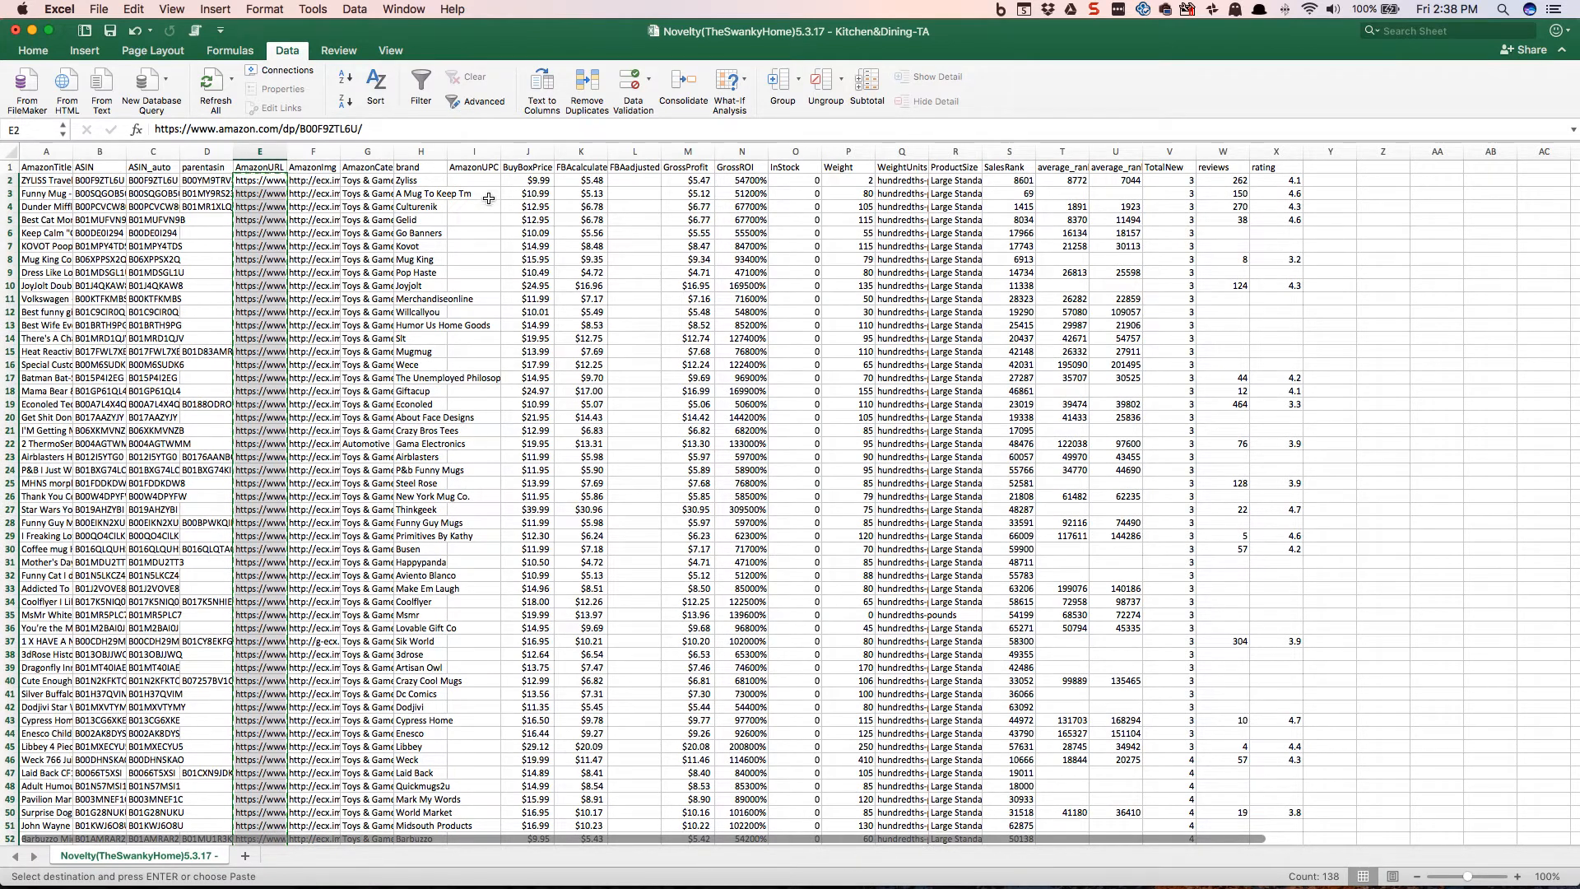
click(525, 177)
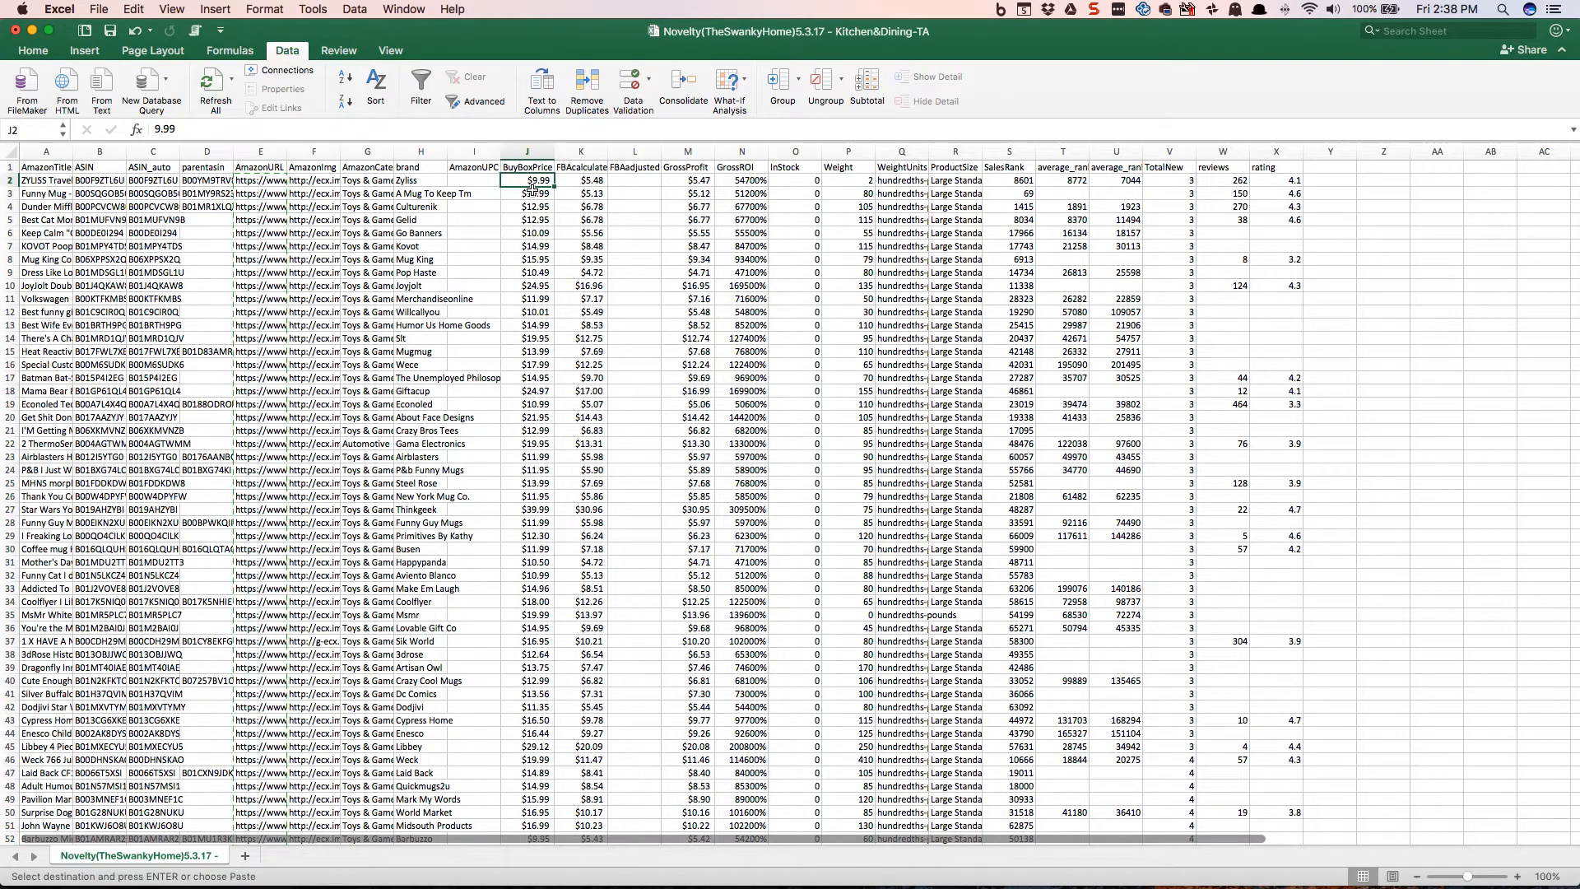
scroll(535, 197, down, 7)
scroll(537, 204, down, 20)
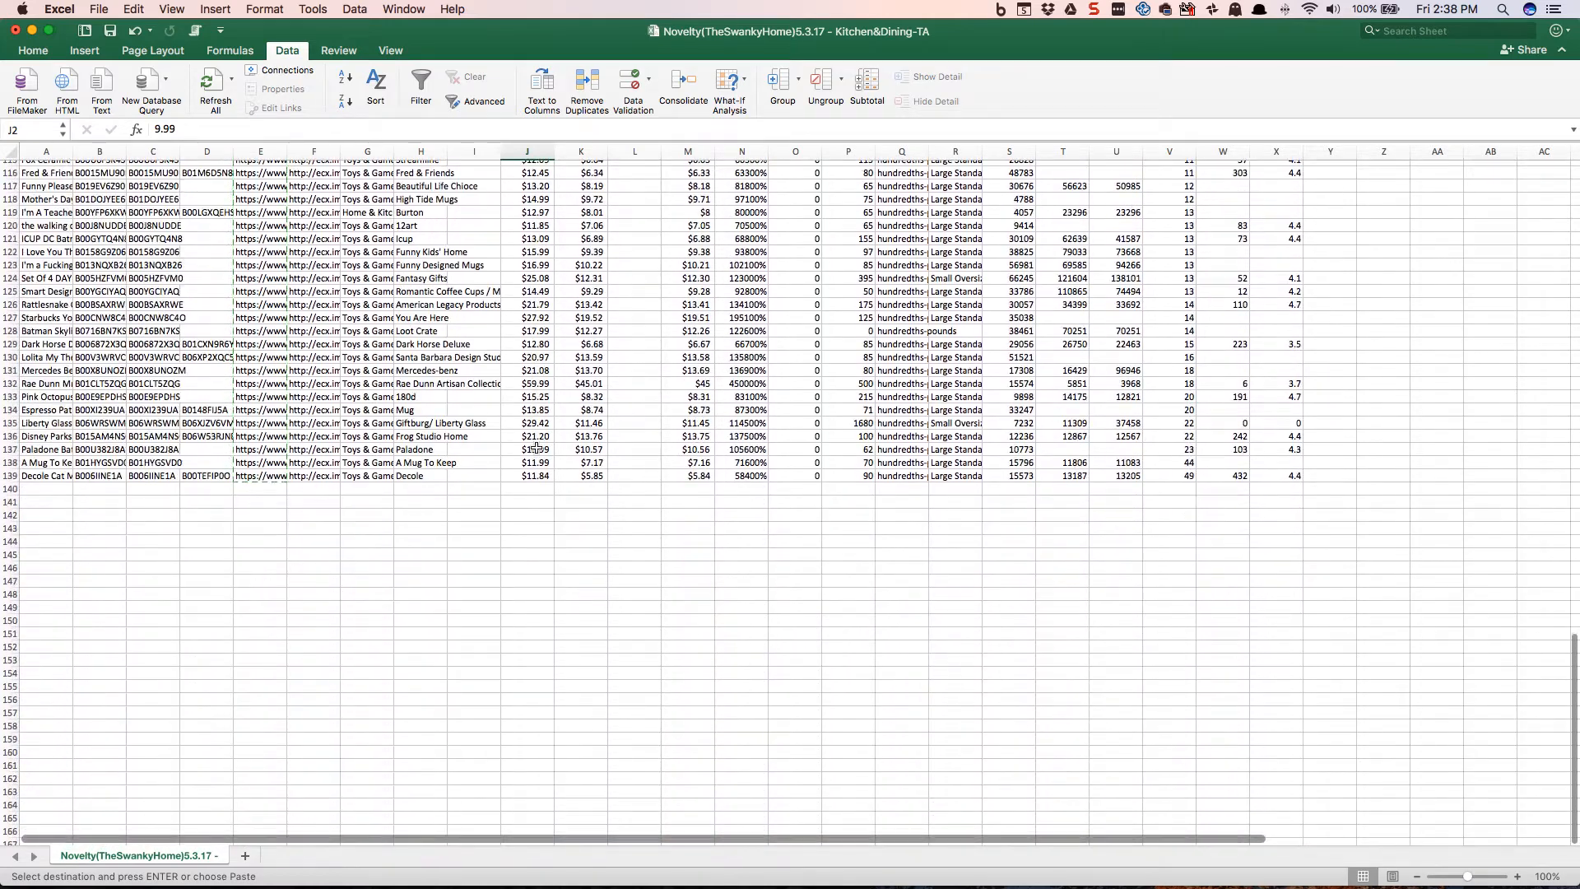
shift+click(536, 474)
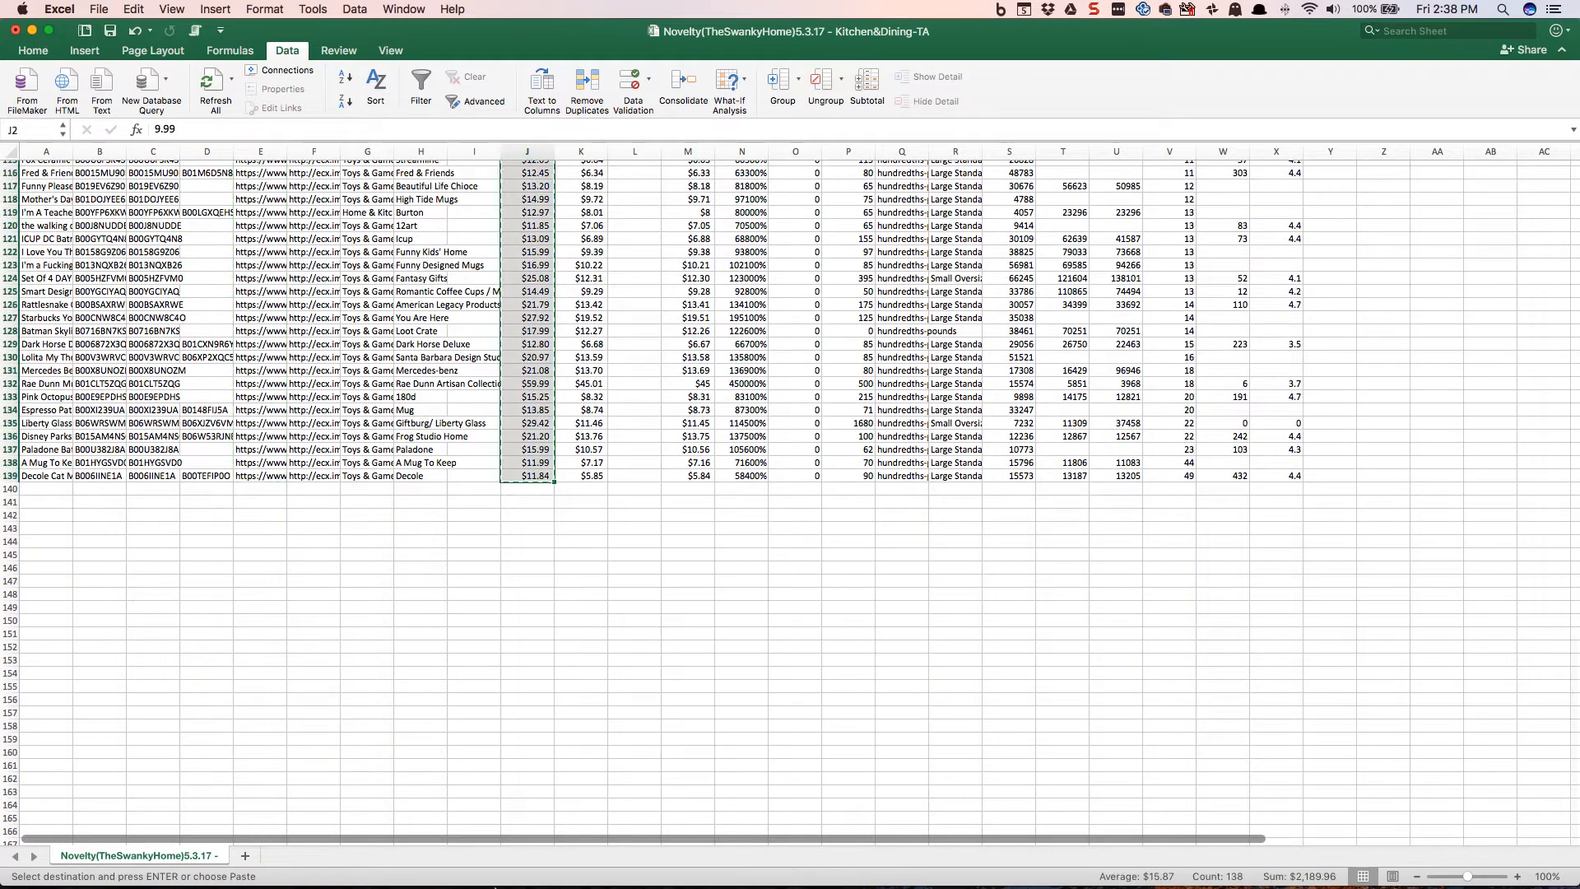
- Switch to the contact sheet in Chrome, paste the prices into FBA Low Price starting at G2, and select H2 under Category
click(430, 855)
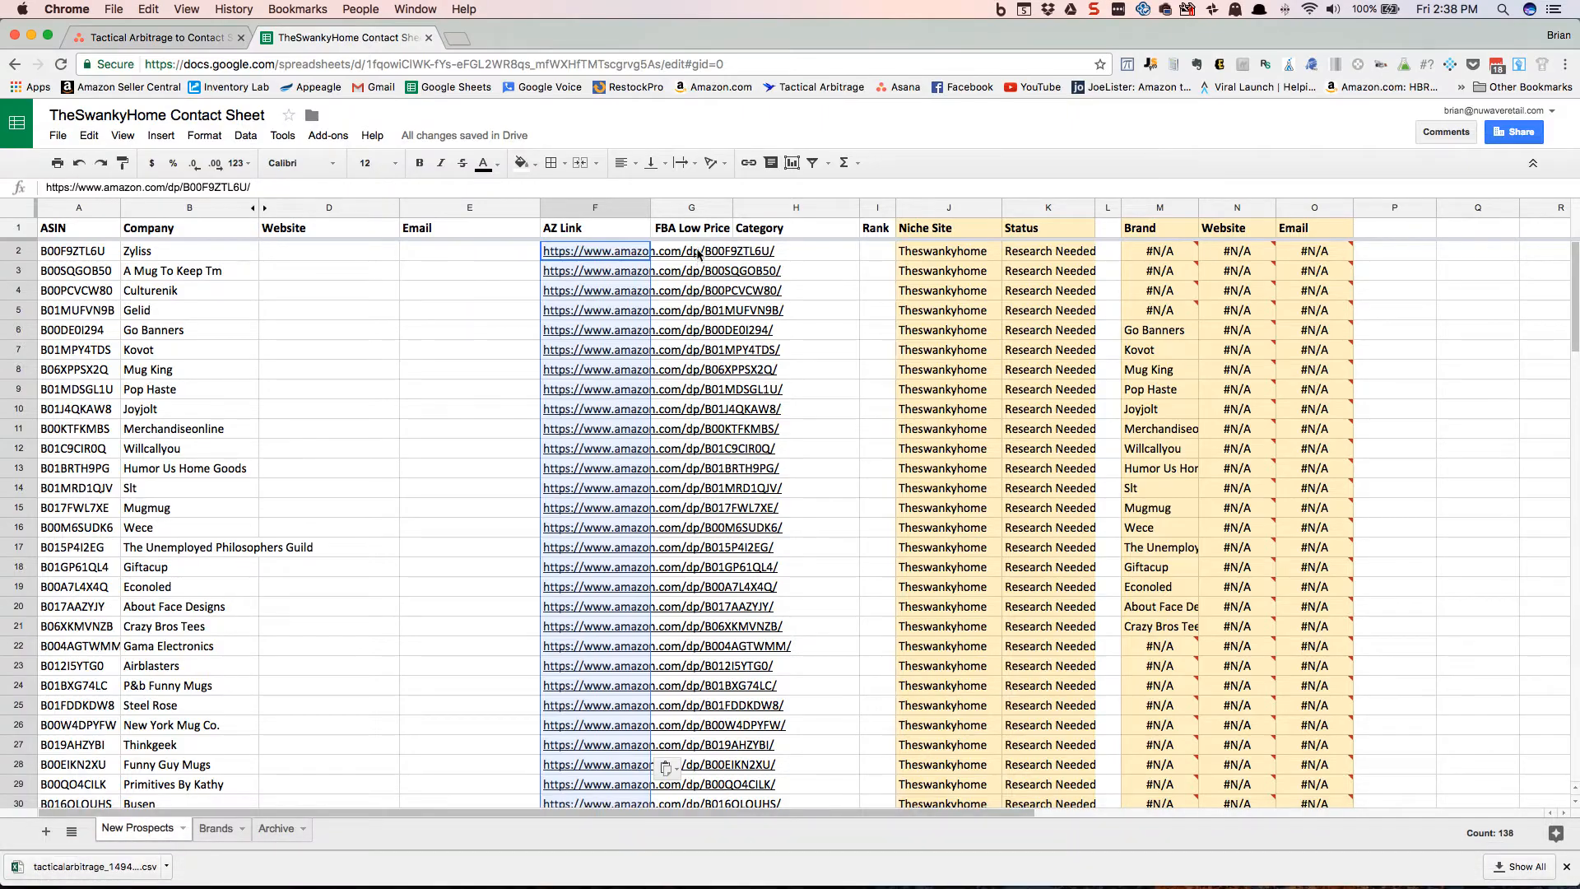
key(Right)
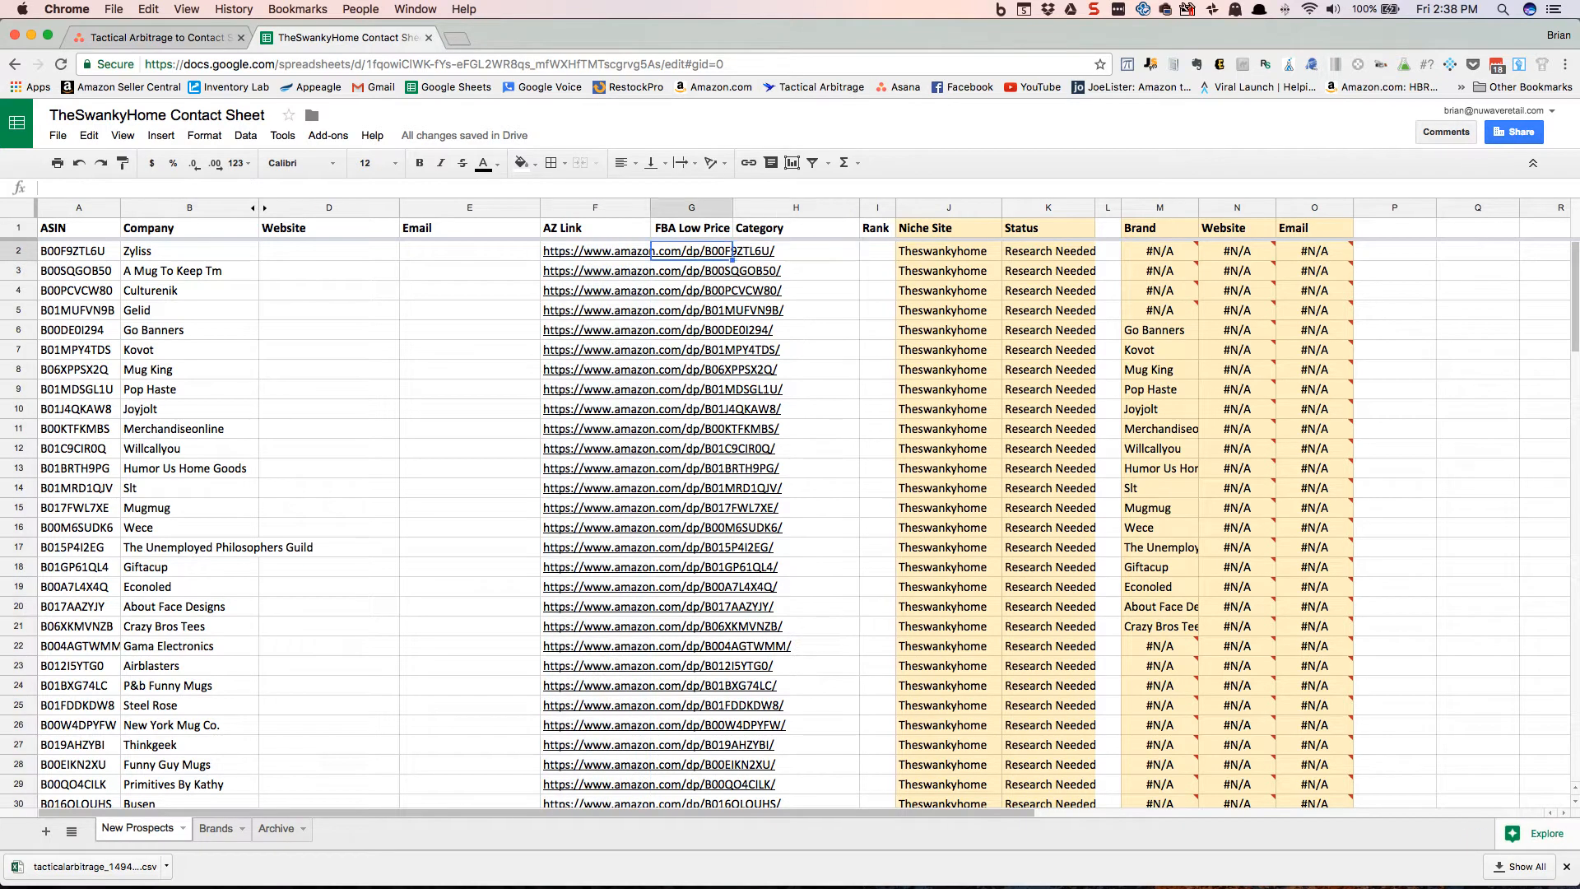
key(super+v)
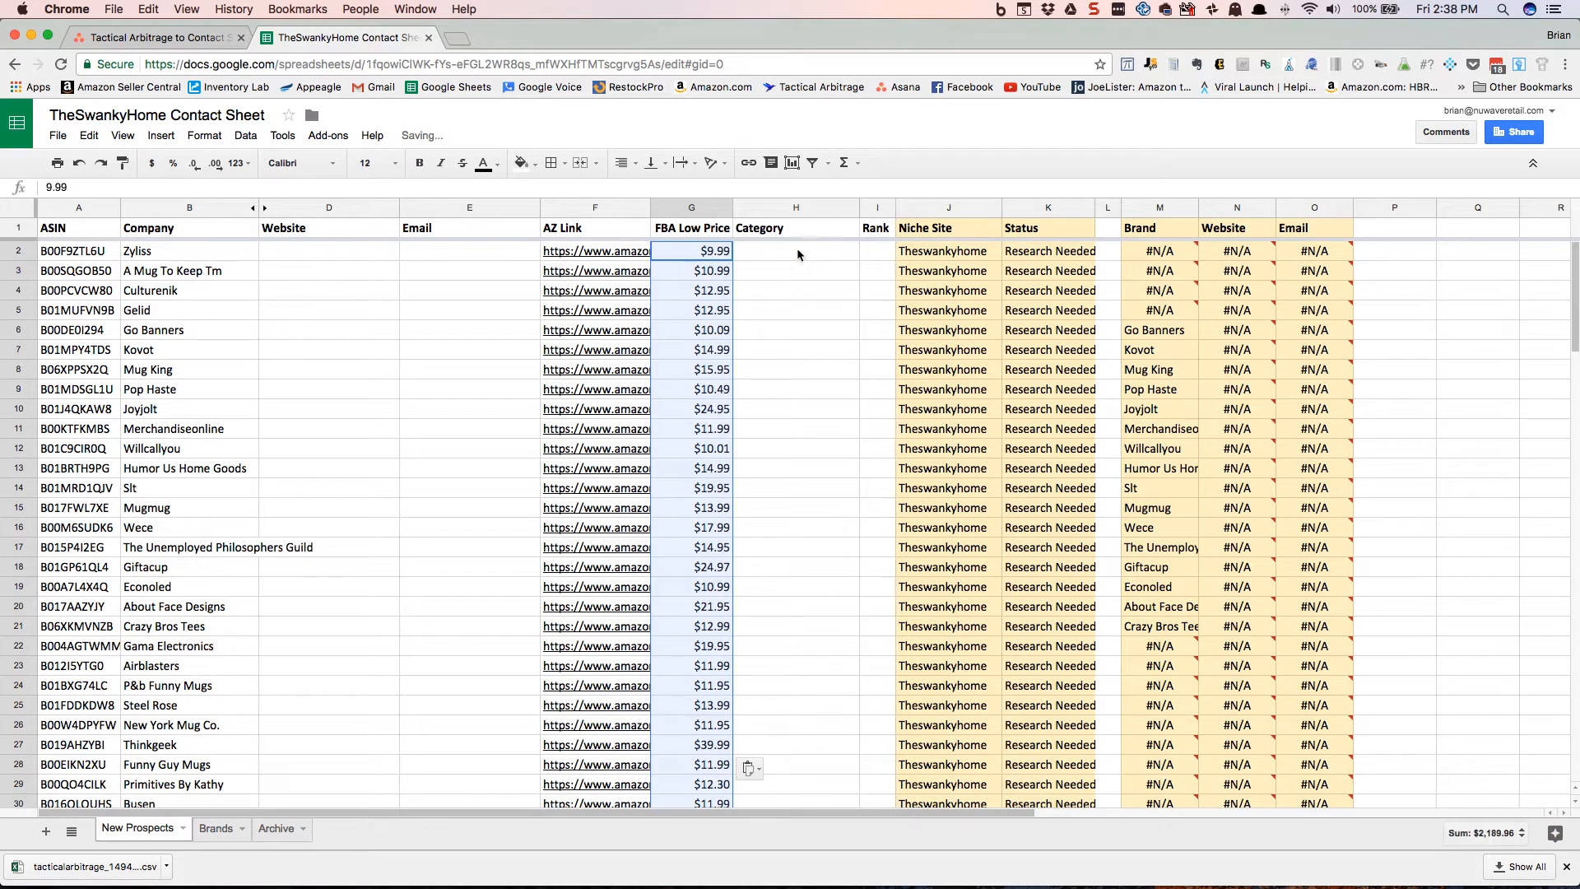
click(797, 248)
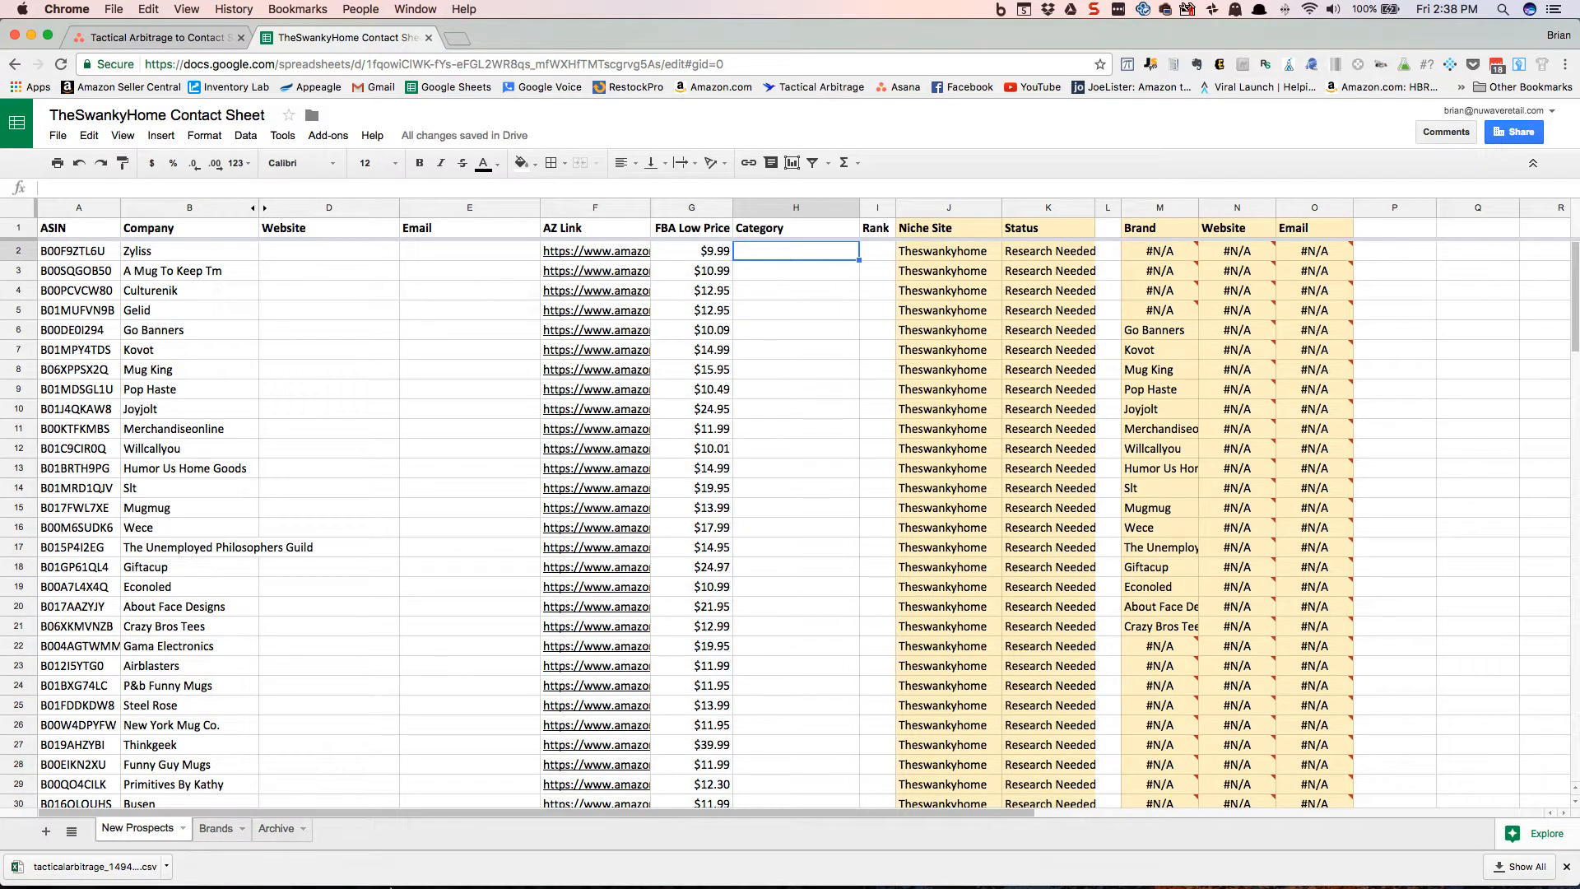
- Switch to Excel and look through the product rows and columns, examining the brand entries around rows 92 to 95
click(958, 856)
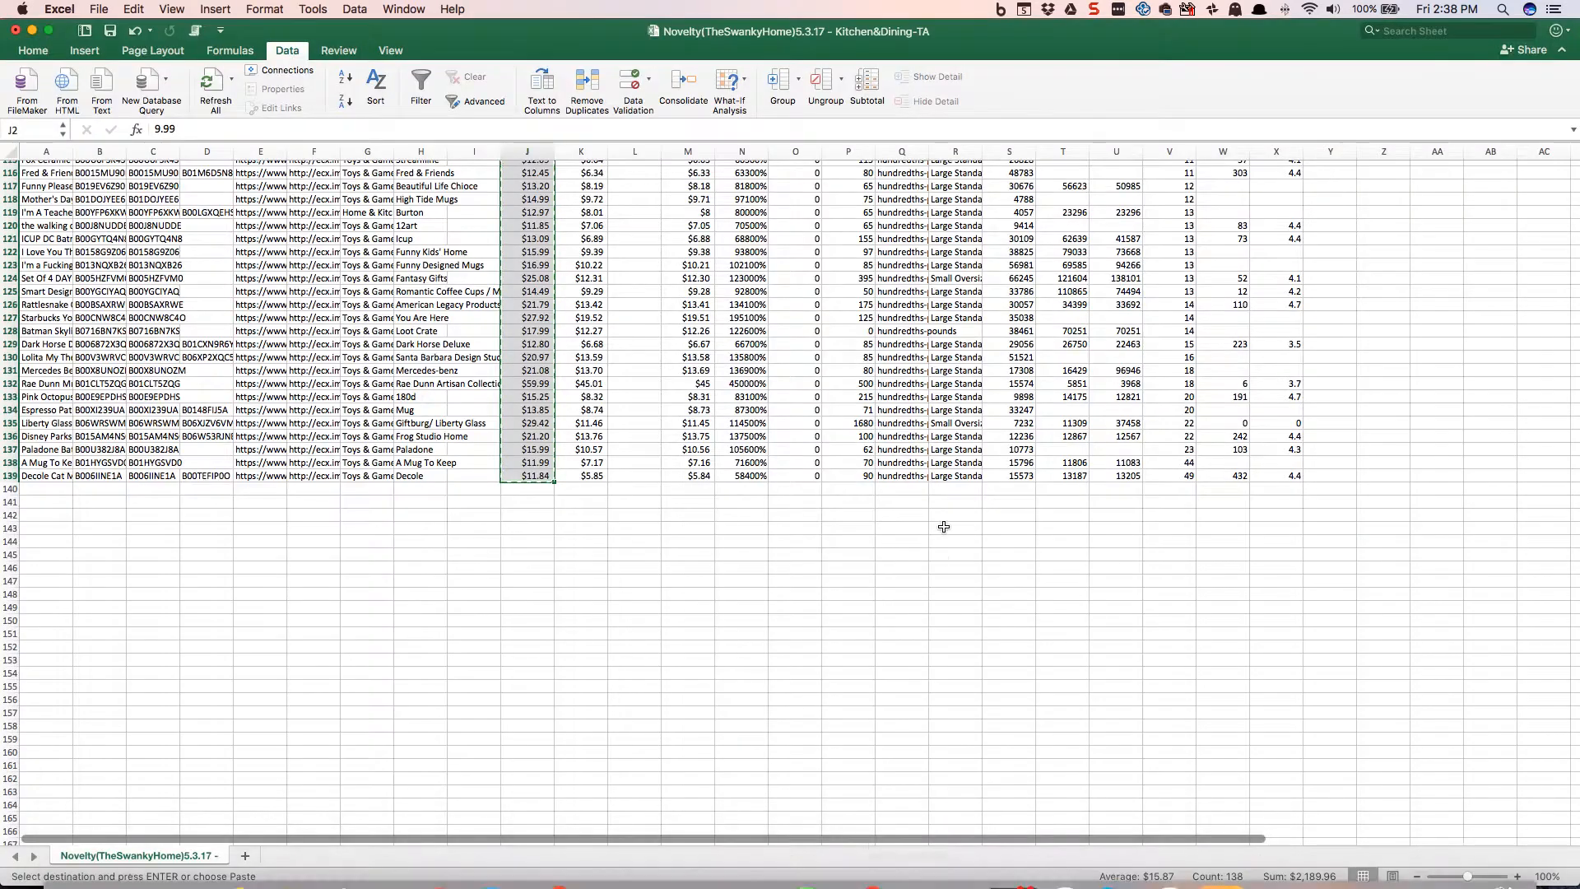
click(922, 477)
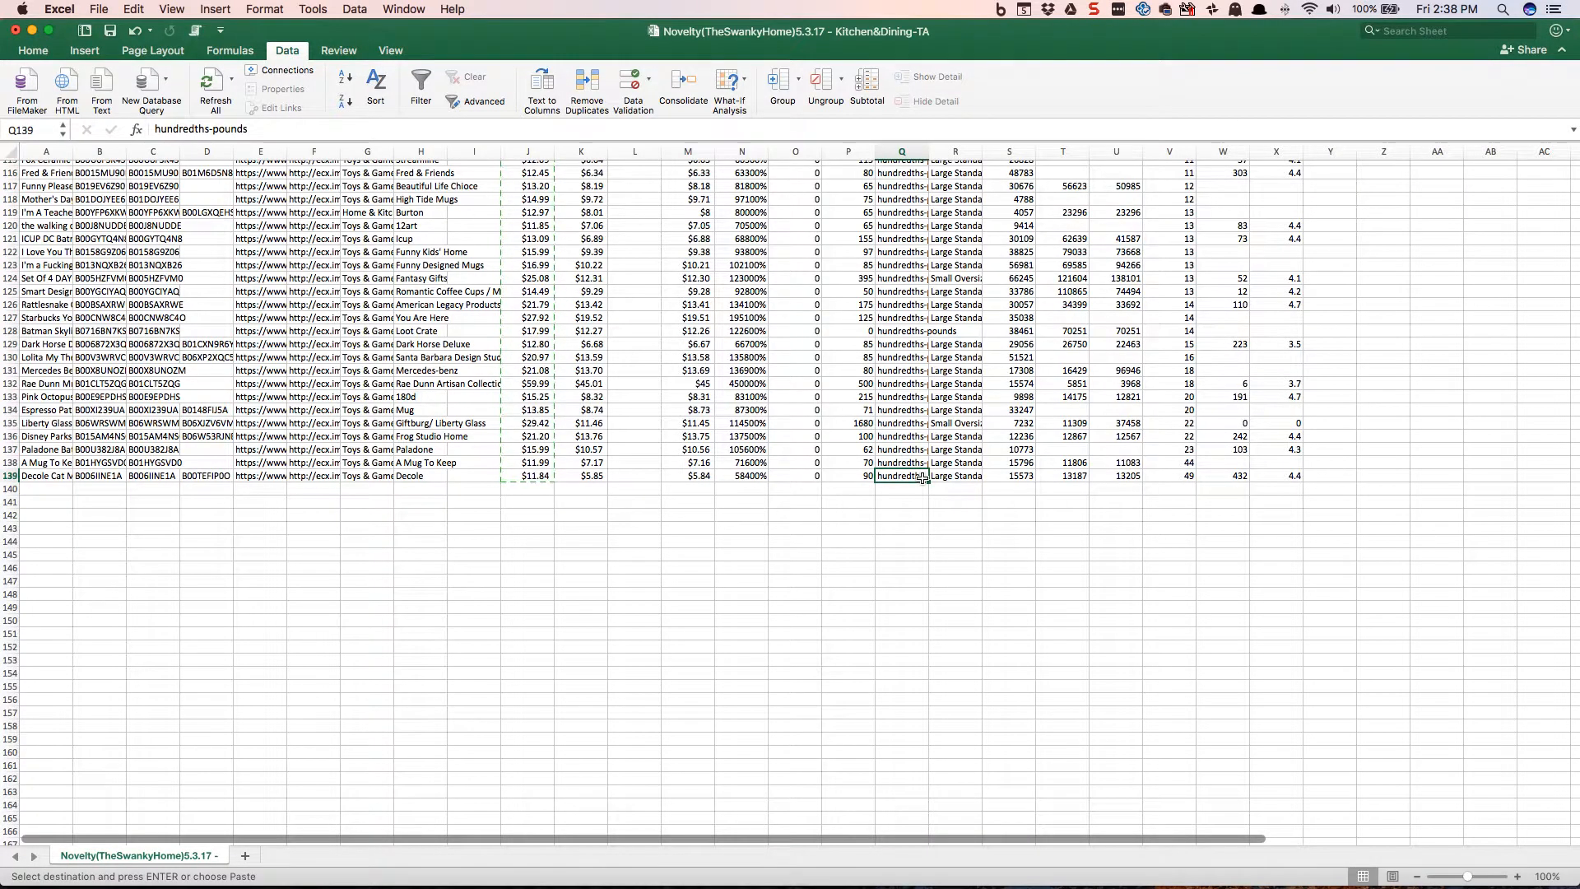
key(super+Up)
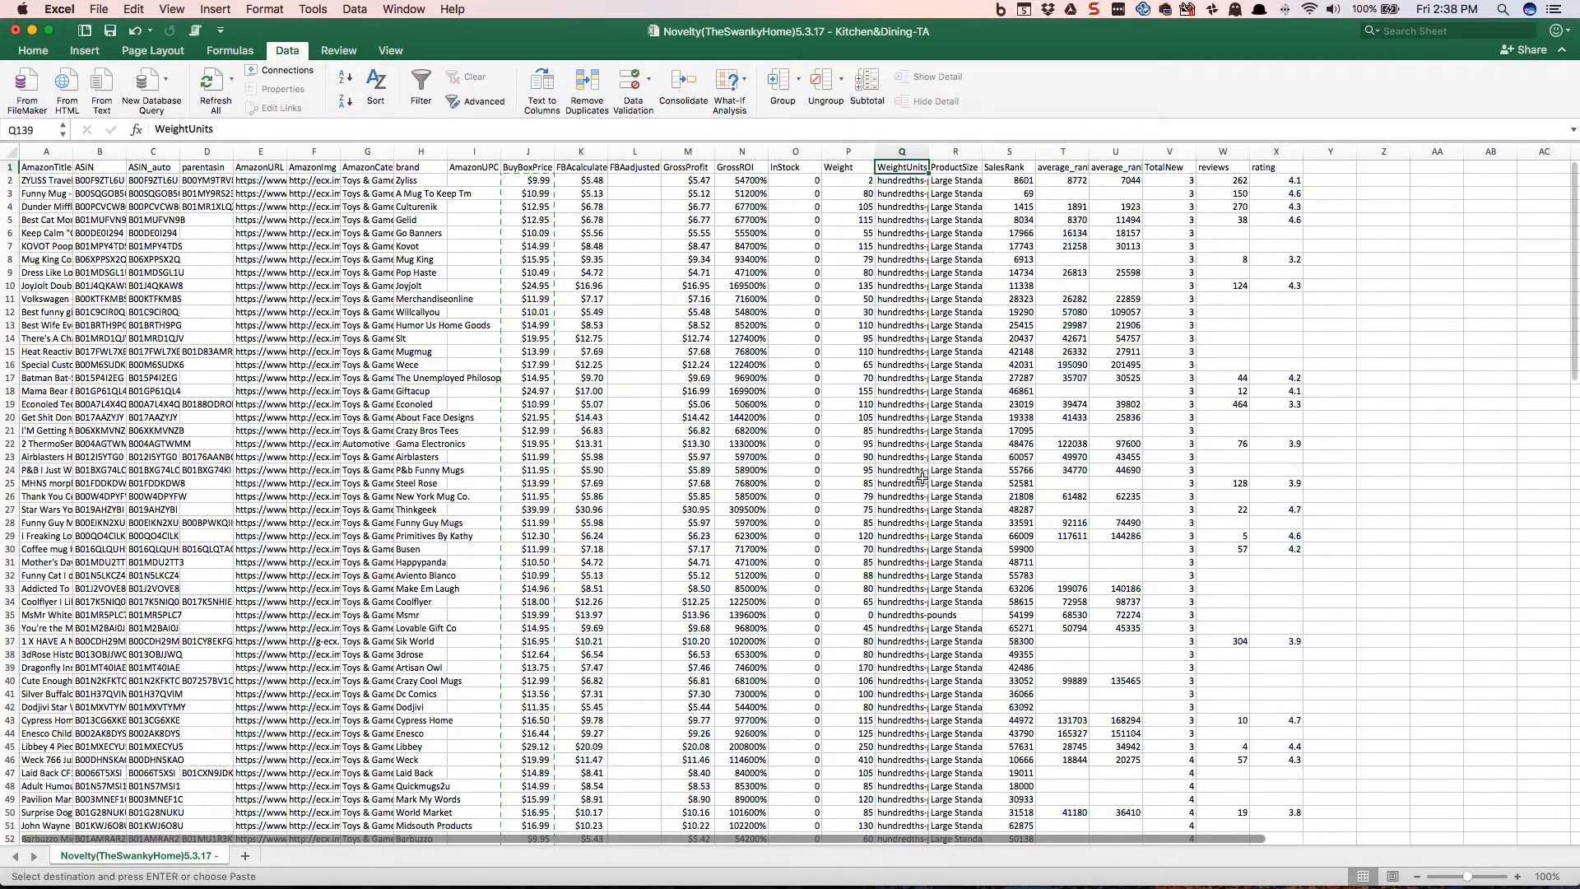
key(Down)
key(super+Down)
key(Up)
key(Left)
key(Left)
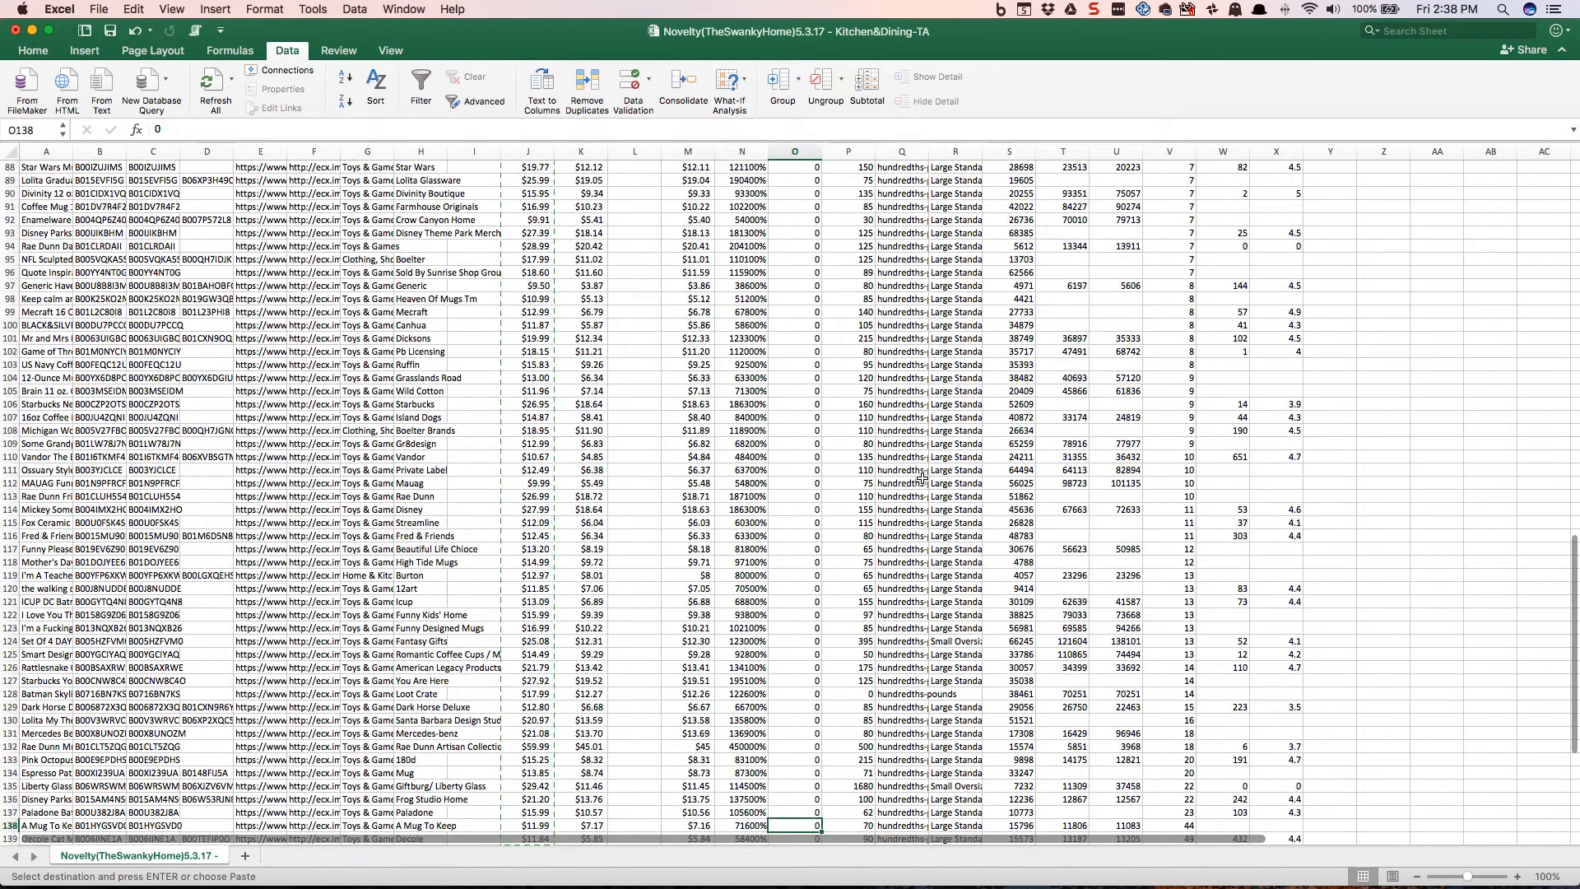
key(Up)
key(Left)
key(Left)
key(Left)
key(Left)
key(Left)
key(Left)
key(Left)
key(Up)
key(Up)
key(Up)
key(Up)
key(Up)
key(Up)
key(Up)
key(Up)
key(Up)
key(Up)
key(Up)
key(Up)
key(Up)
key(Up)
key(Up)
key(Up)
key(Up)
key(Up)
key(Up)
key(Up)
key(Up)
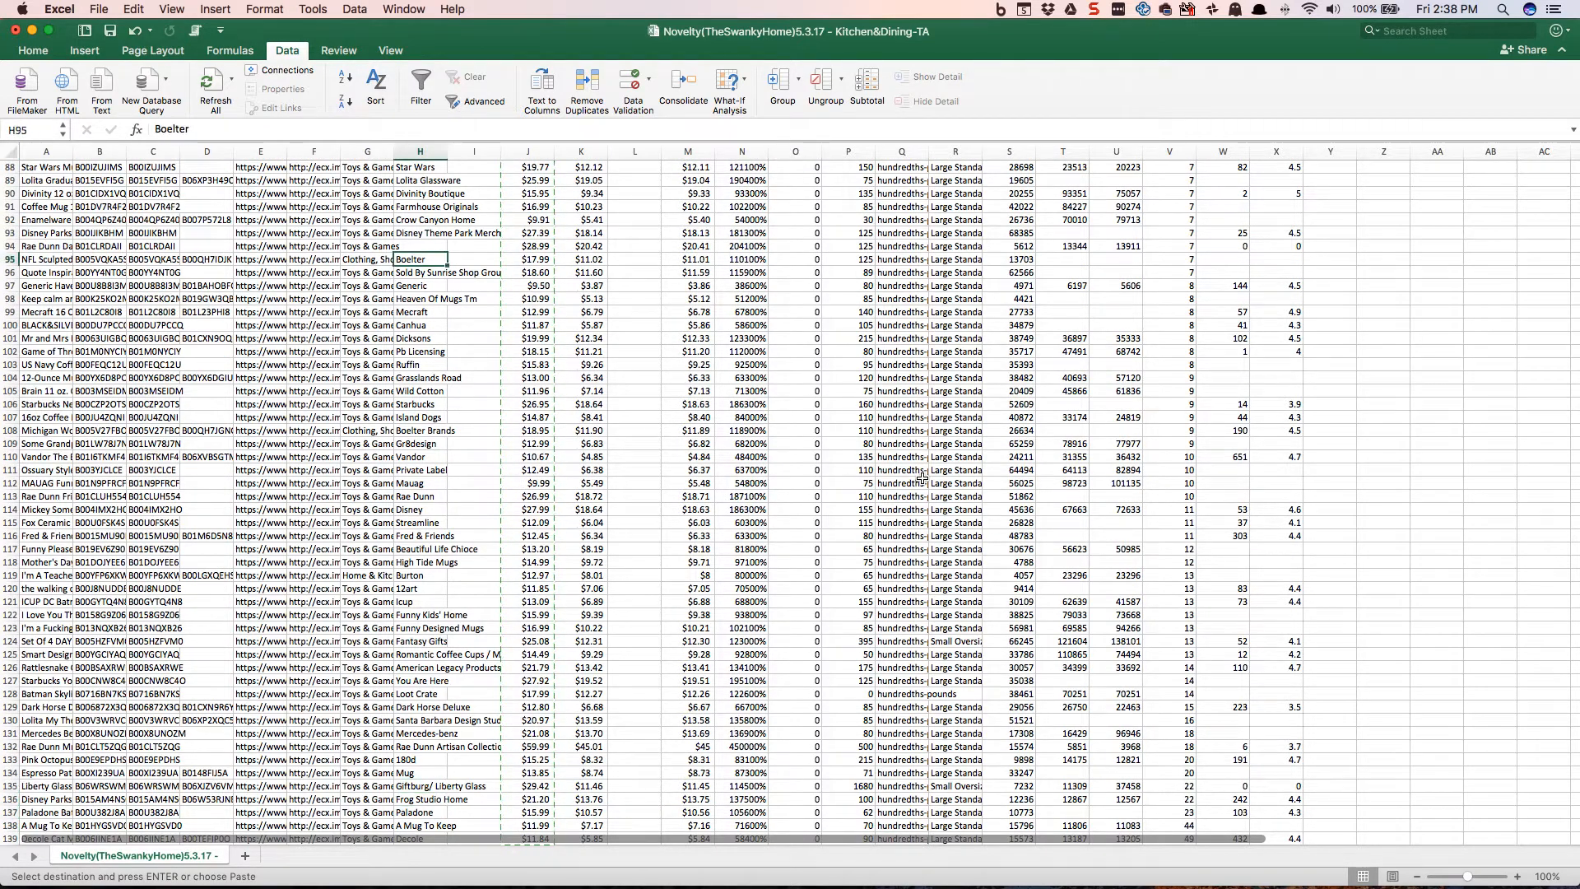
key(Up)
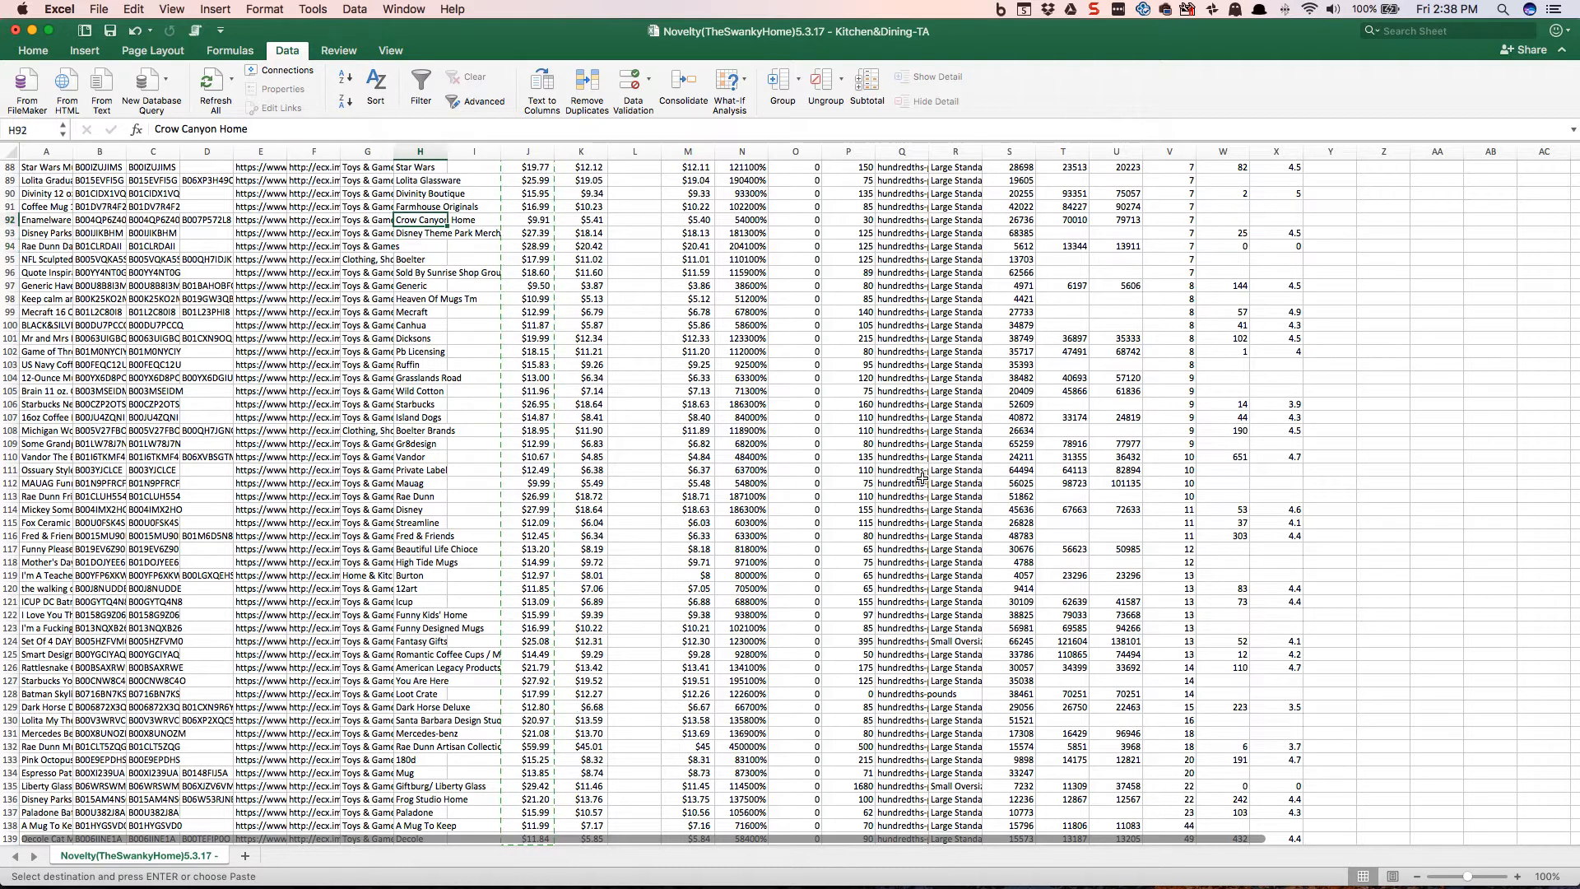
key(Right)
key(Right)
key(Right)
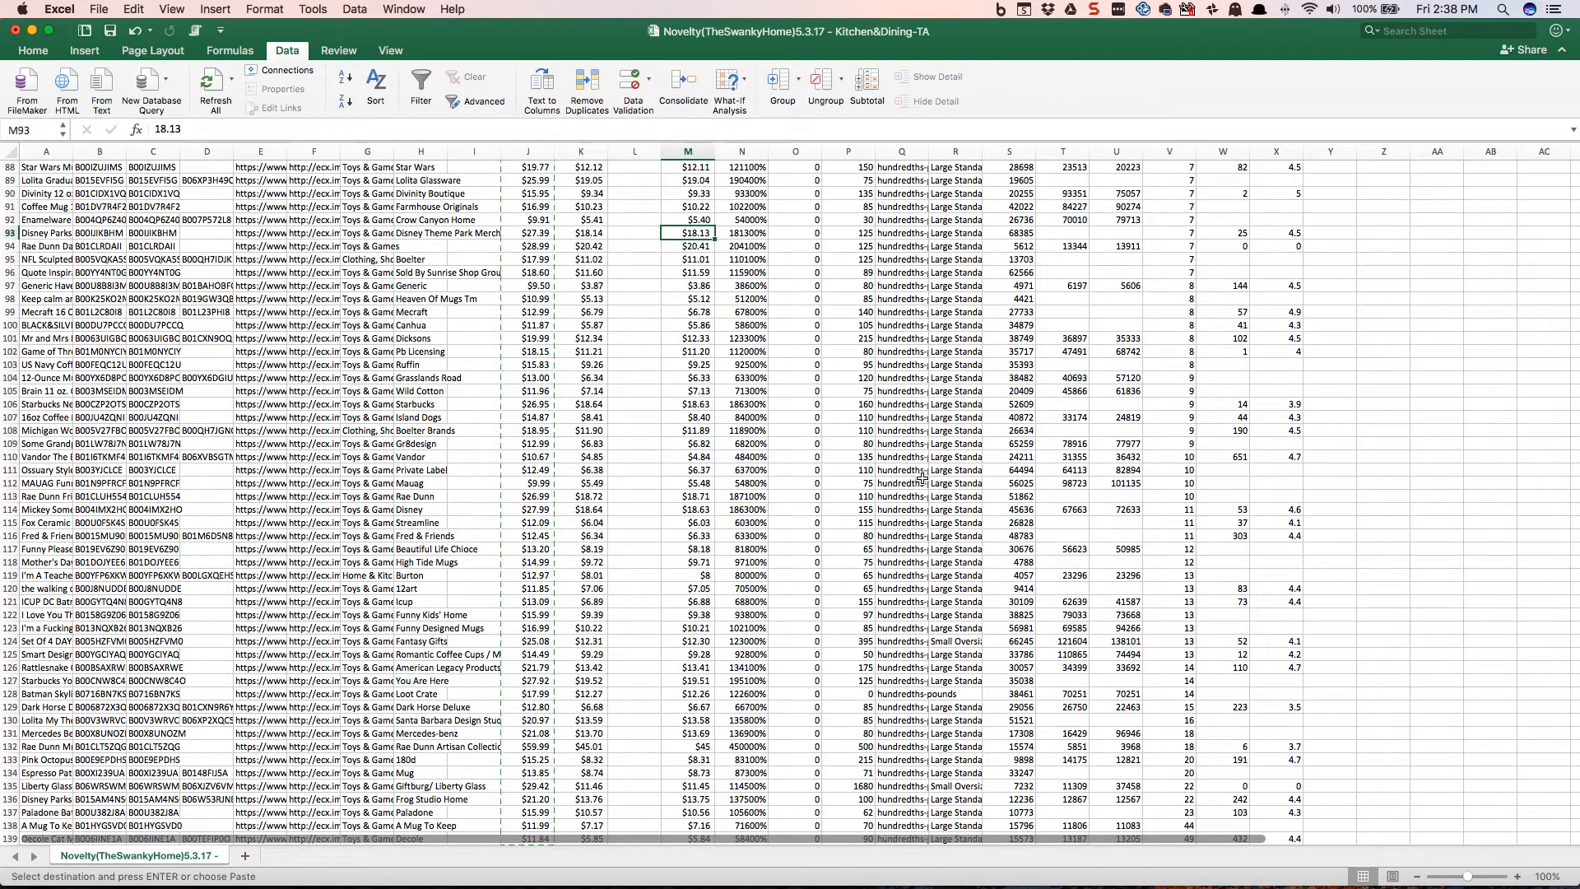
key(Left)
key(Left)
key(Up)
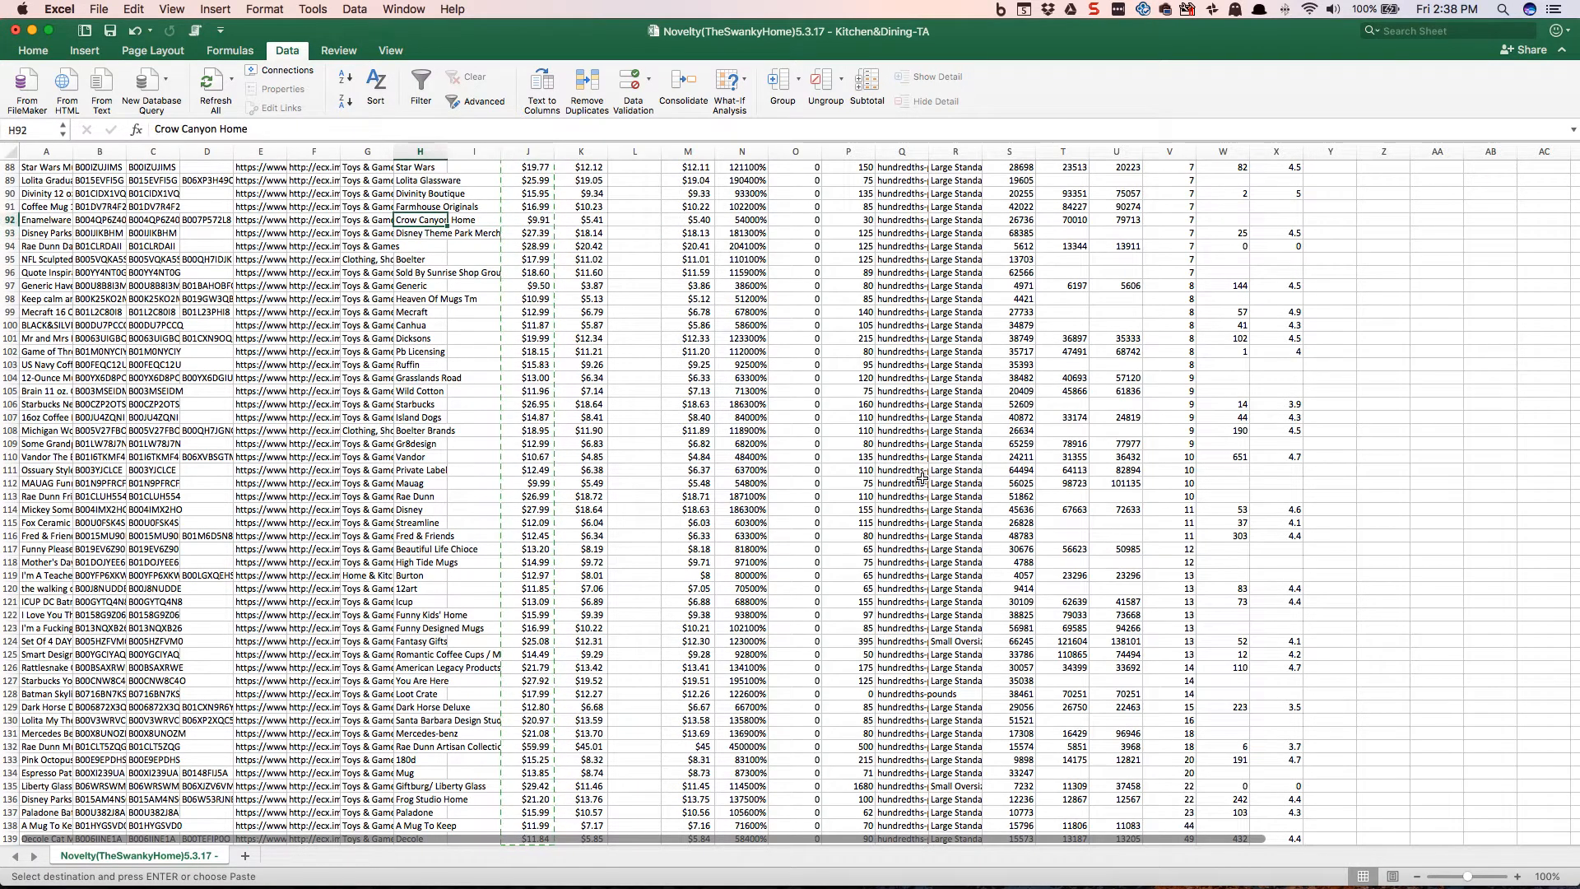
scroll(913, 469, up, 15)
key(Down)
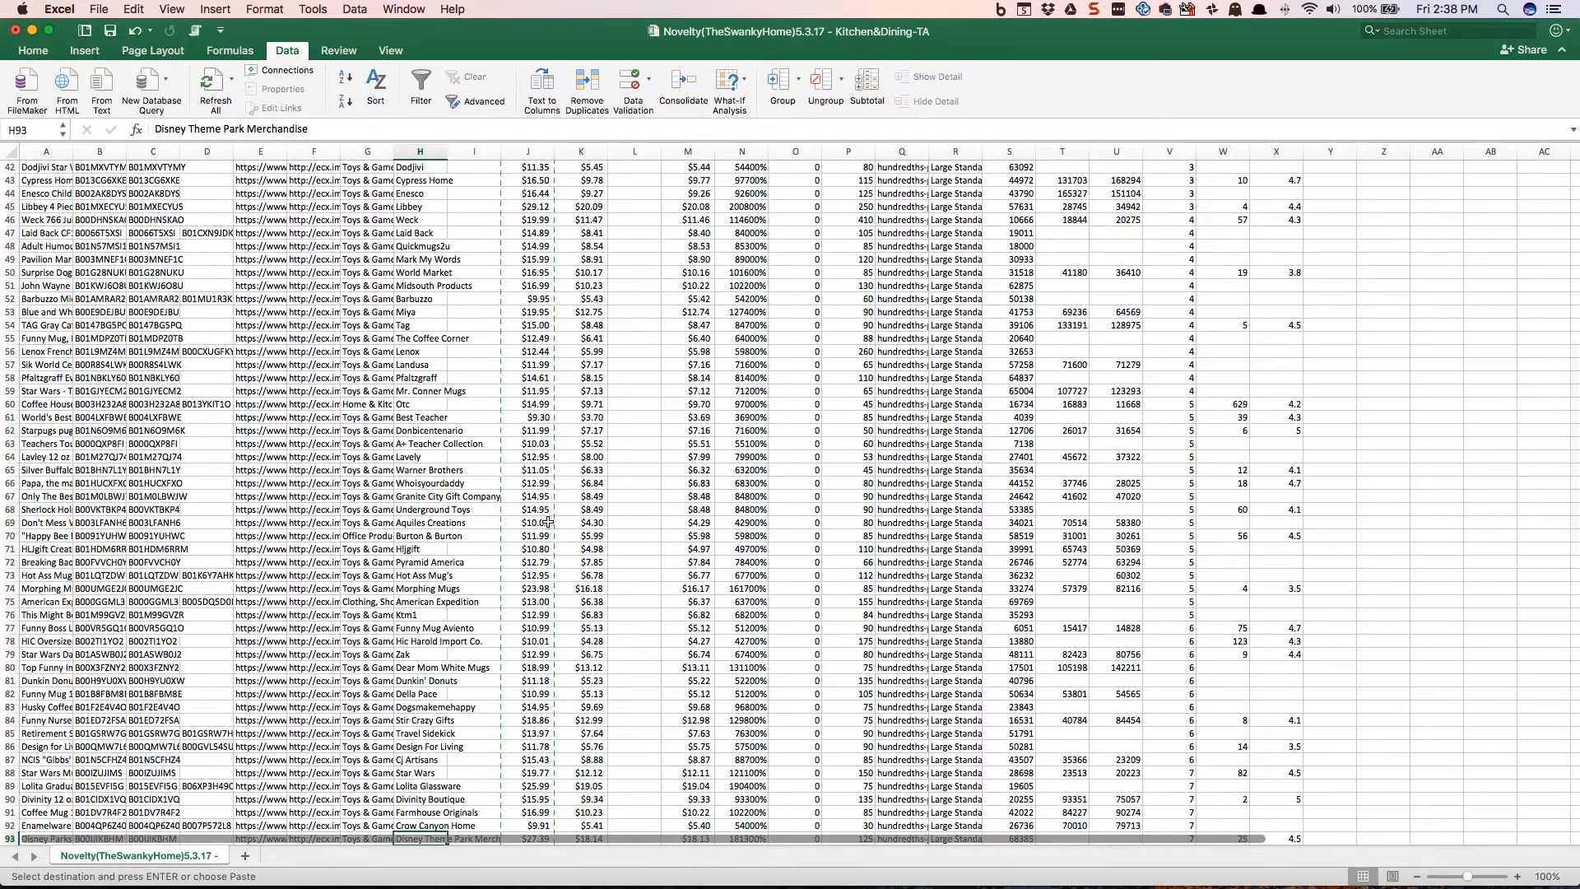
scroll(534, 519, down, 2)
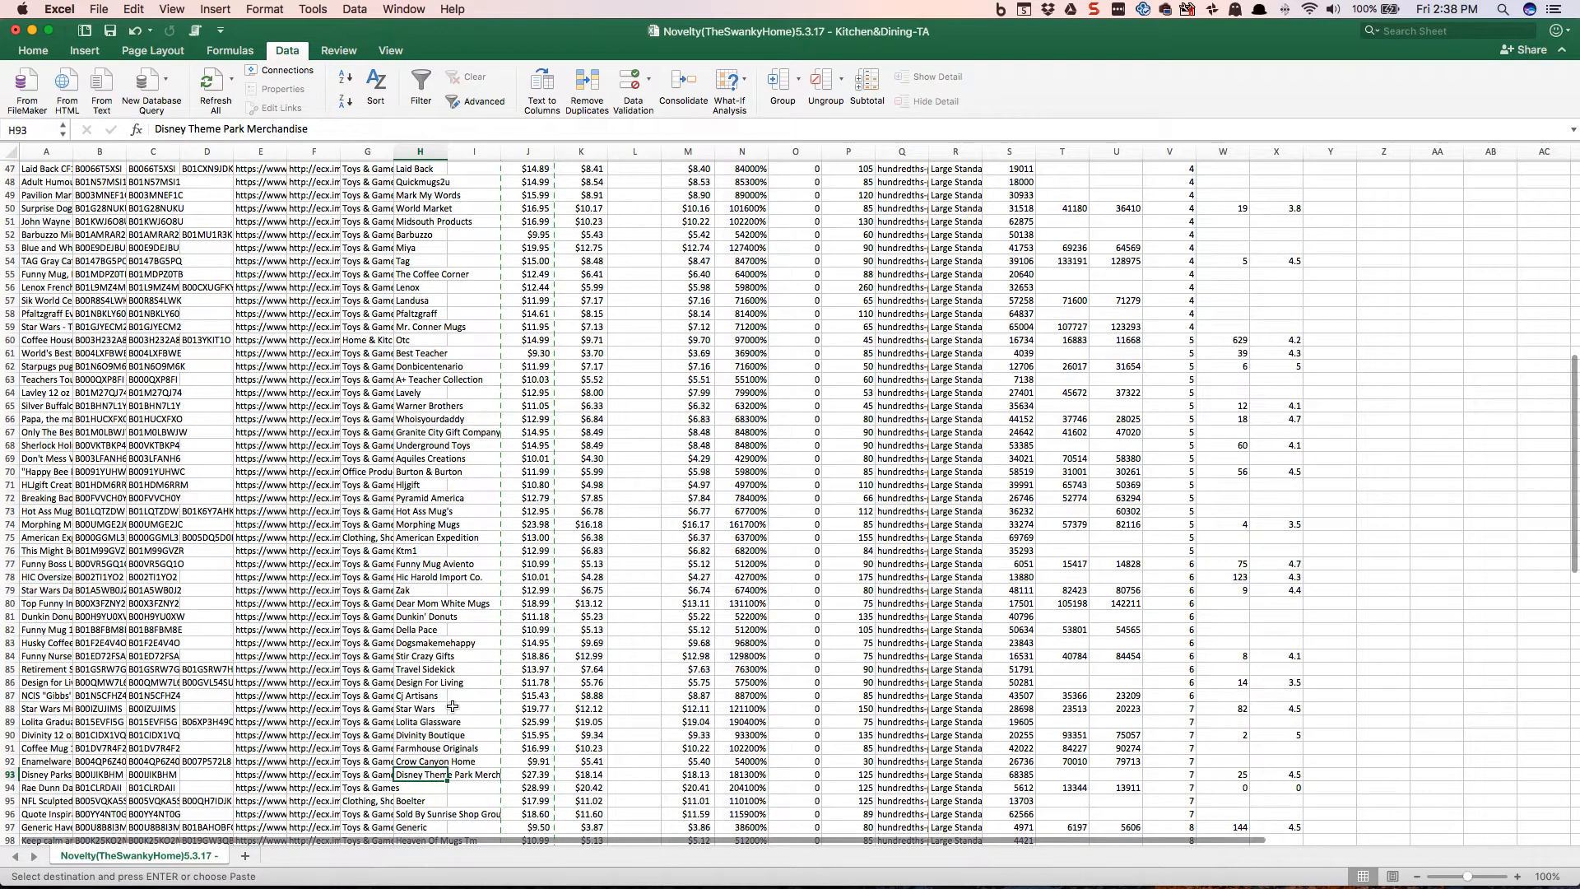
- Widen the AmazonCategory column to fit its contents and copy the category values from G2 to G139
scroll(701, 684, up, 15)
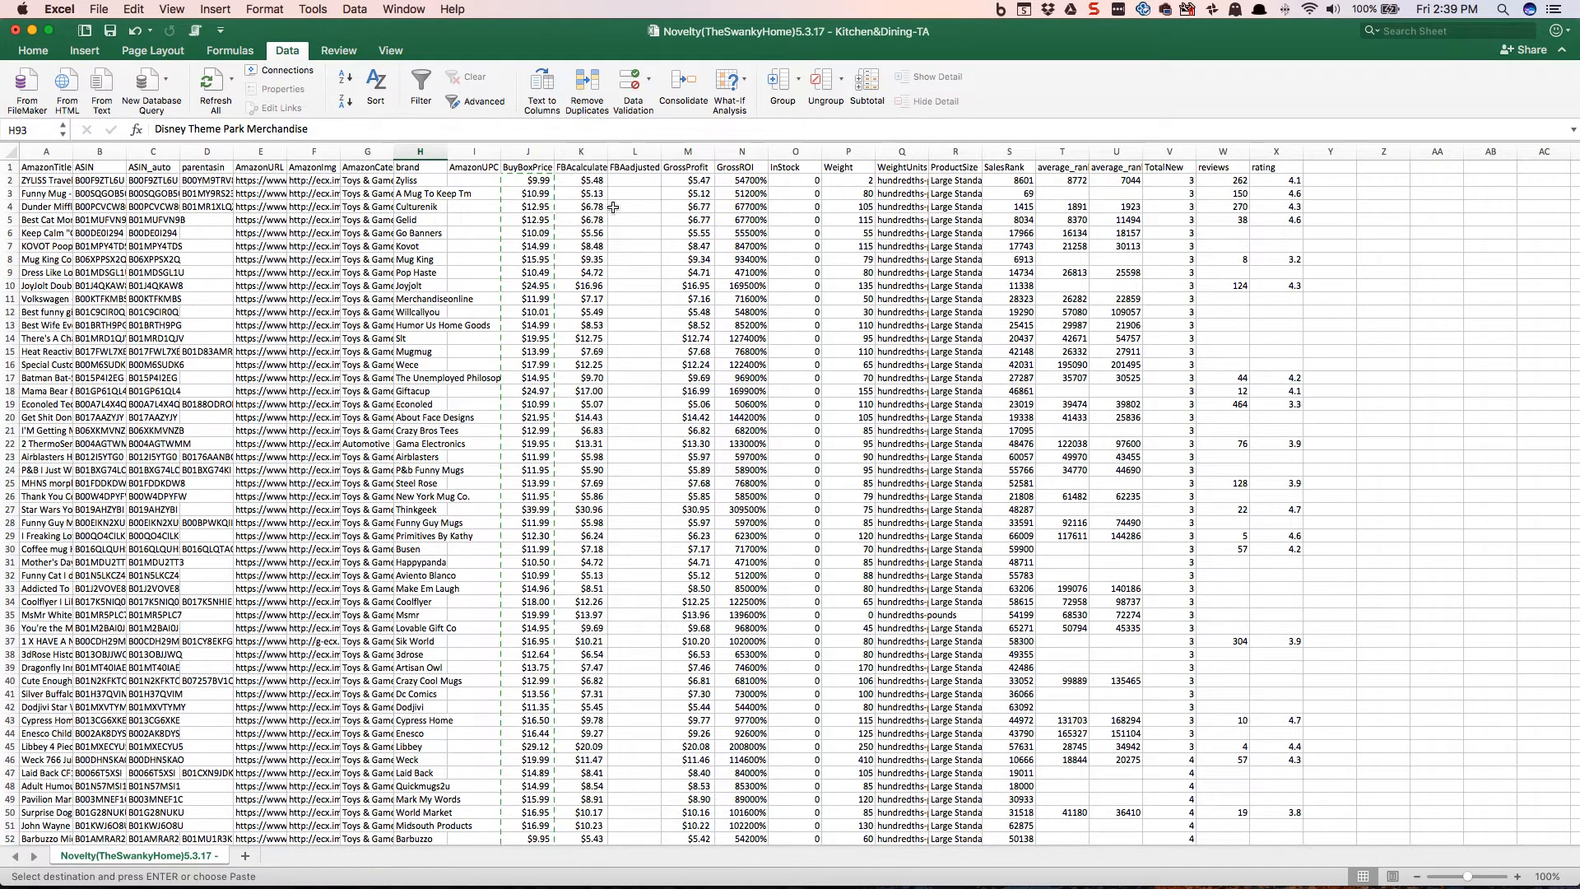
scroll(1013, 272, down, 4)
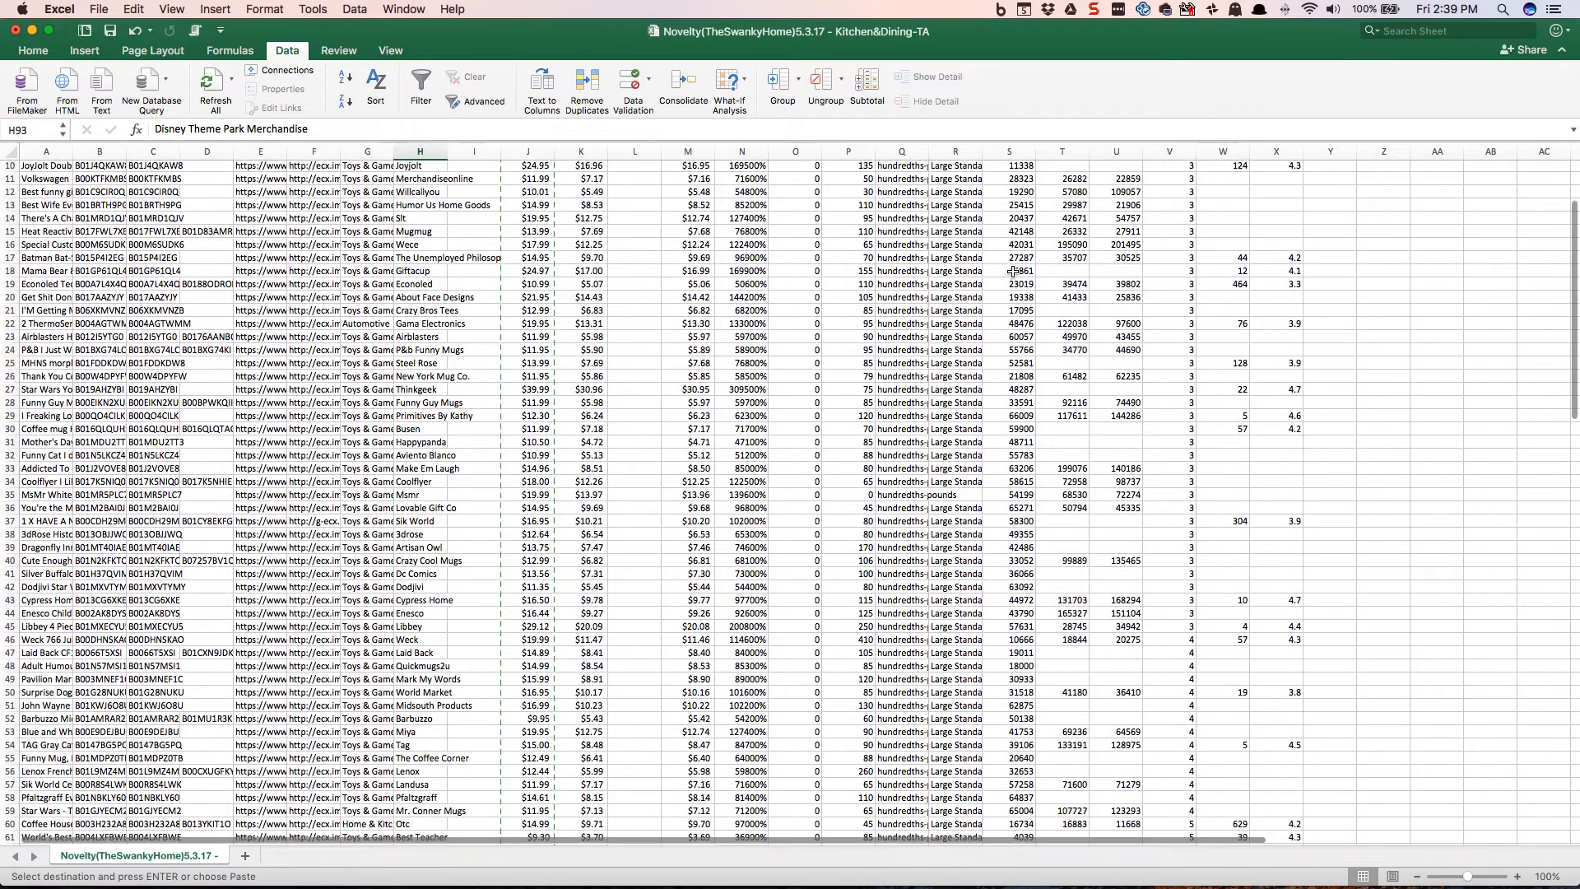
scroll(1012, 272, up, 4)
click(376, 181)
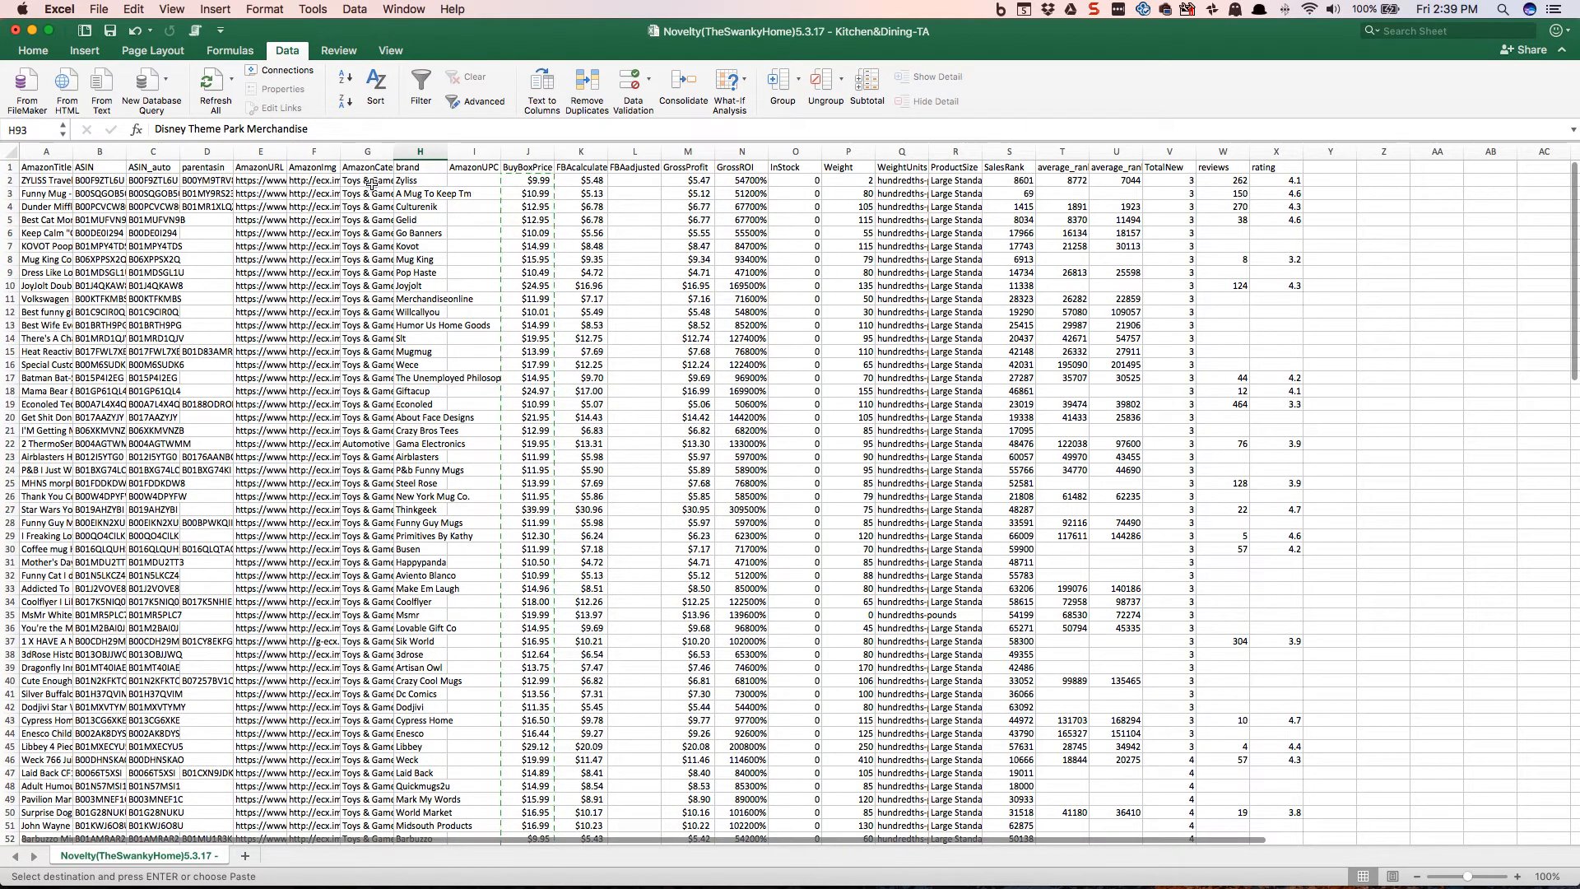
double_click(393, 158)
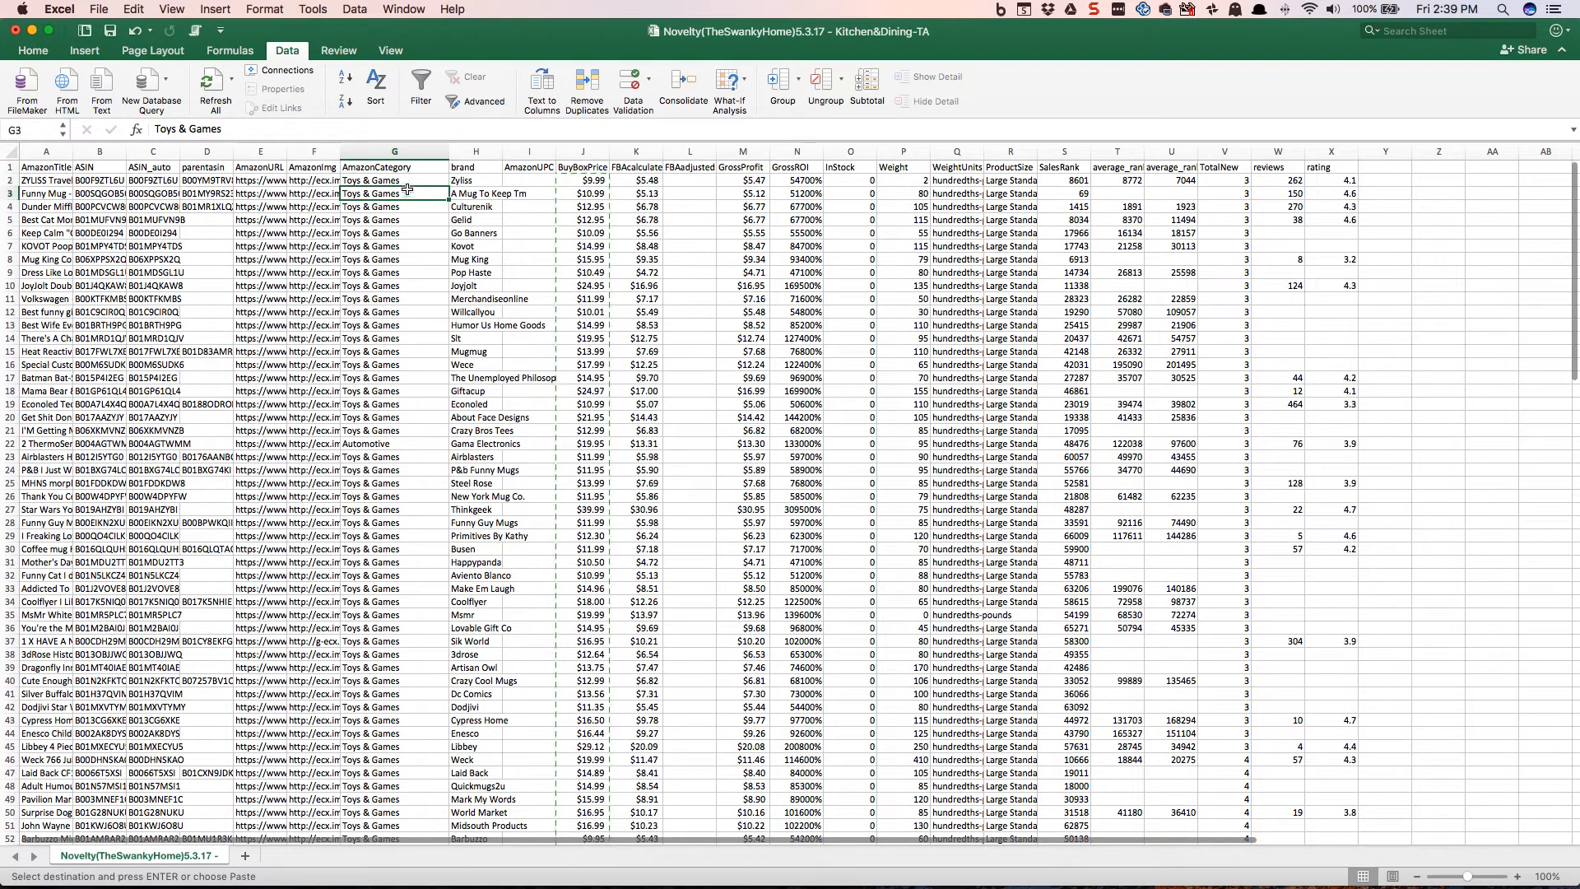
key(super+shift+Down)
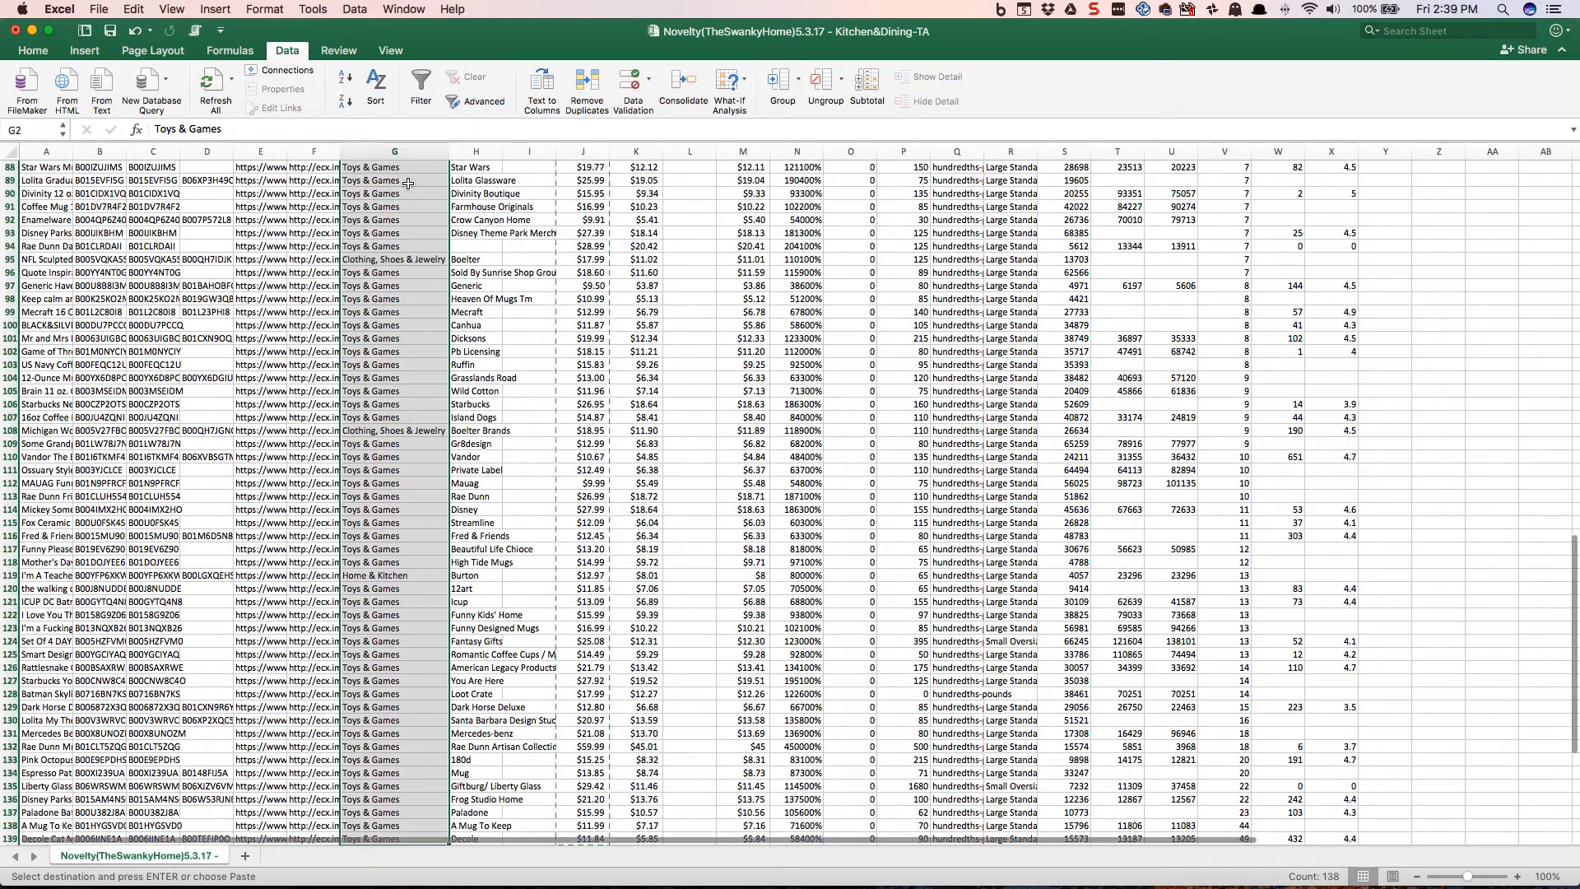
key(super+c)
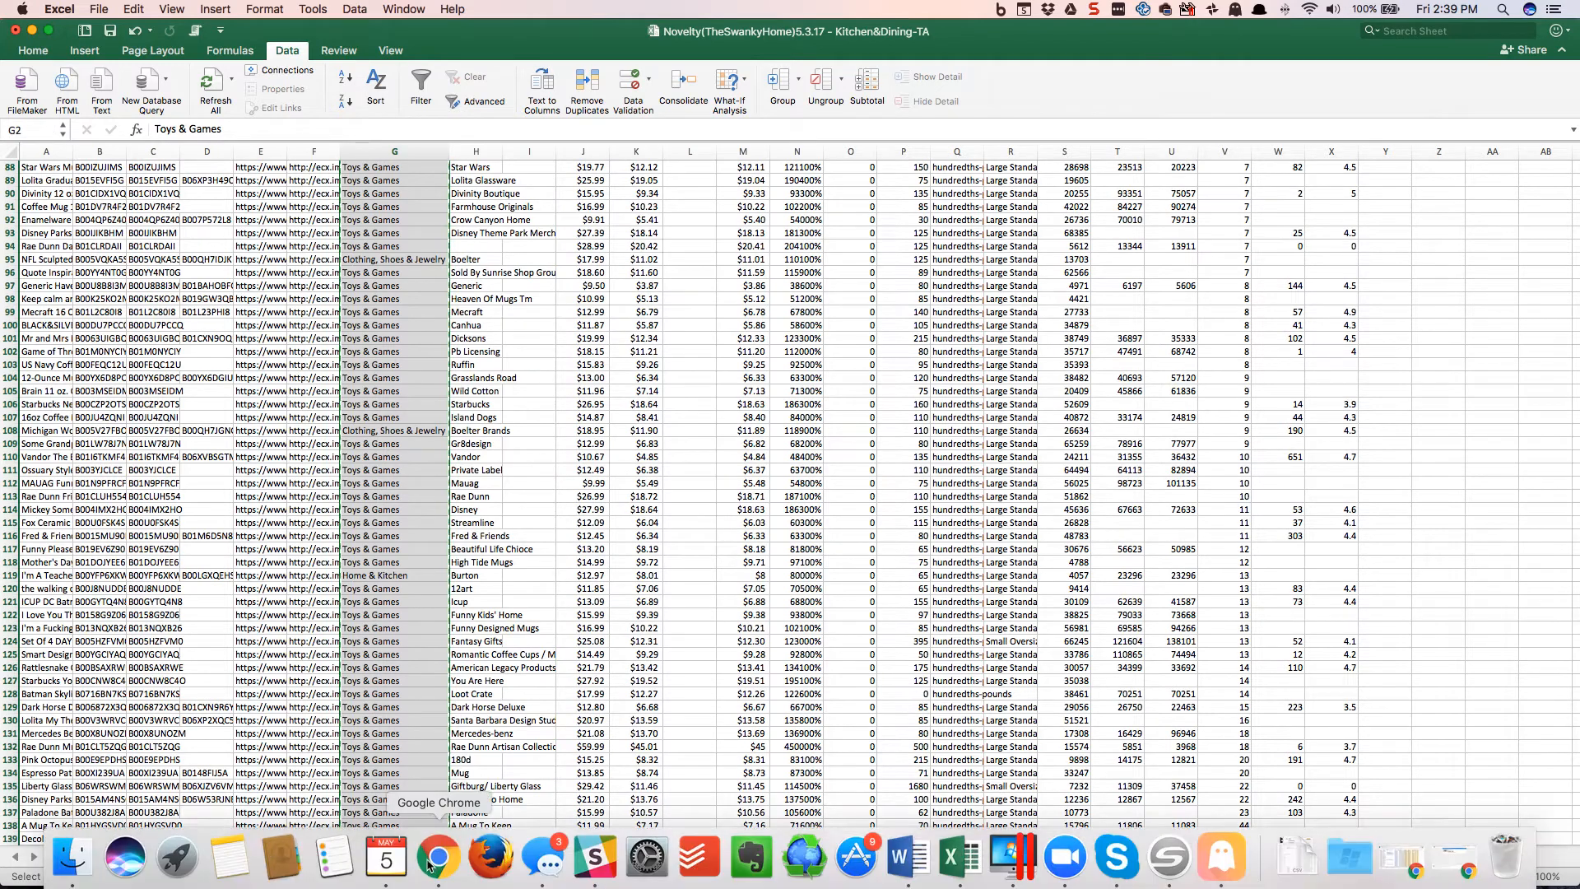
- Switch to the contact sheet in Chrome, paste the categories into Category starting at H2, and select I2 under Rank
click(438, 874)
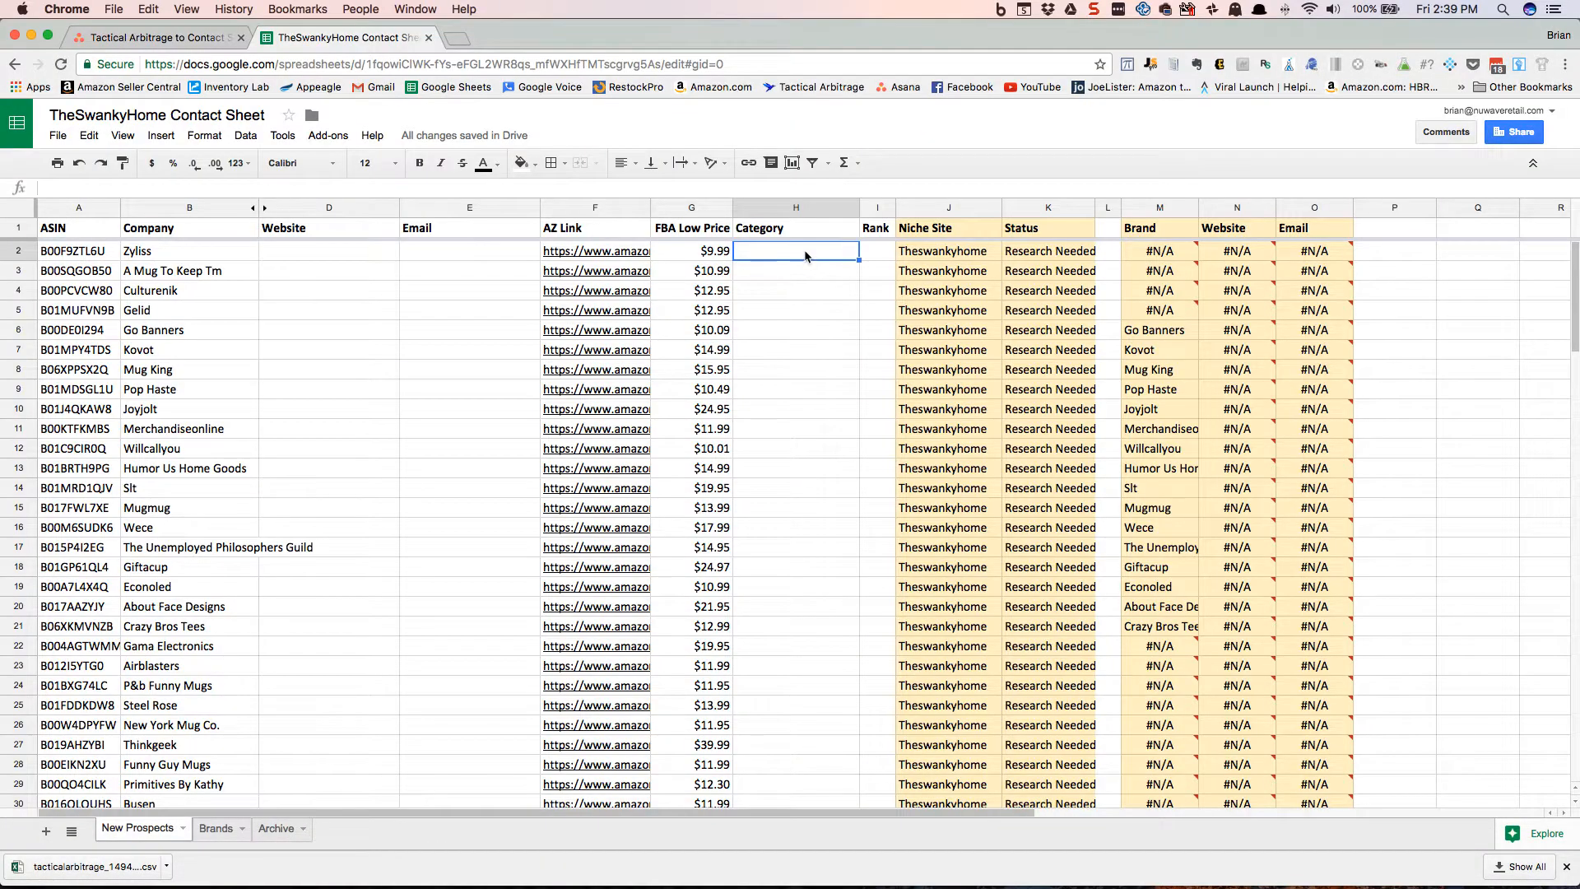
key(super+v)
key(Right)
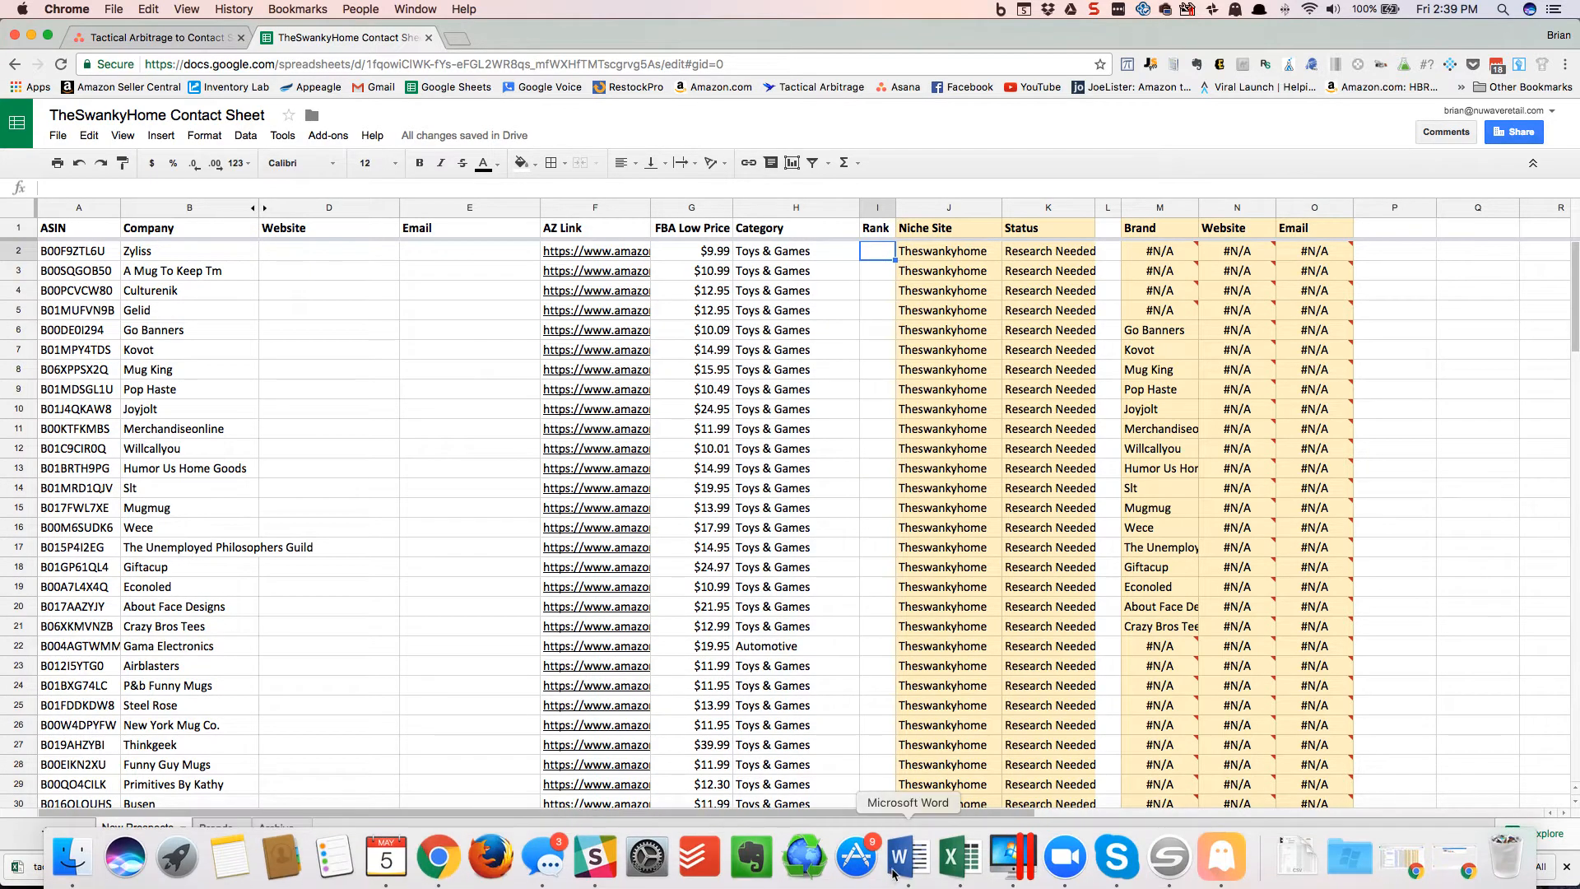
- Switch to Excel and copy all SalesRank values from S2 to S139, leaving out the header
click(895, 873)
scroll(716, 727, up, 20)
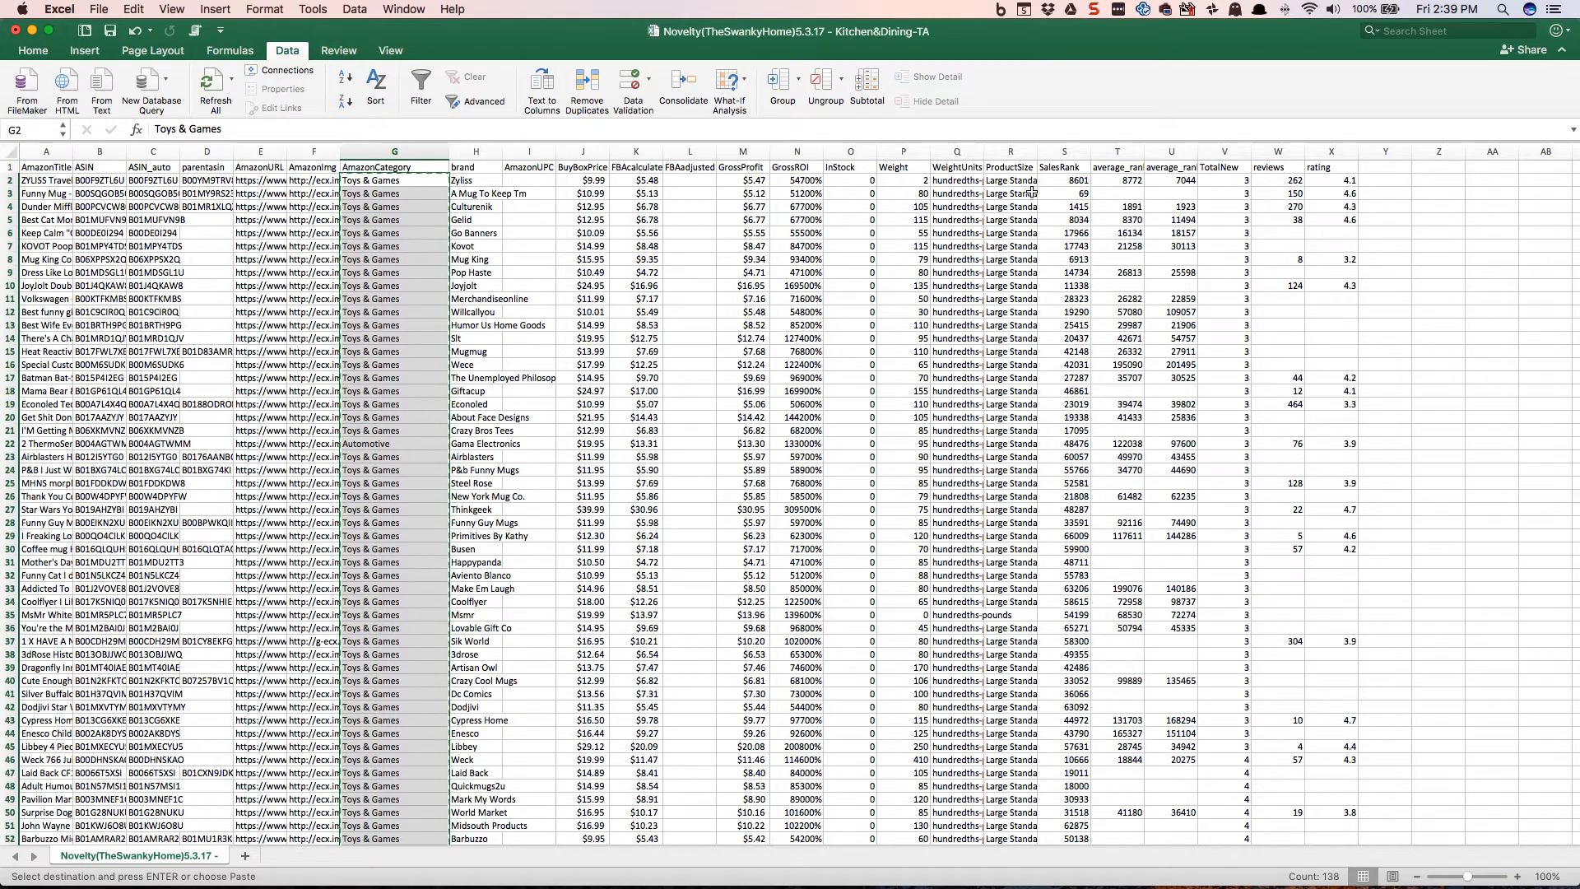
click(1073, 170)
click(1077, 180)
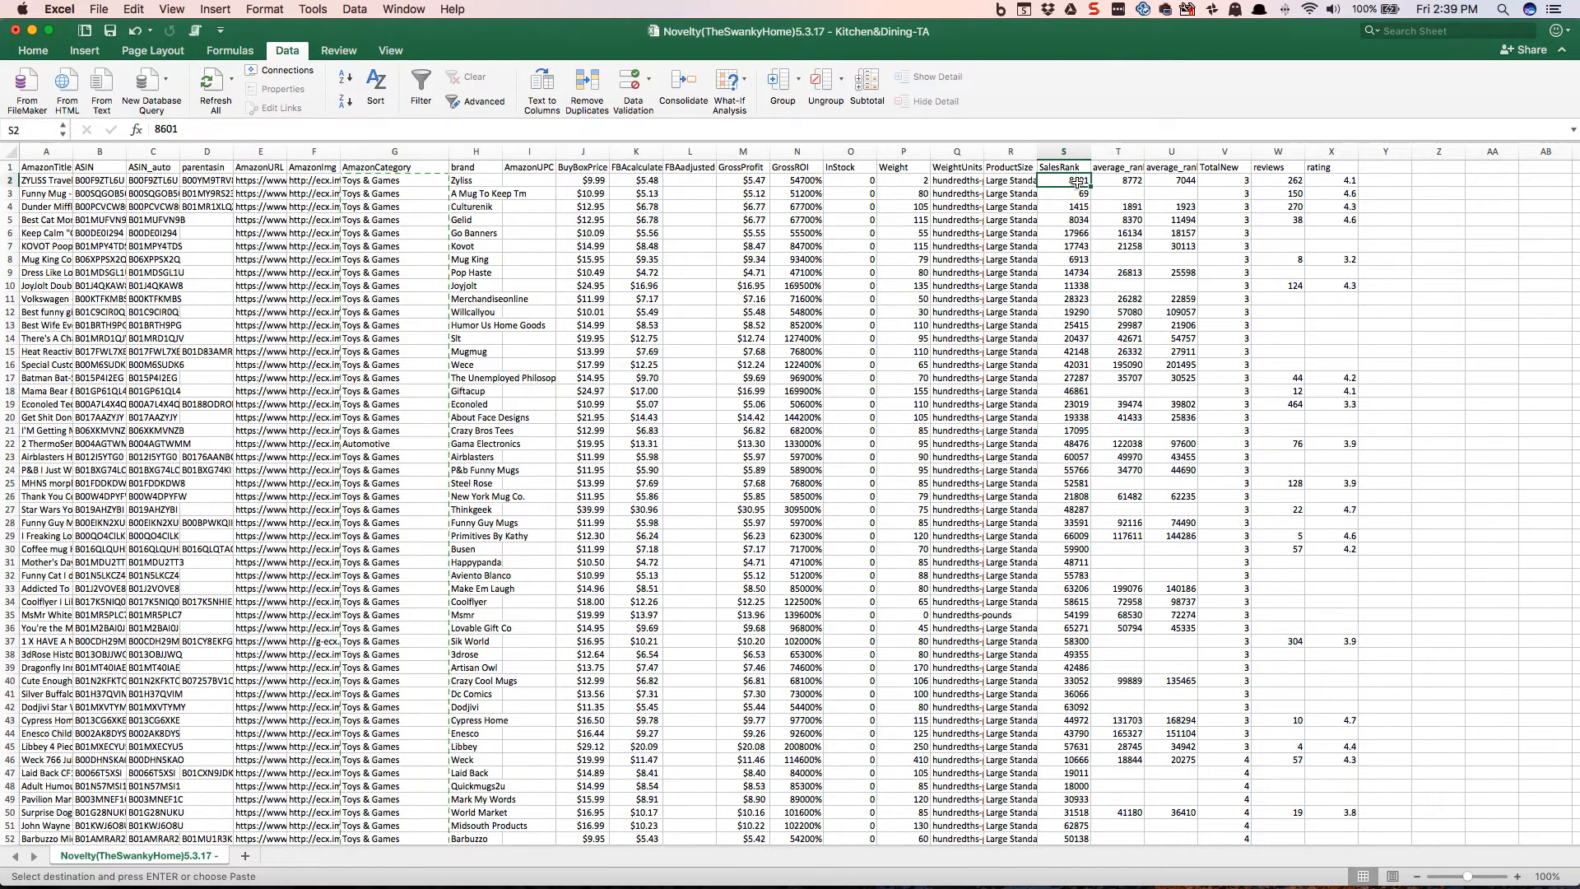
key(super+shift+Down)
scroll(1156, 380, down, 3)
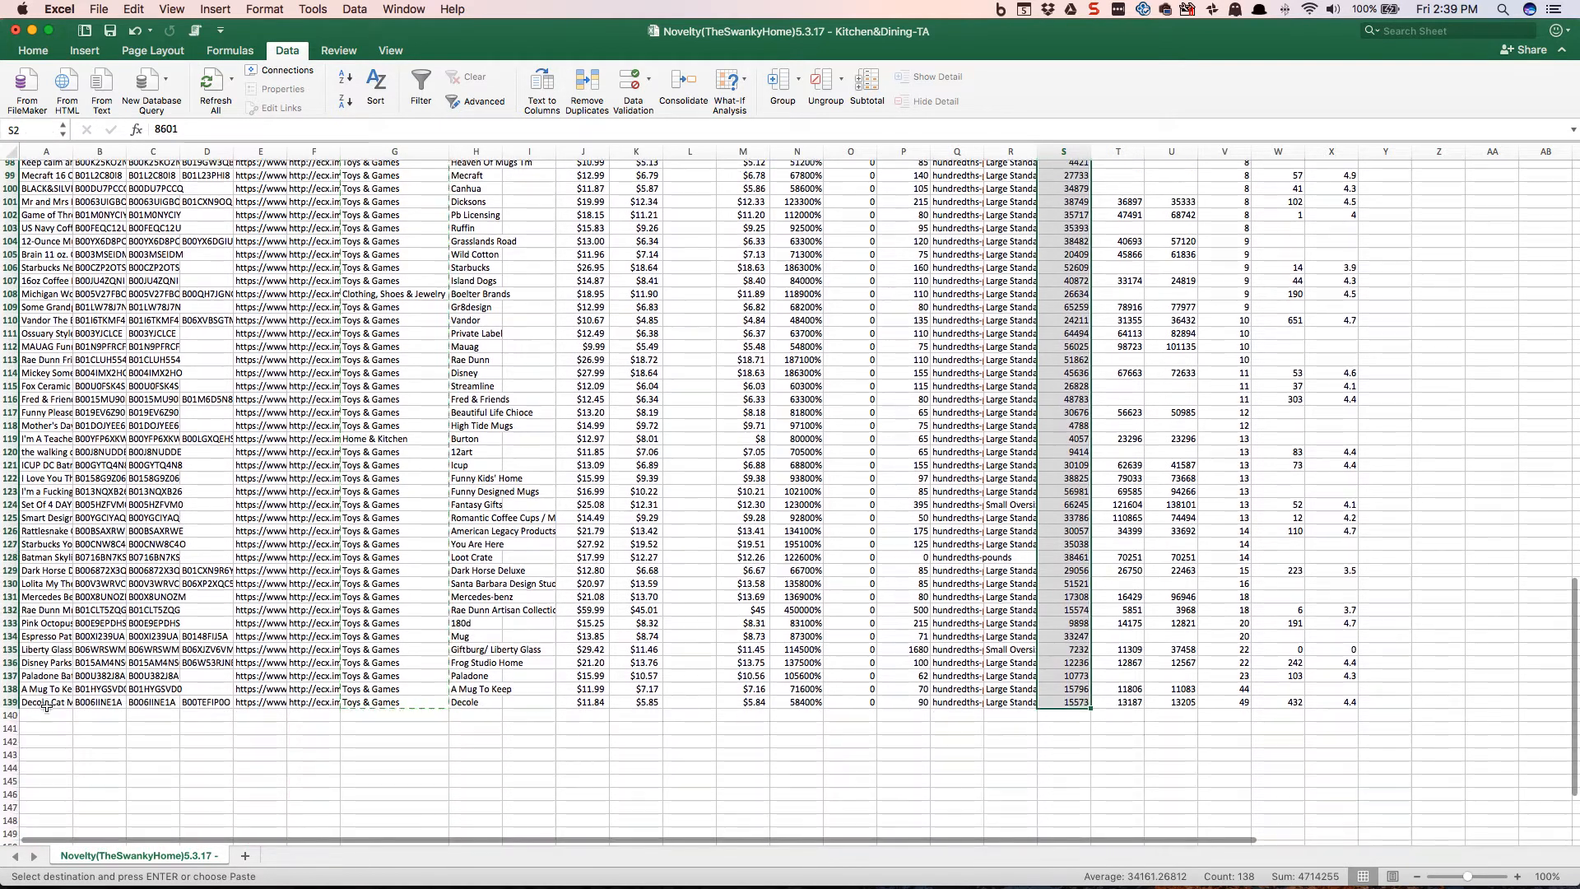
key(super+c)
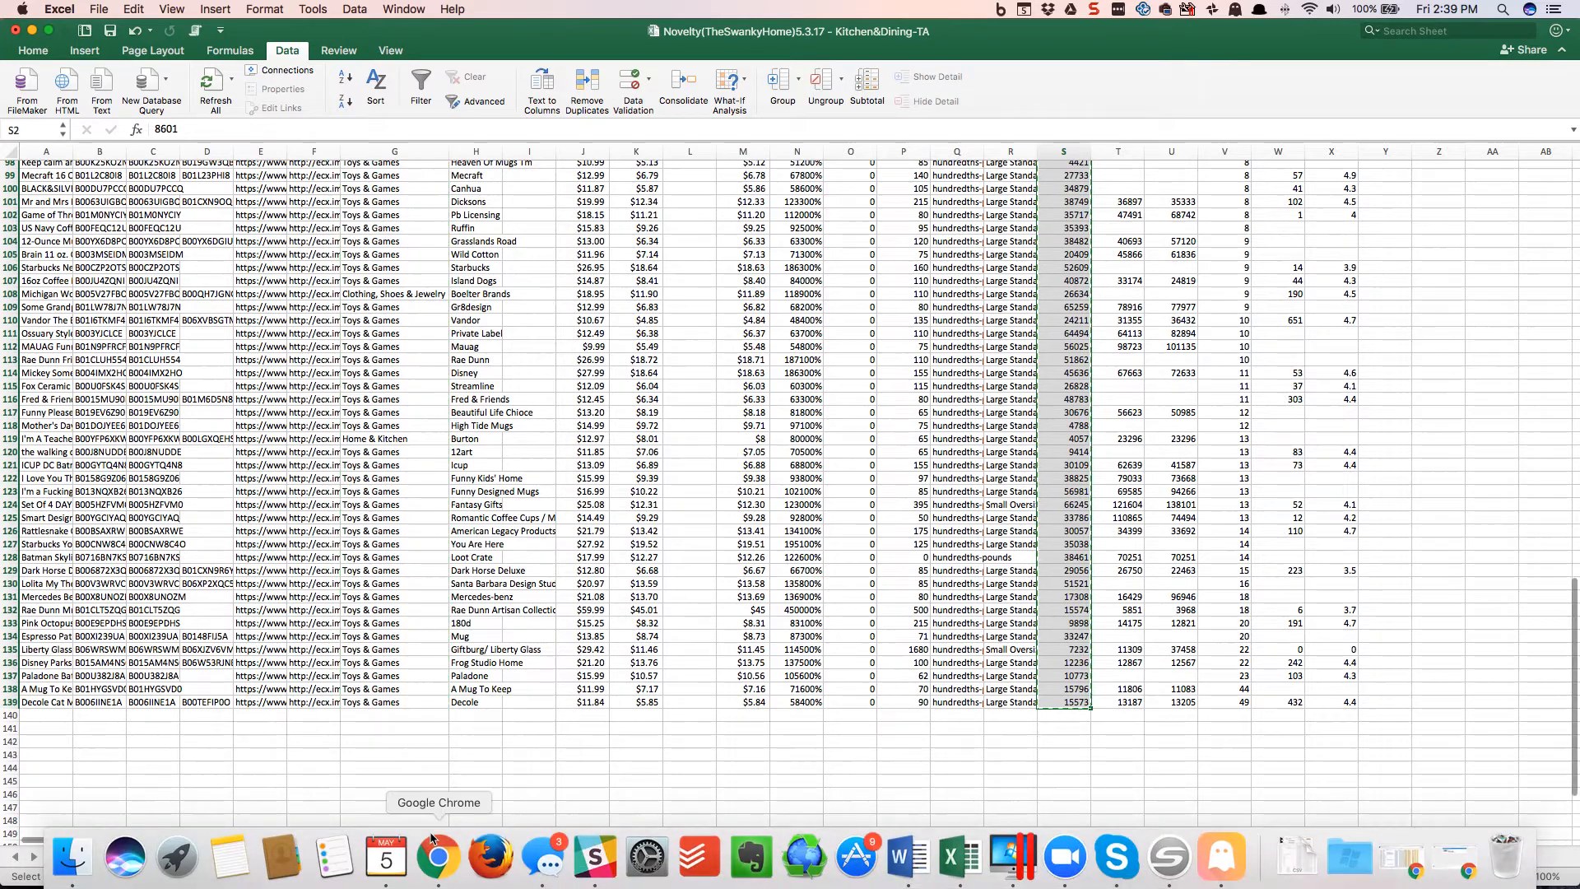
- Switch to the contact sheet in Chrome, paste the sales ranks into Rank starting at I2, and widen that column slightly
click(529, 856)
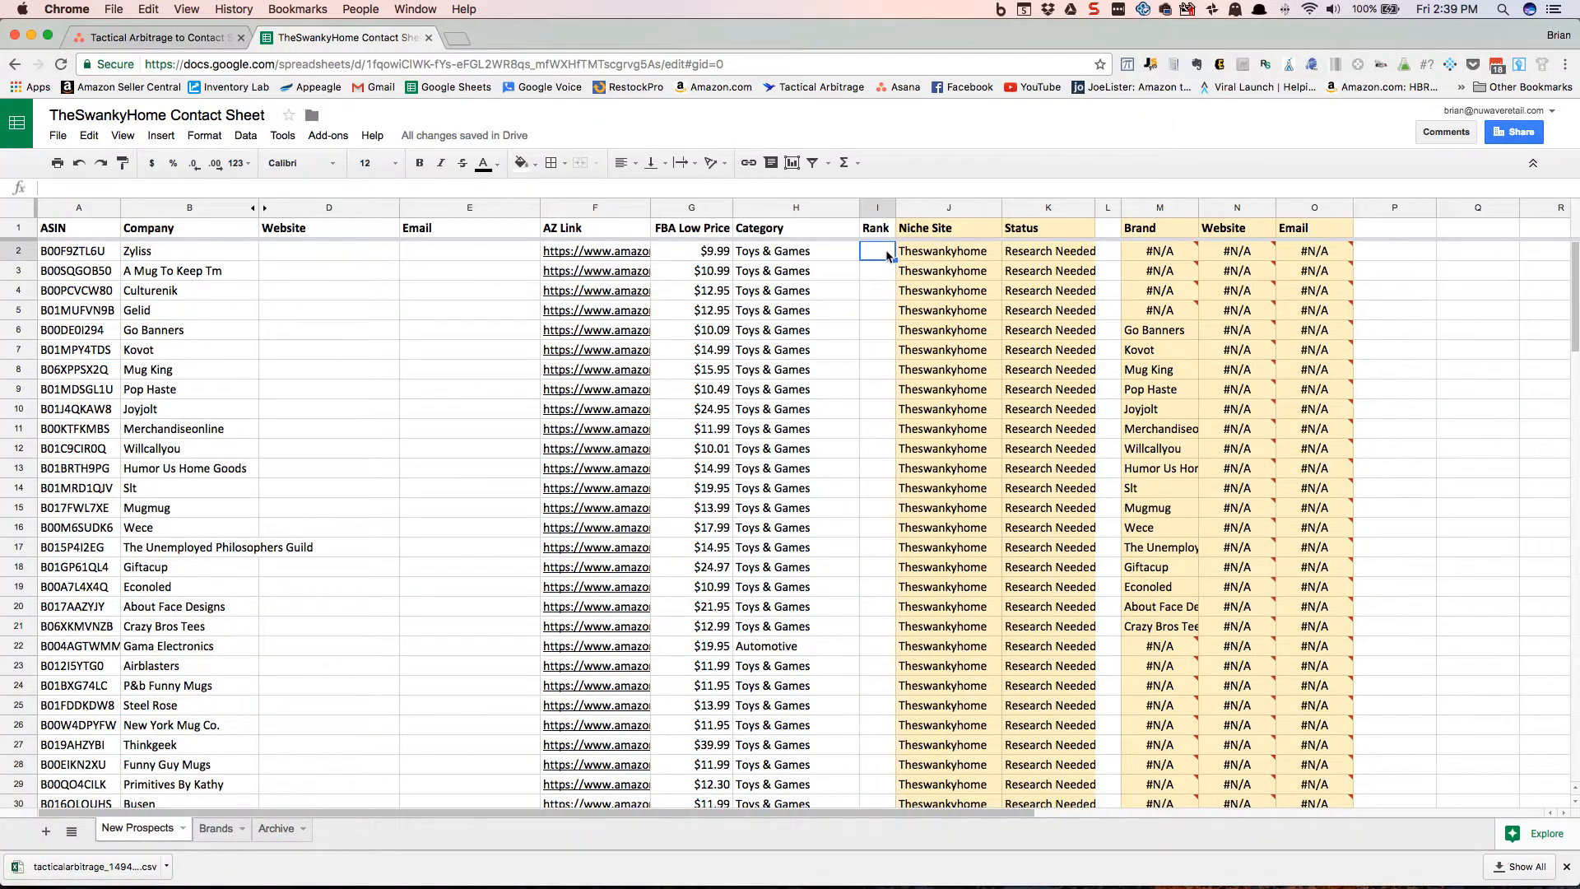
key(super+v)
drag(895, 209, 897, 209)
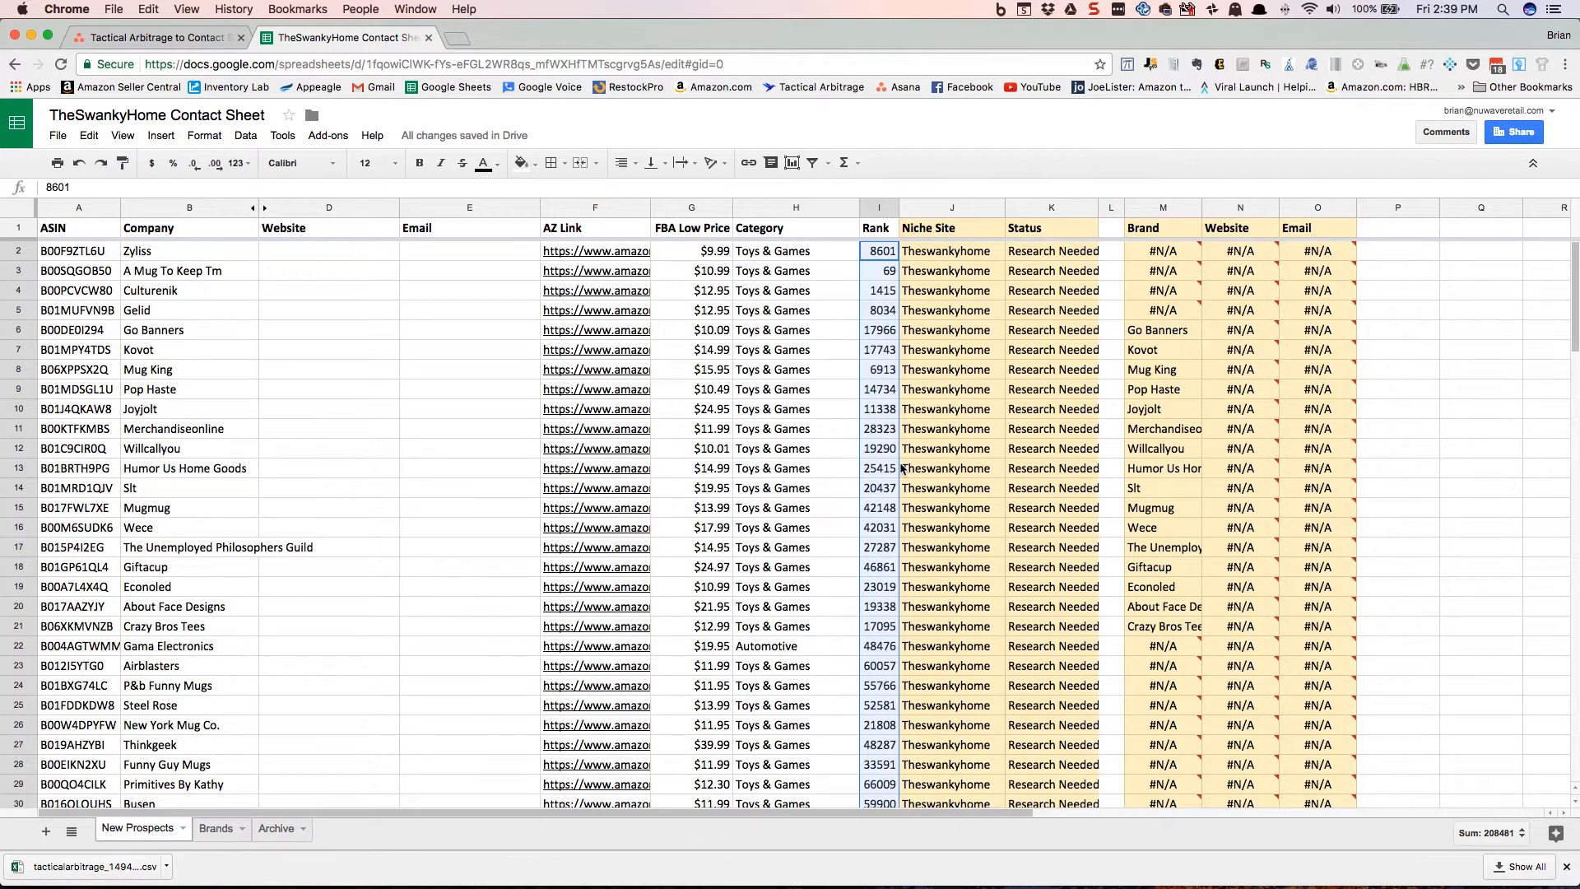
- Format the whole Rank column as Number with thousands separators and no decimal places
click(882, 211)
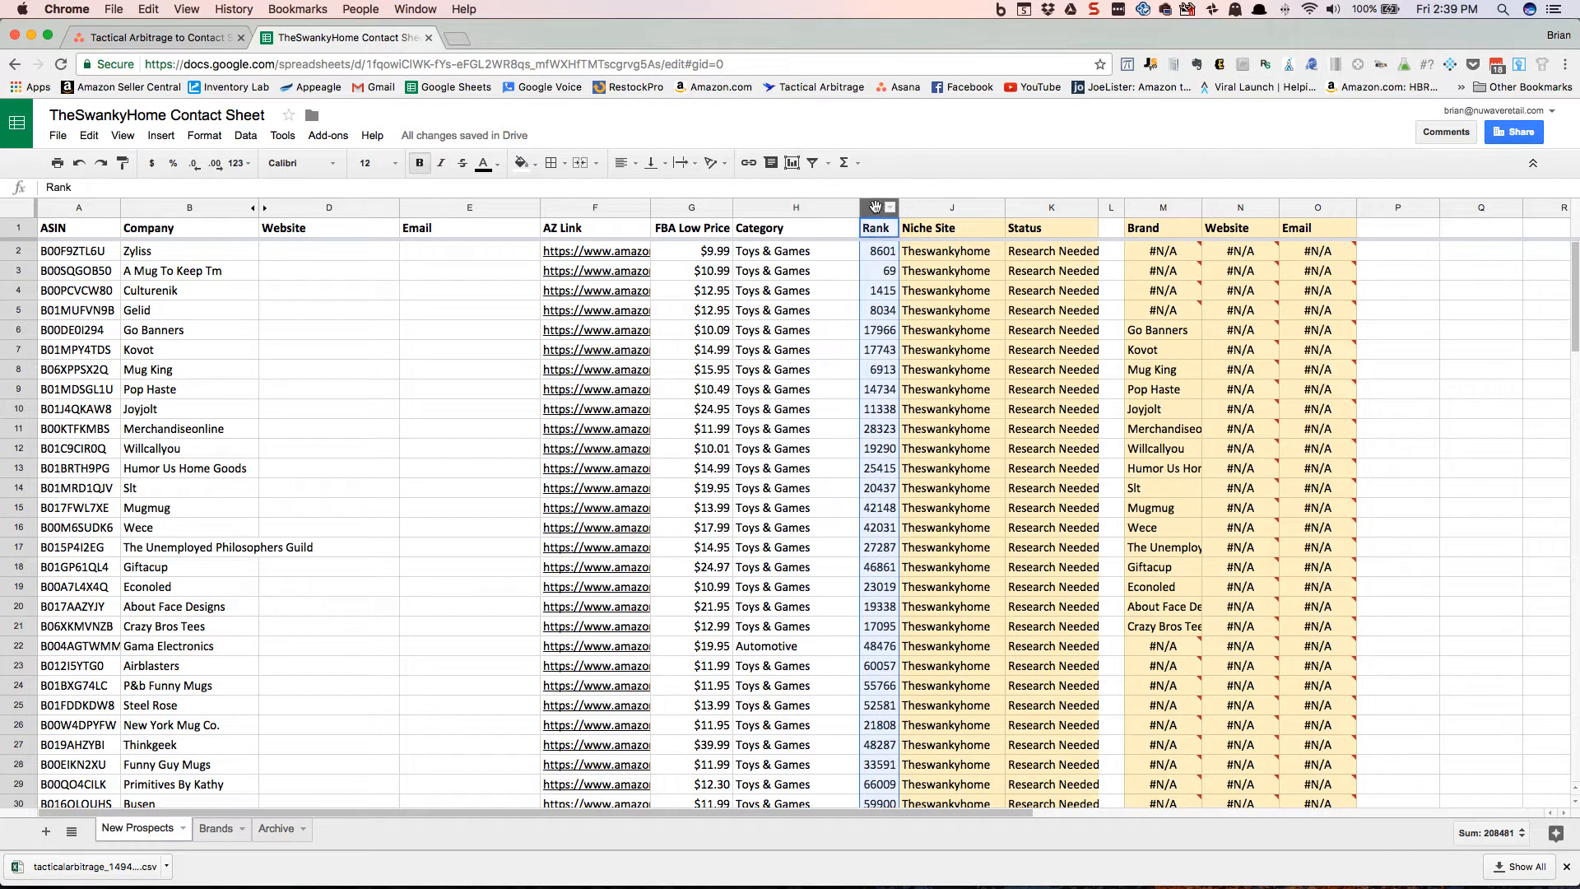
right_click(882, 210)
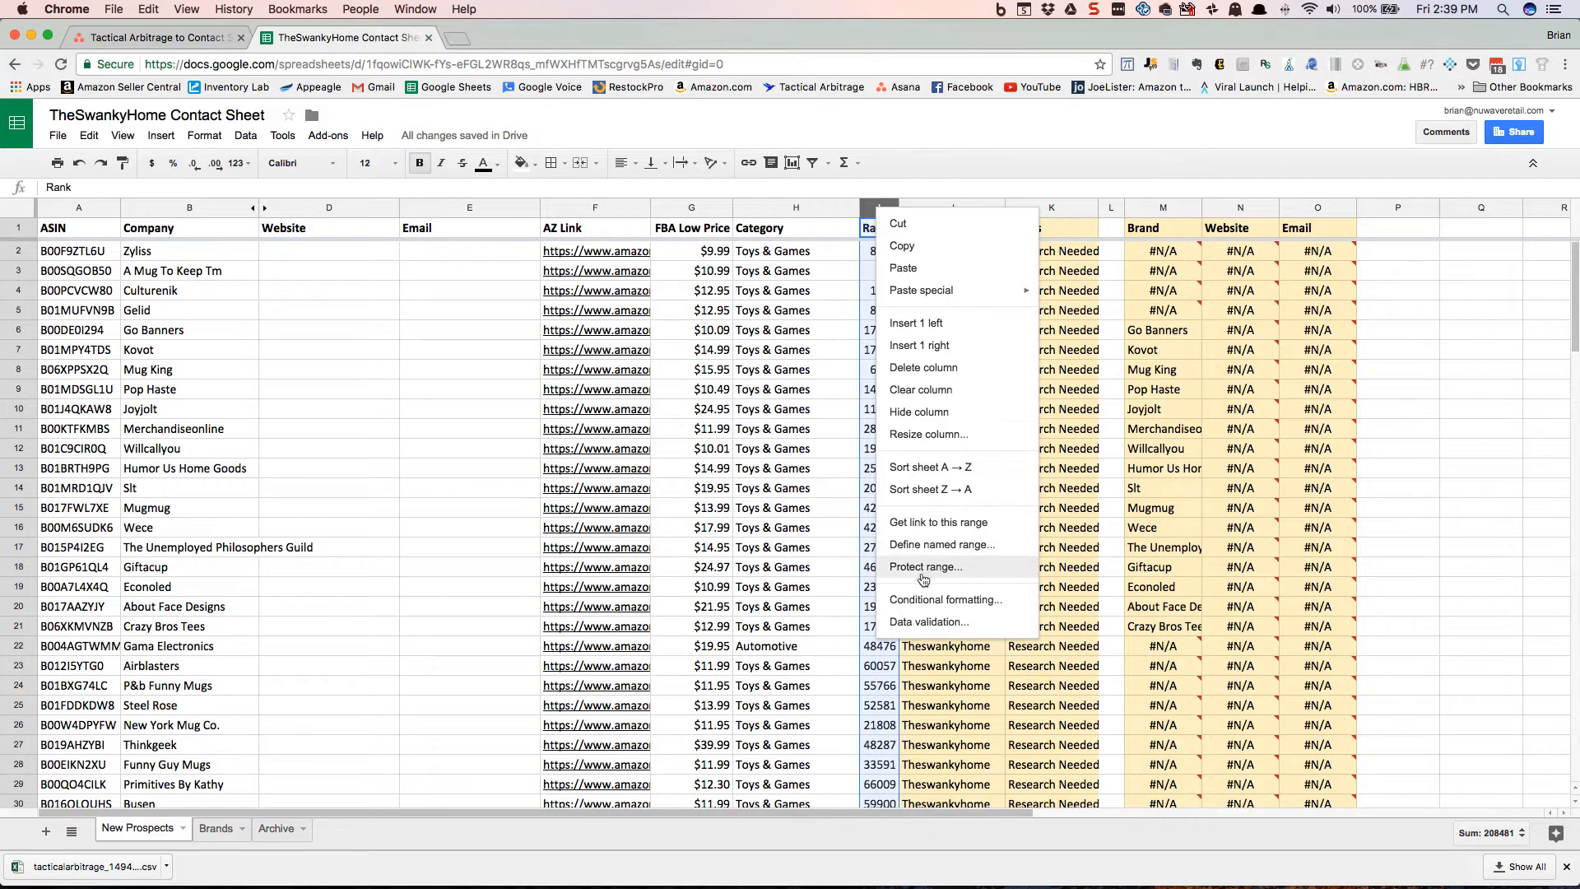
click(766, 188)
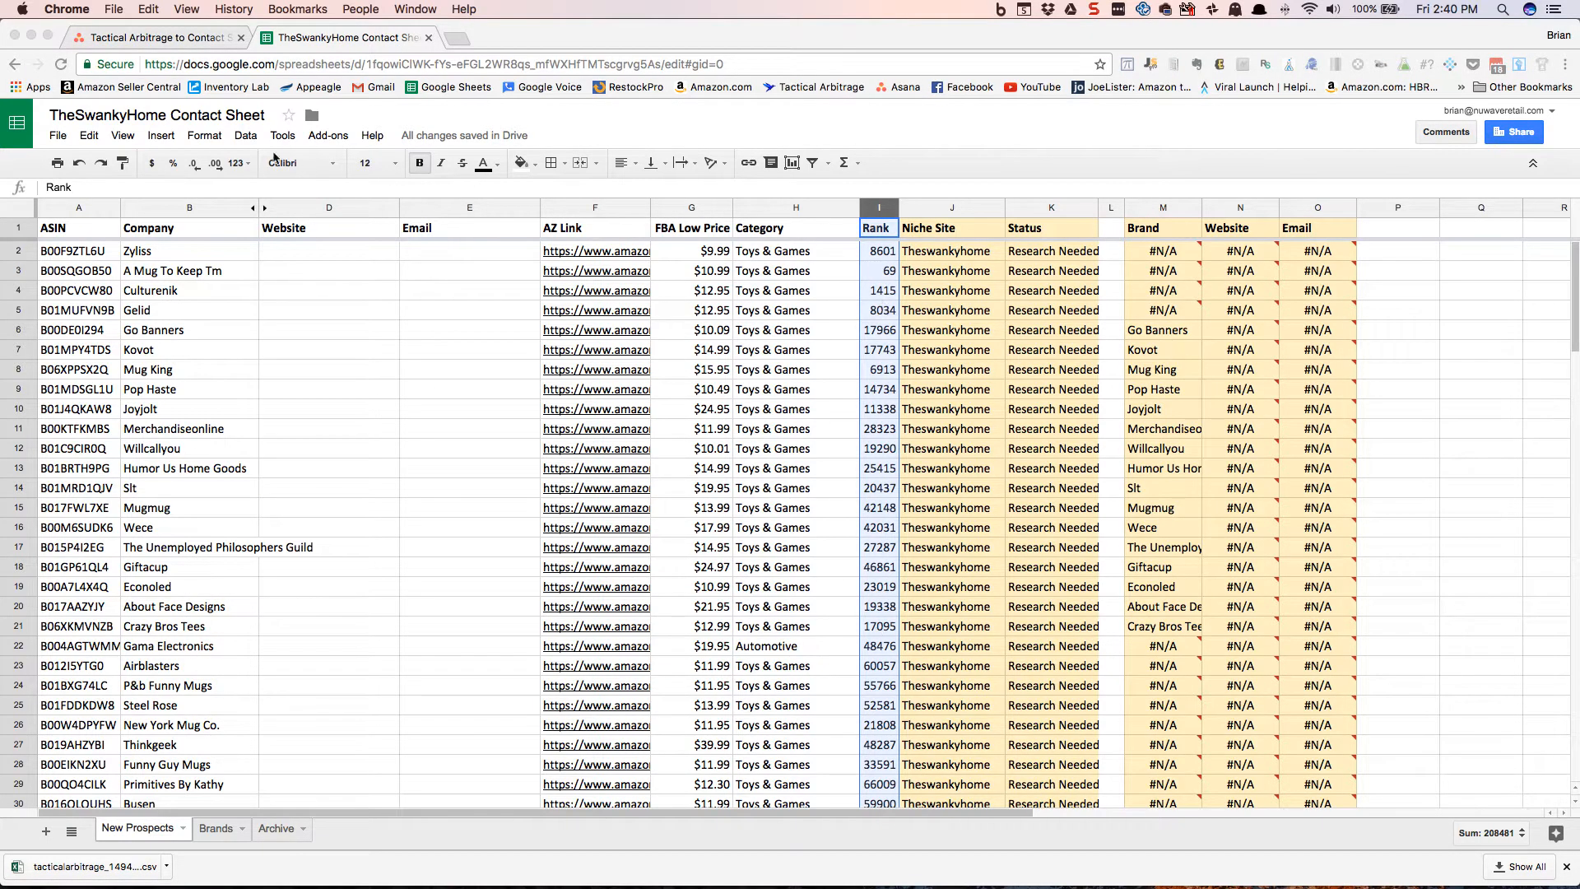
click(205, 137)
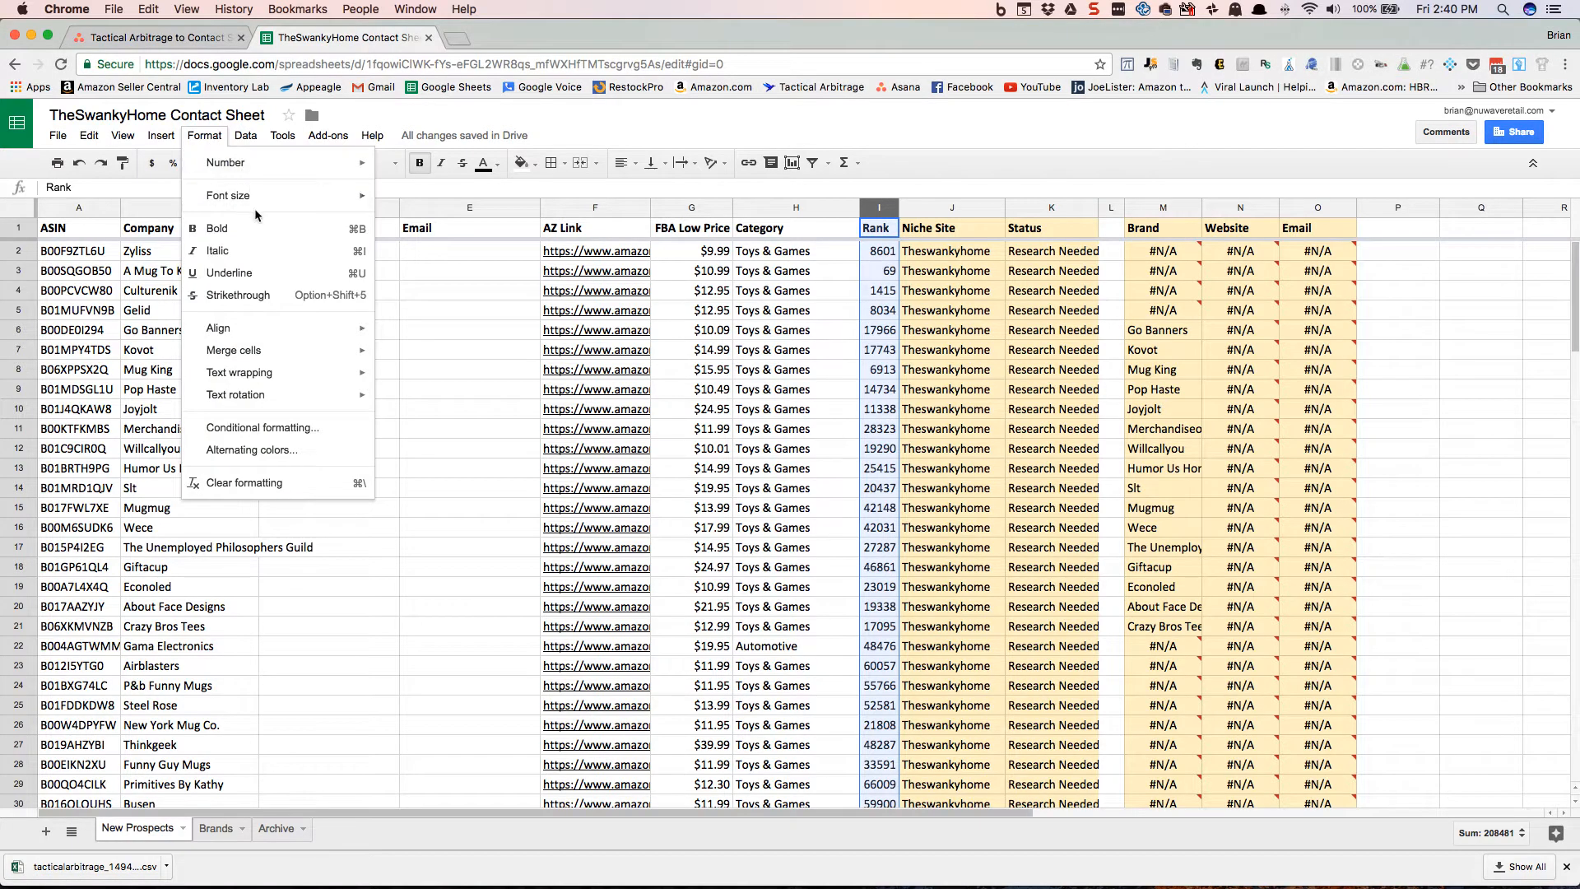
mouse_move(309, 175)
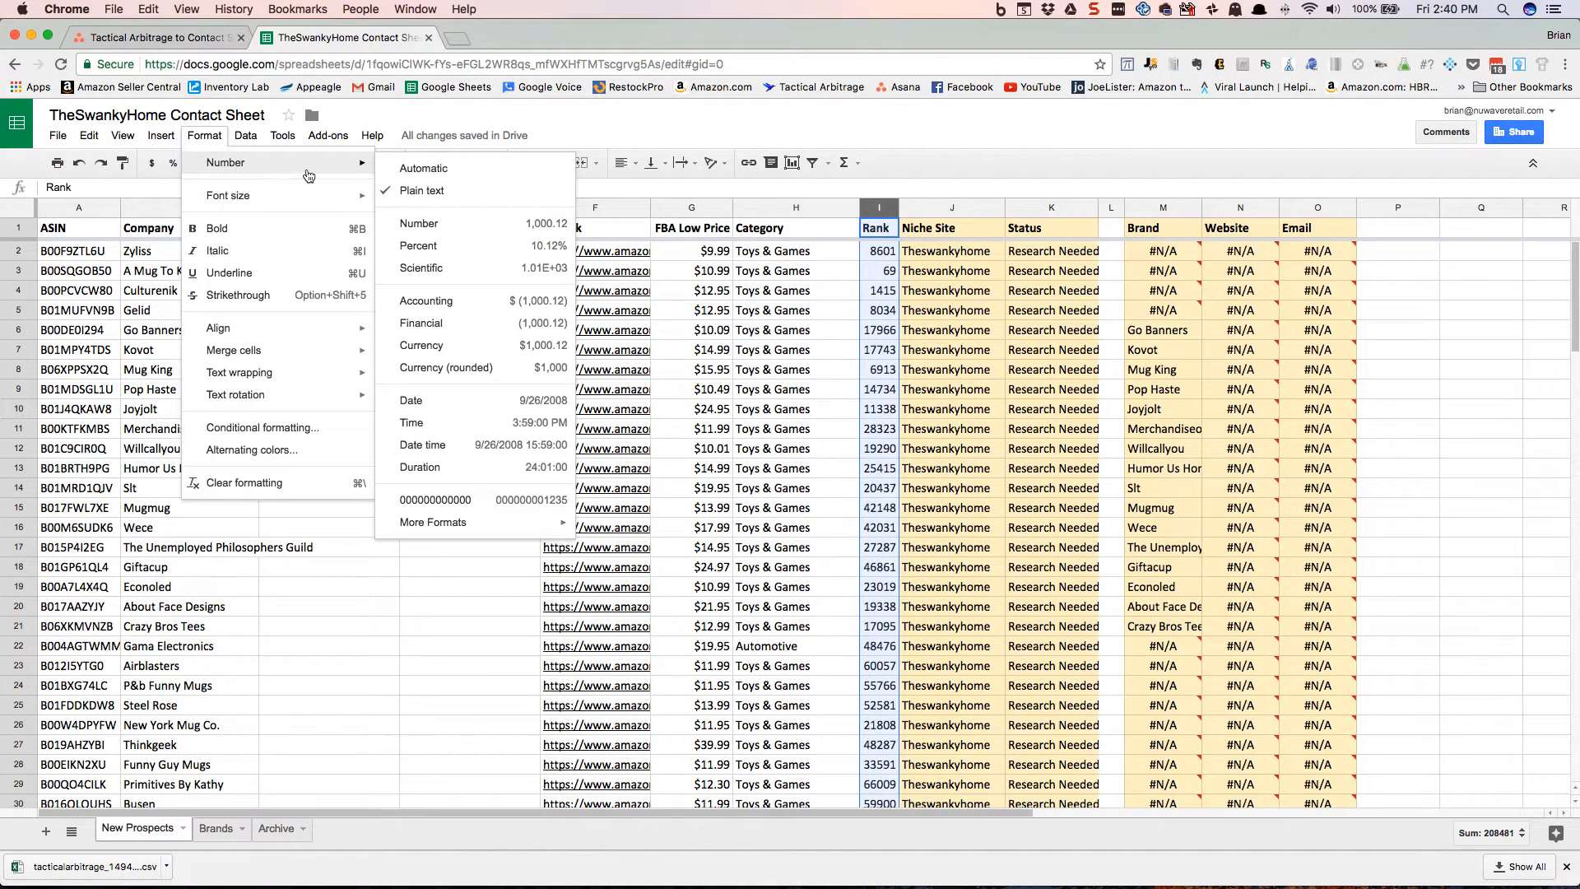
click(431, 222)
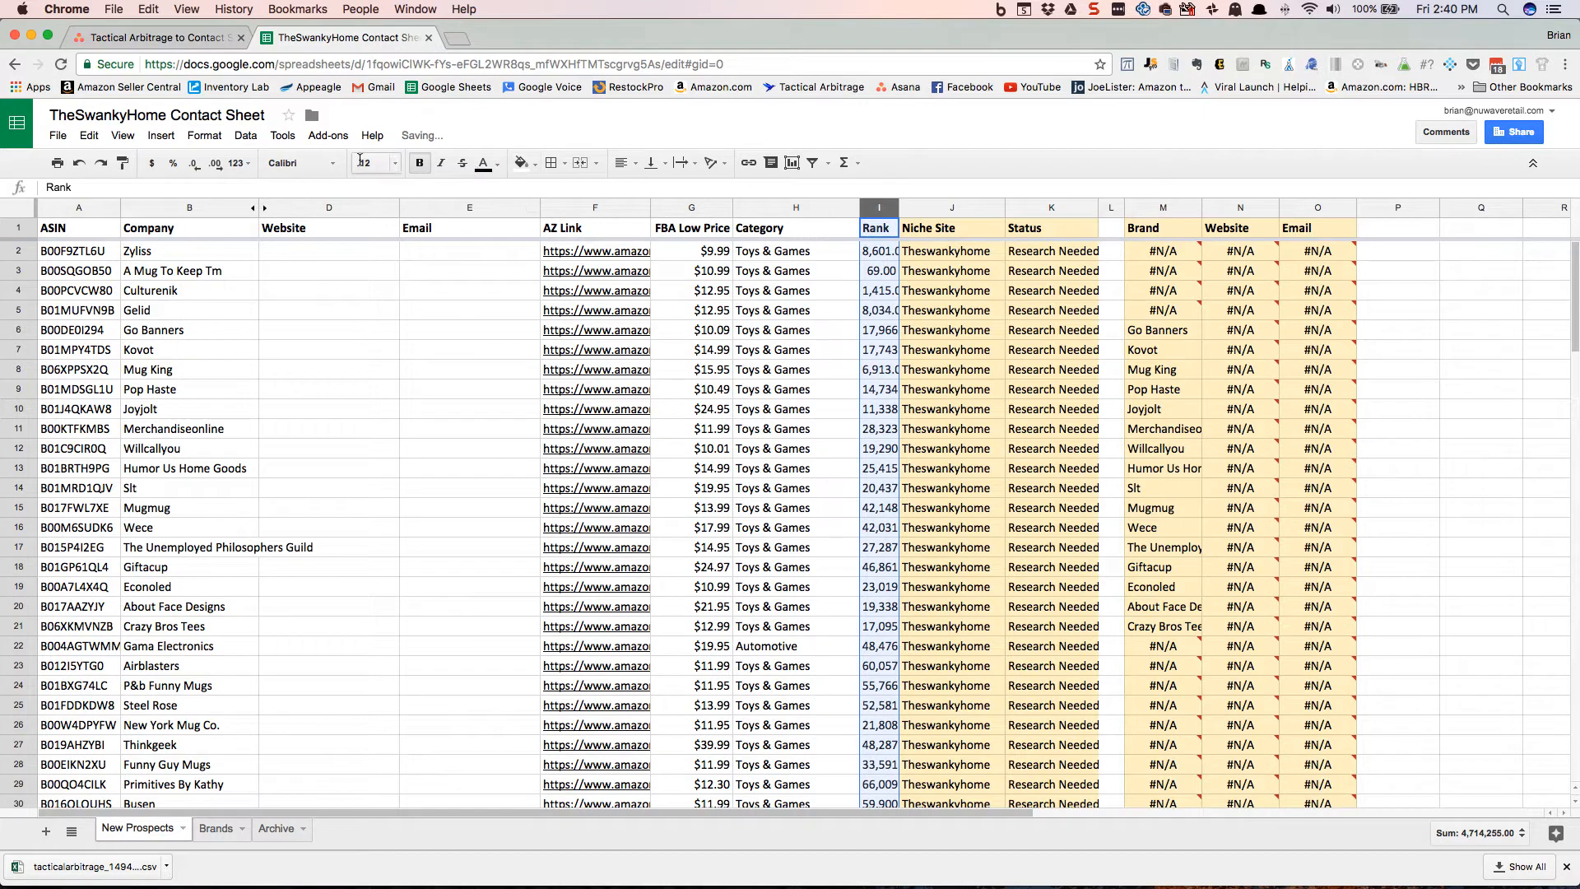
click(200, 164)
click(199, 164)
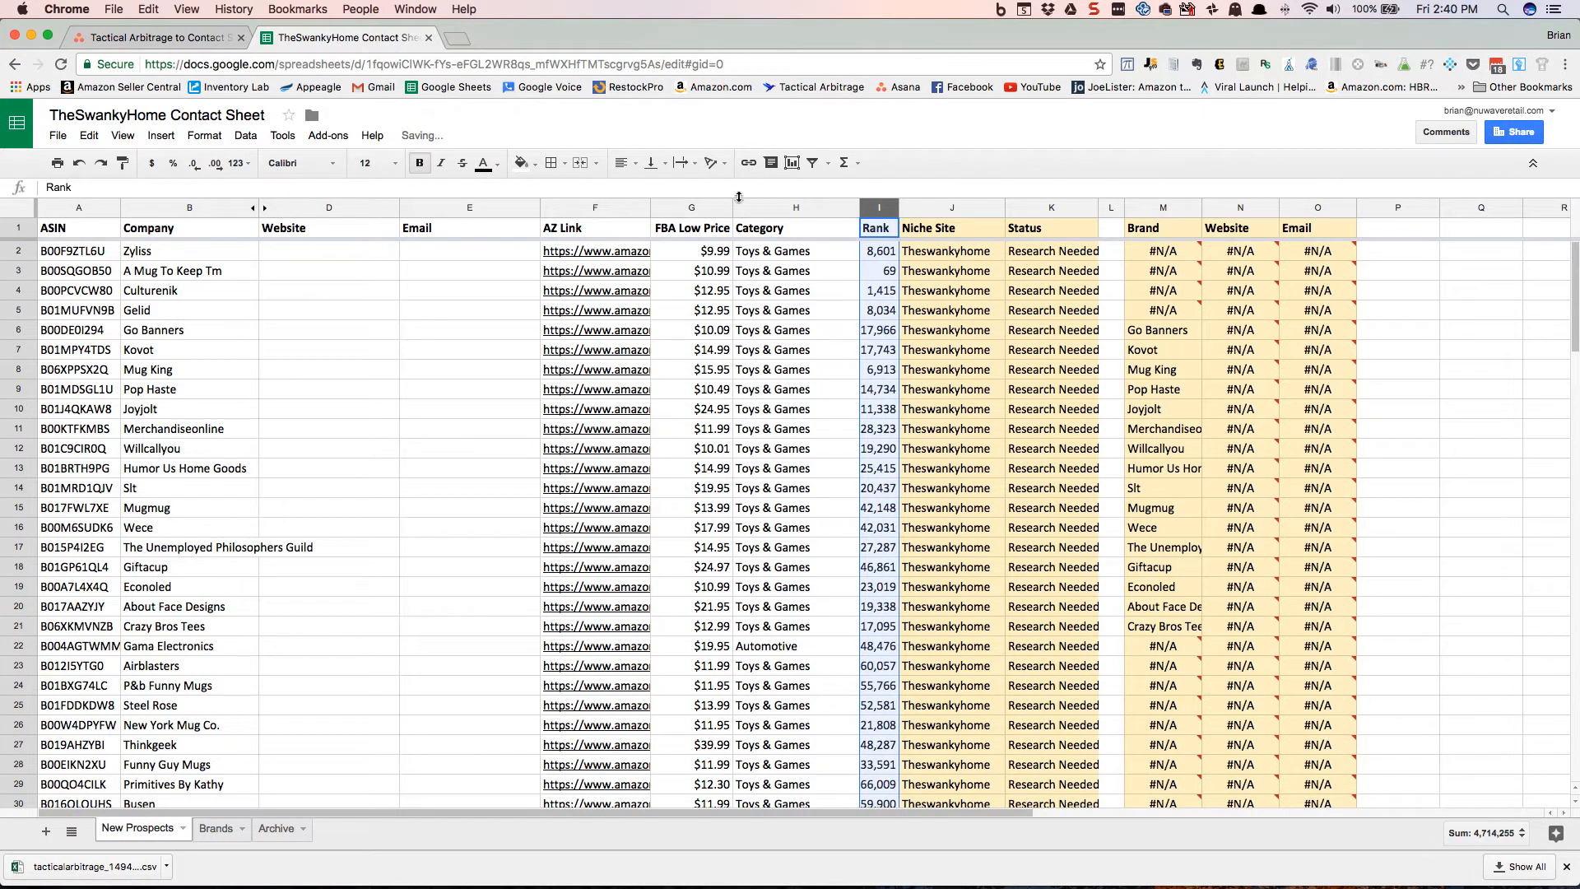
- Fit the Rank column's width to its contents and look over the transferred rows
drag(897, 206, 914, 205)
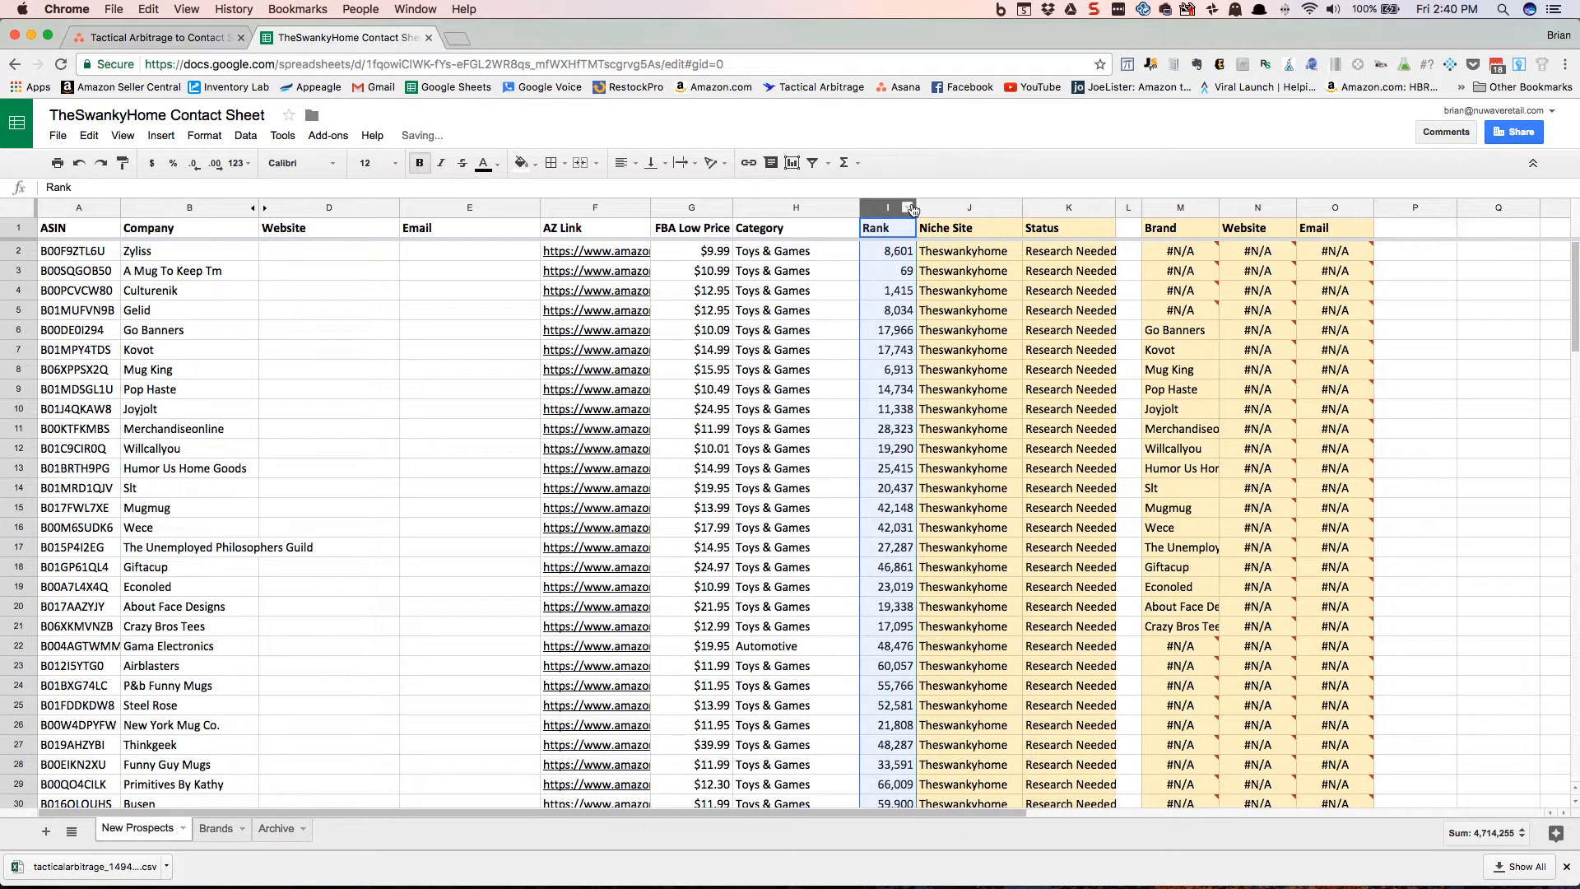
click(908, 206)
click(915, 206)
double_click(915, 206)
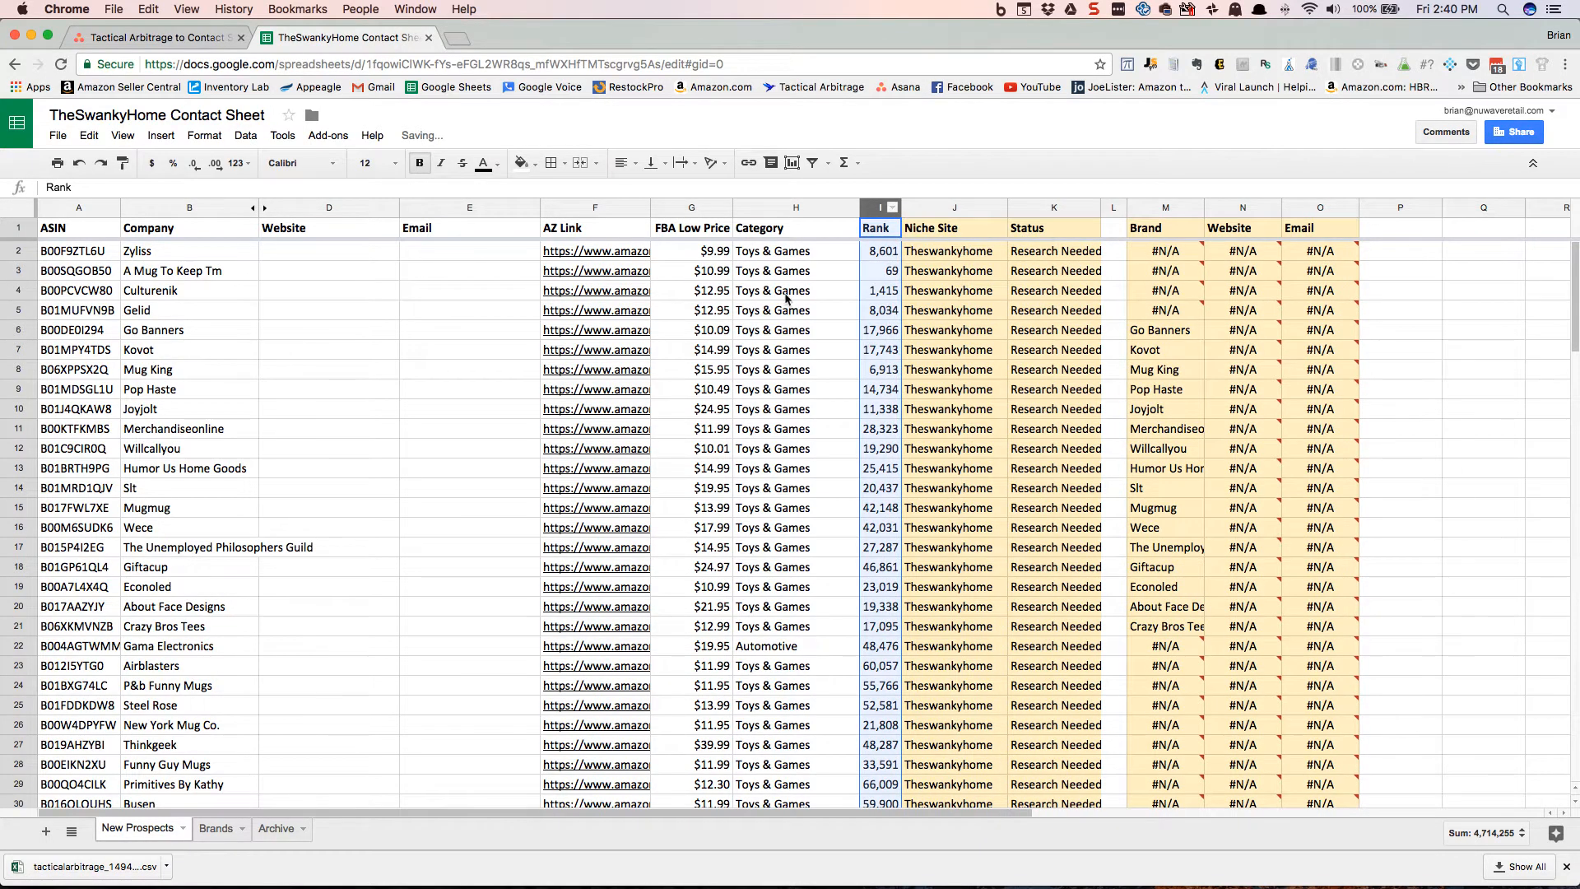
scroll(786, 298, down, 20)
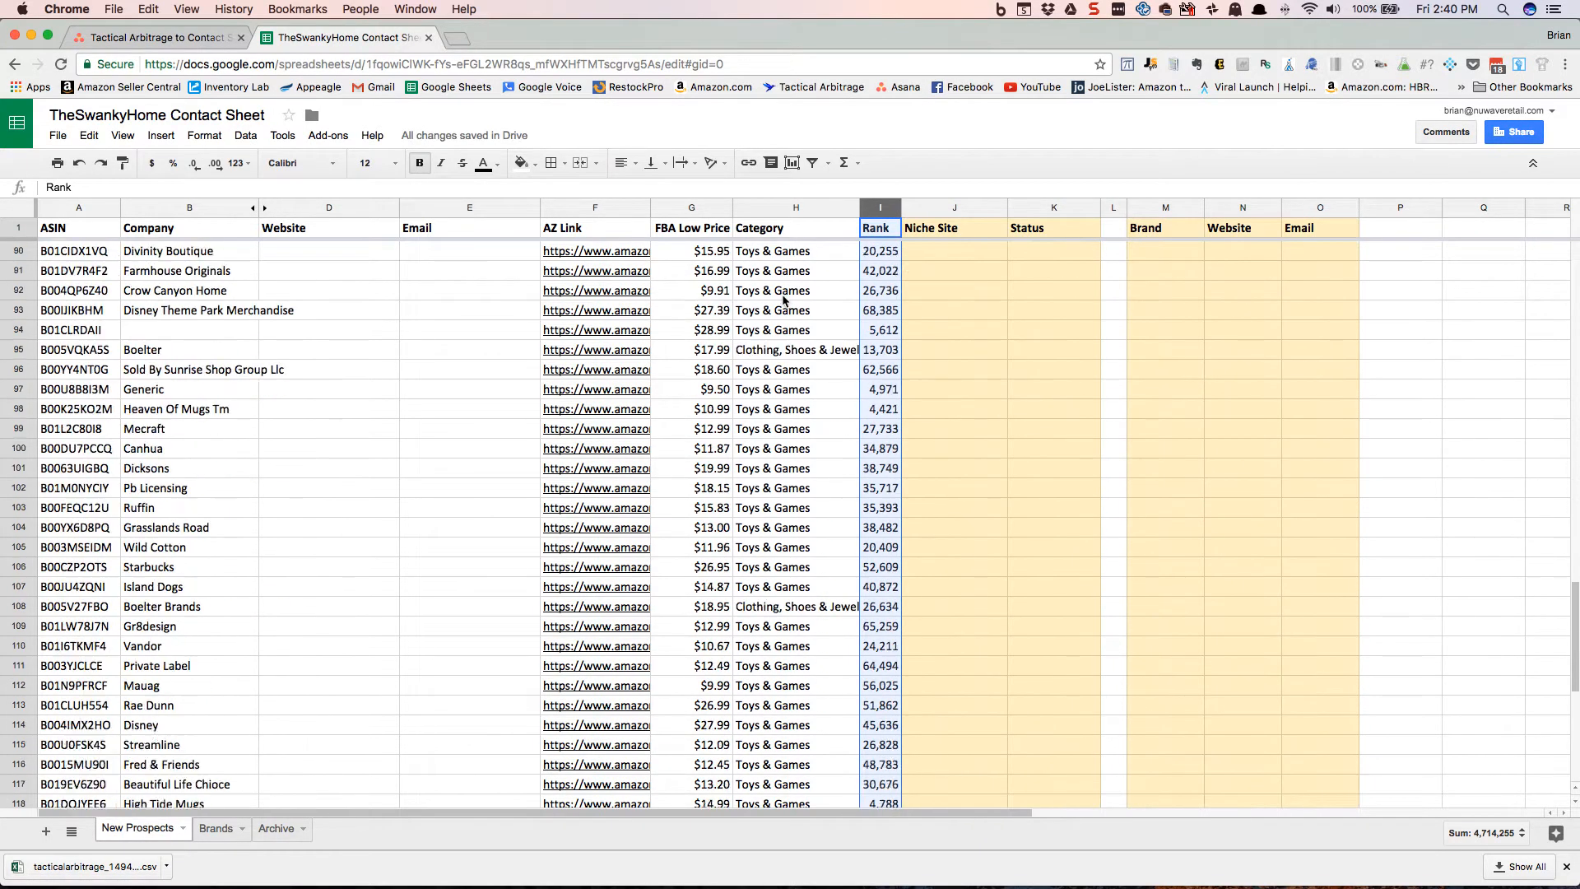
scroll(784, 301, up, 20)
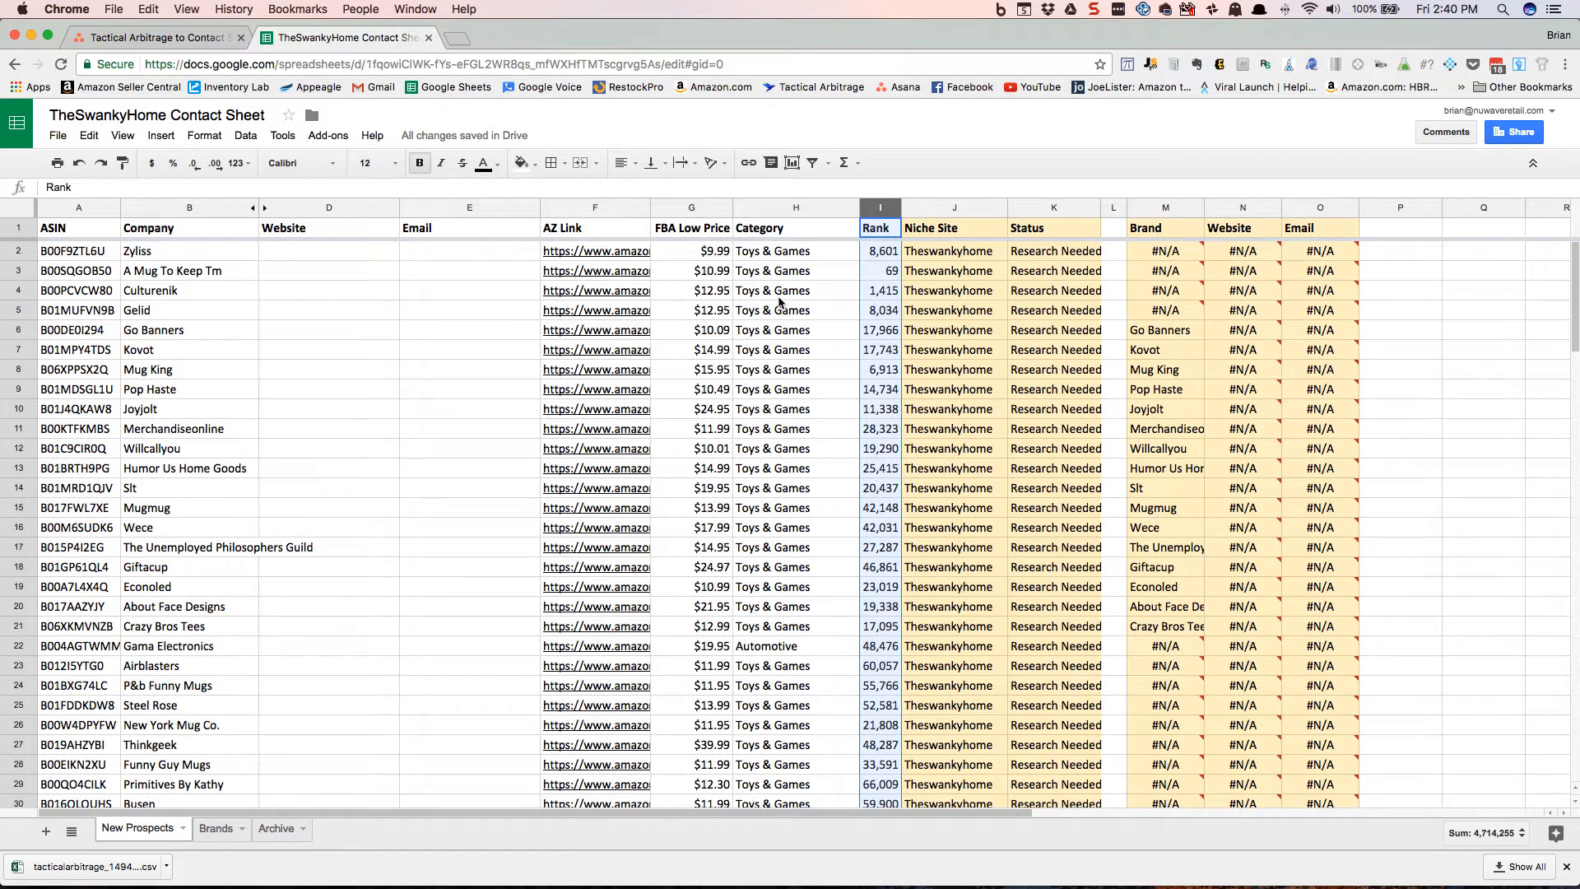
- Fill the Niche Site, Status, Brand, Website and Email formulas from J2:O2 down to row 139
mouse_move(1159, 258)
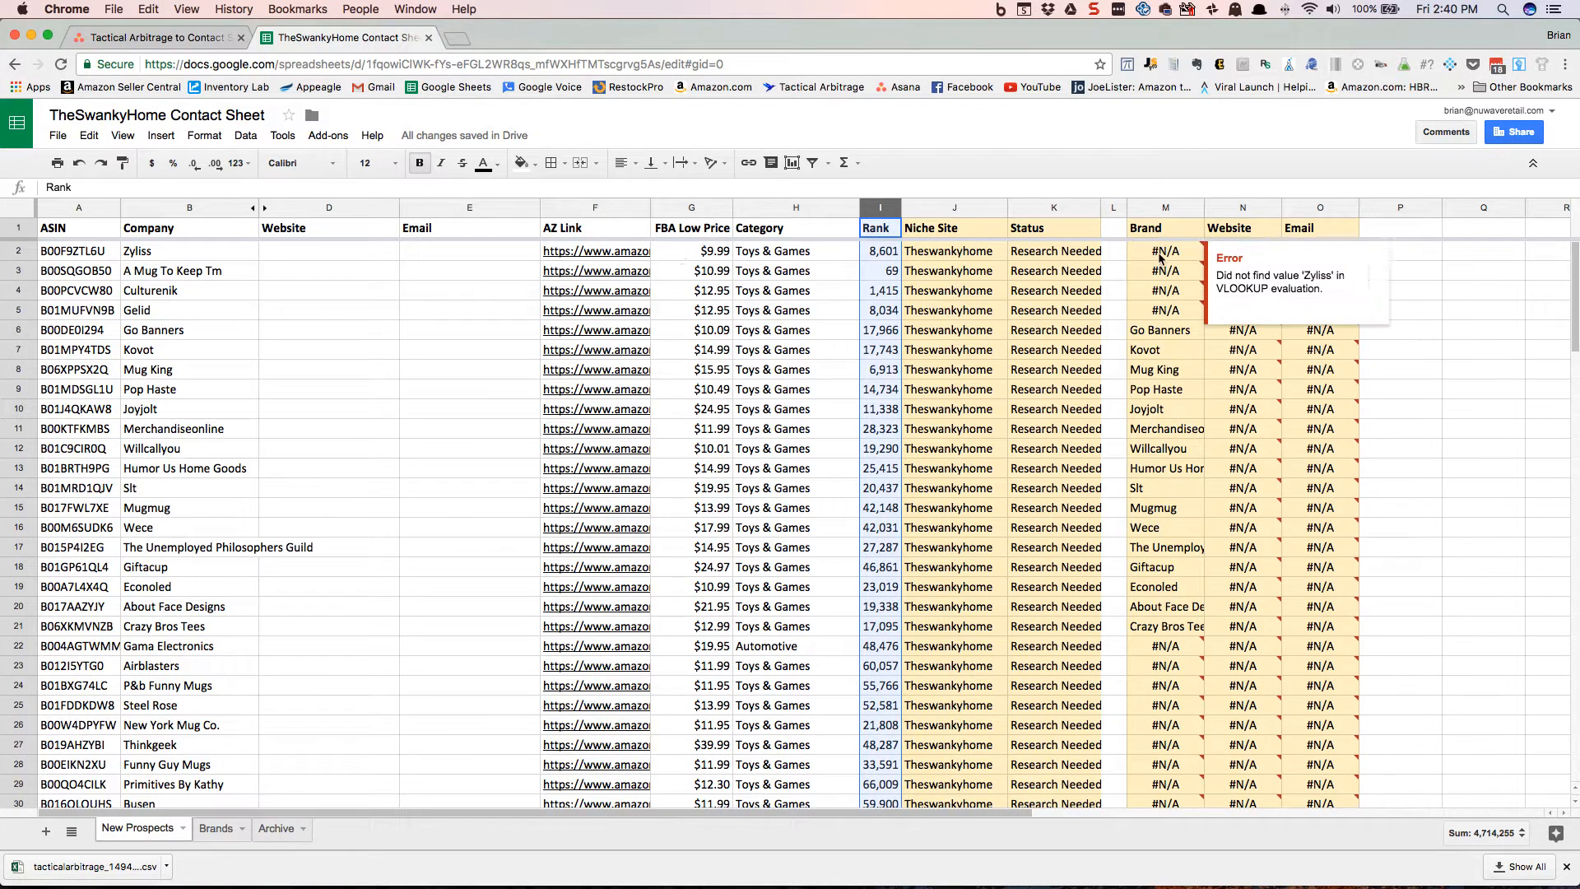
click(962, 256)
click(1036, 253)
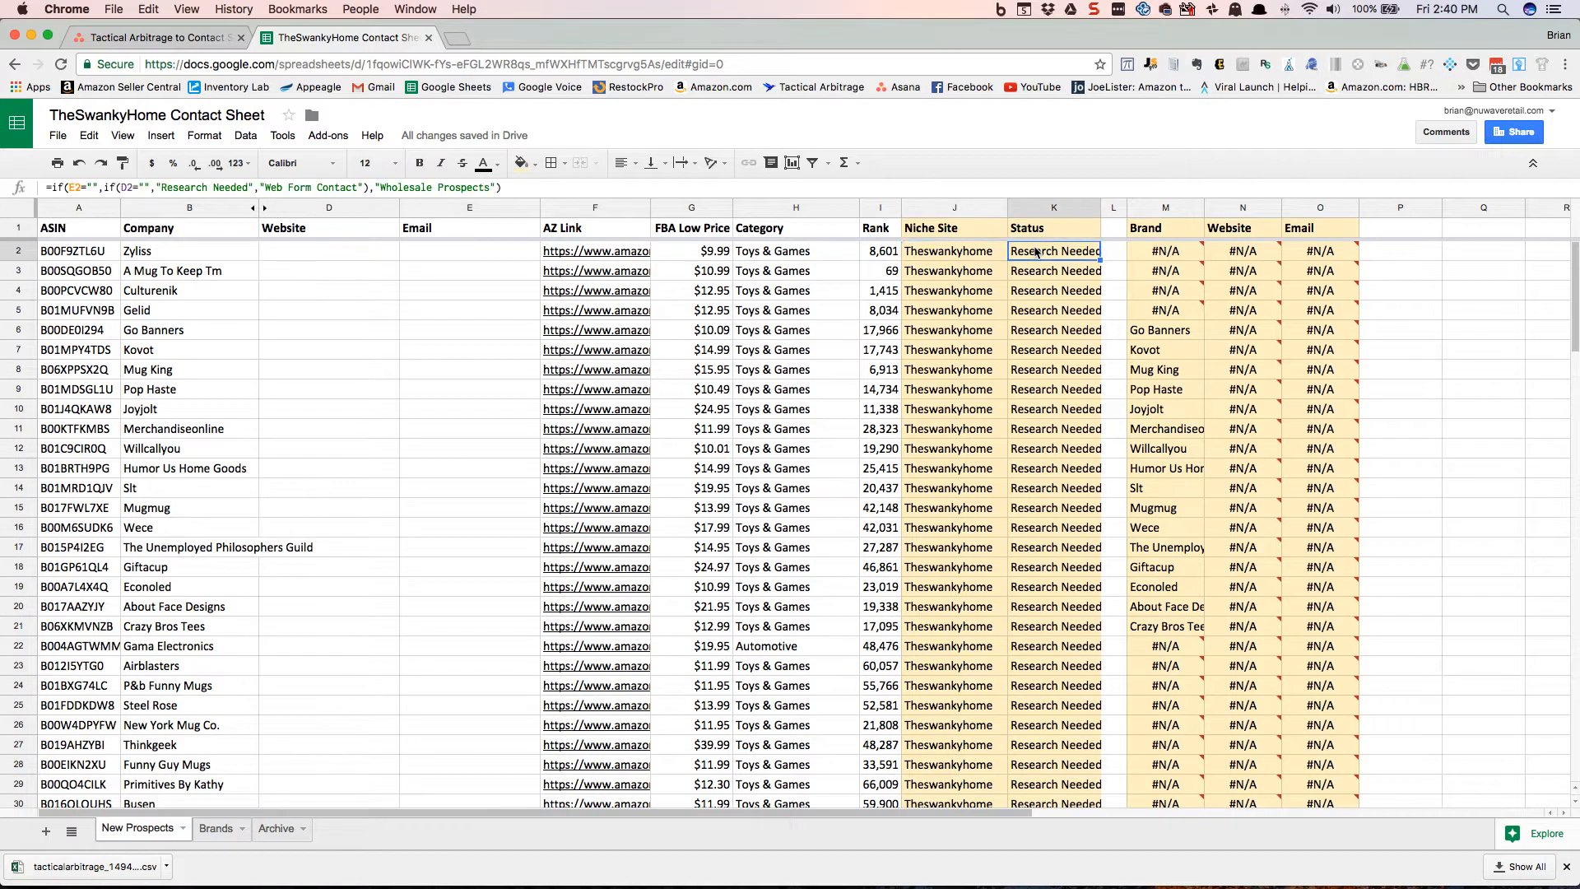
click(989, 252)
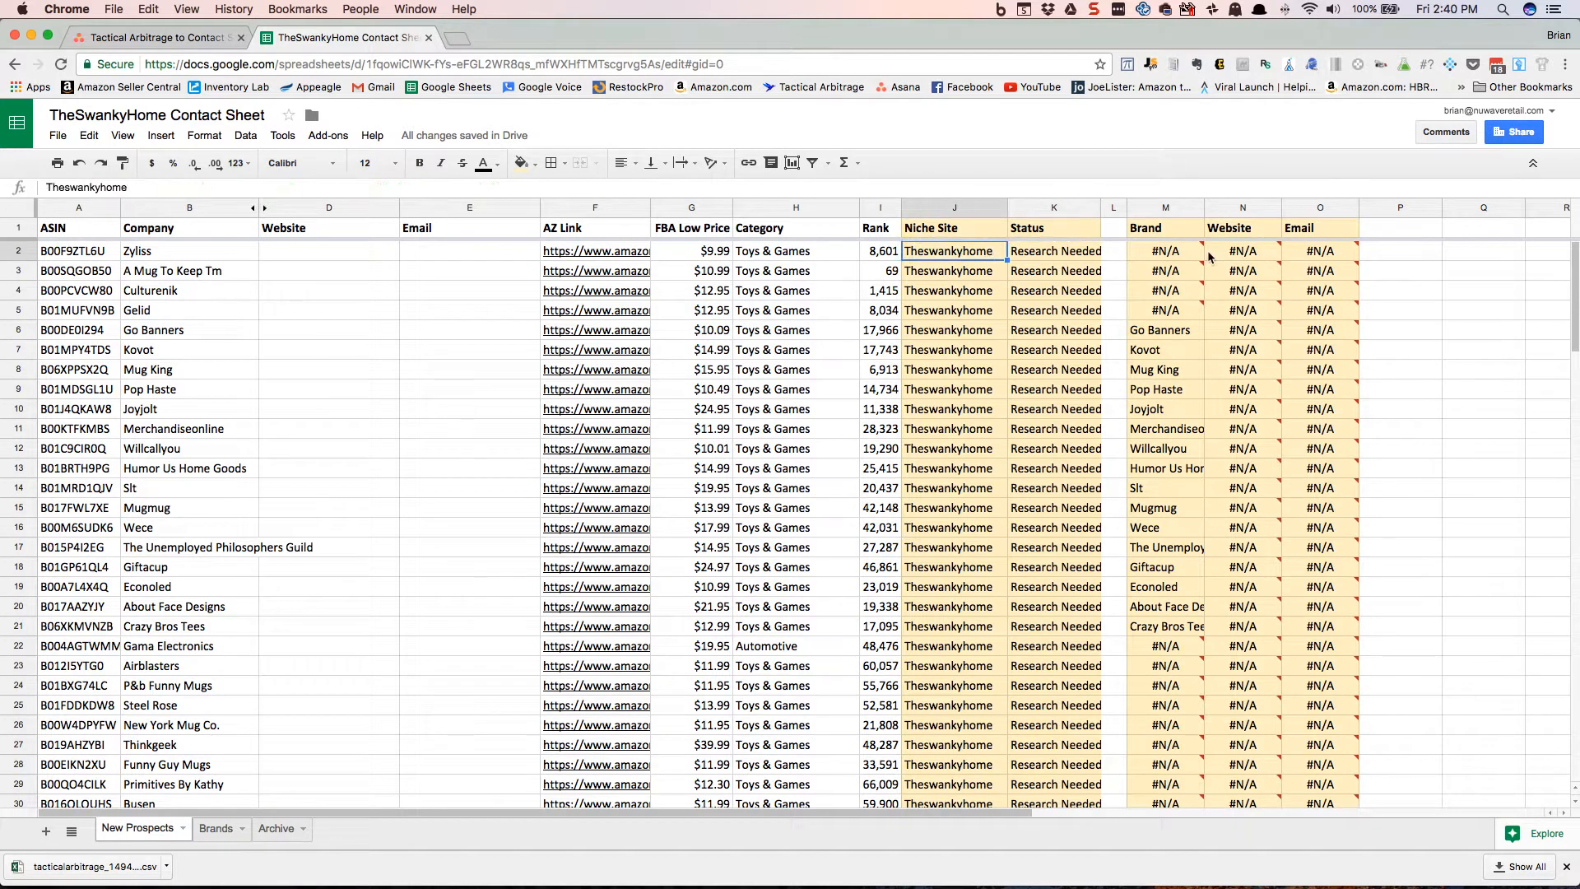
click(1198, 257)
click(1002, 258)
shift+click(1327, 256)
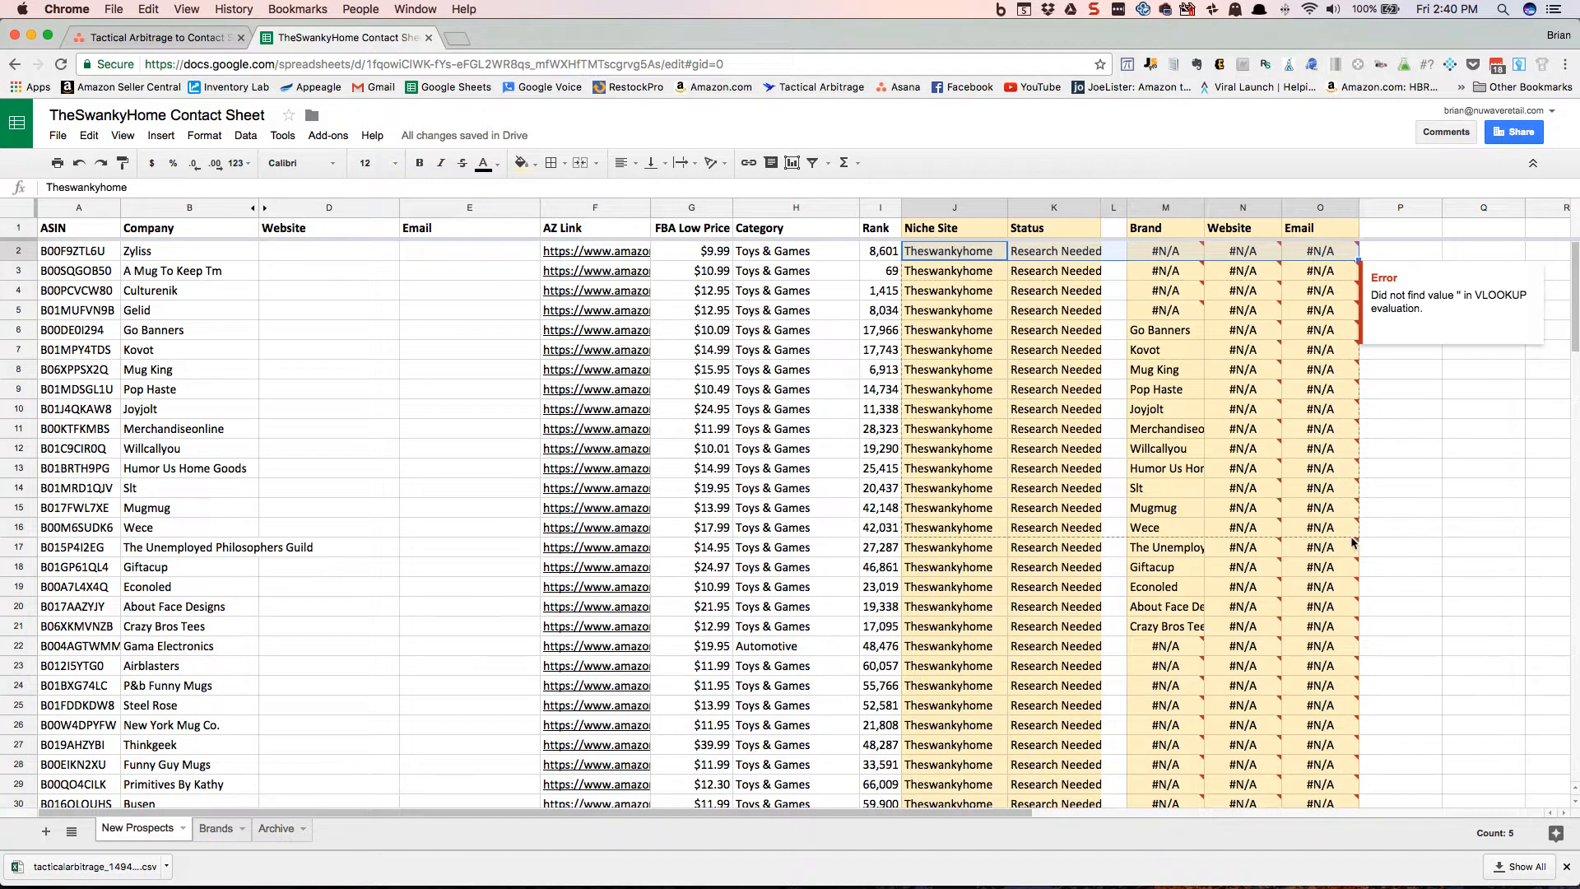
scroll(1335, 803, down, 10)
scroll(1333, 740, down, 20)
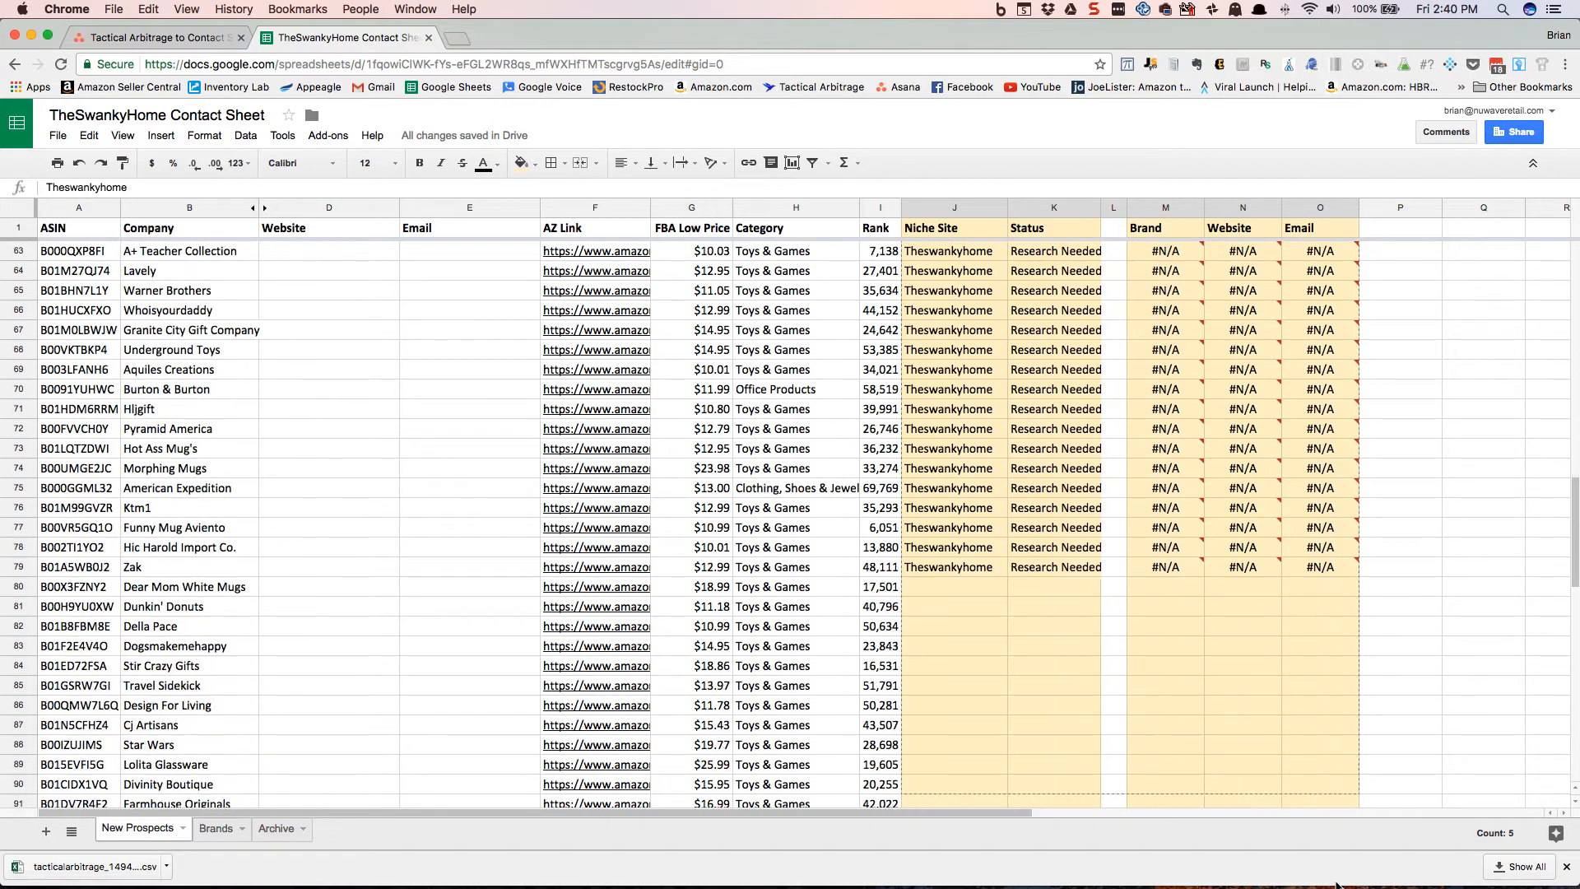
drag(1327, 739, 1335, 769)
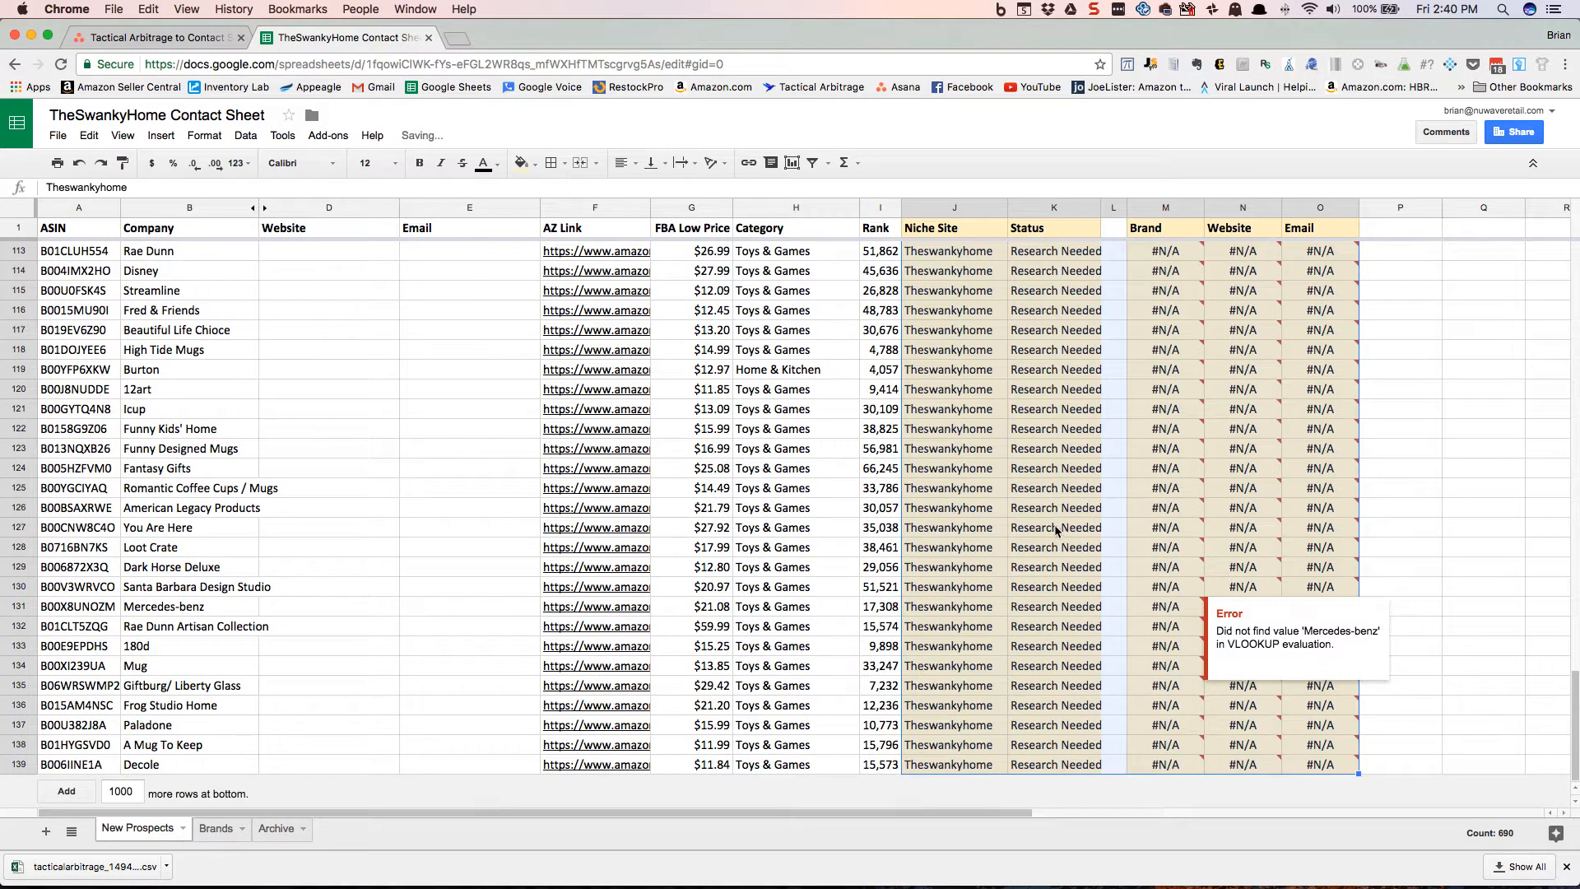
- Turn on filters for the header row of New Prospects and sort the sheet by the yellow Brand column A to Z
scroll(1162, 484, up, 20)
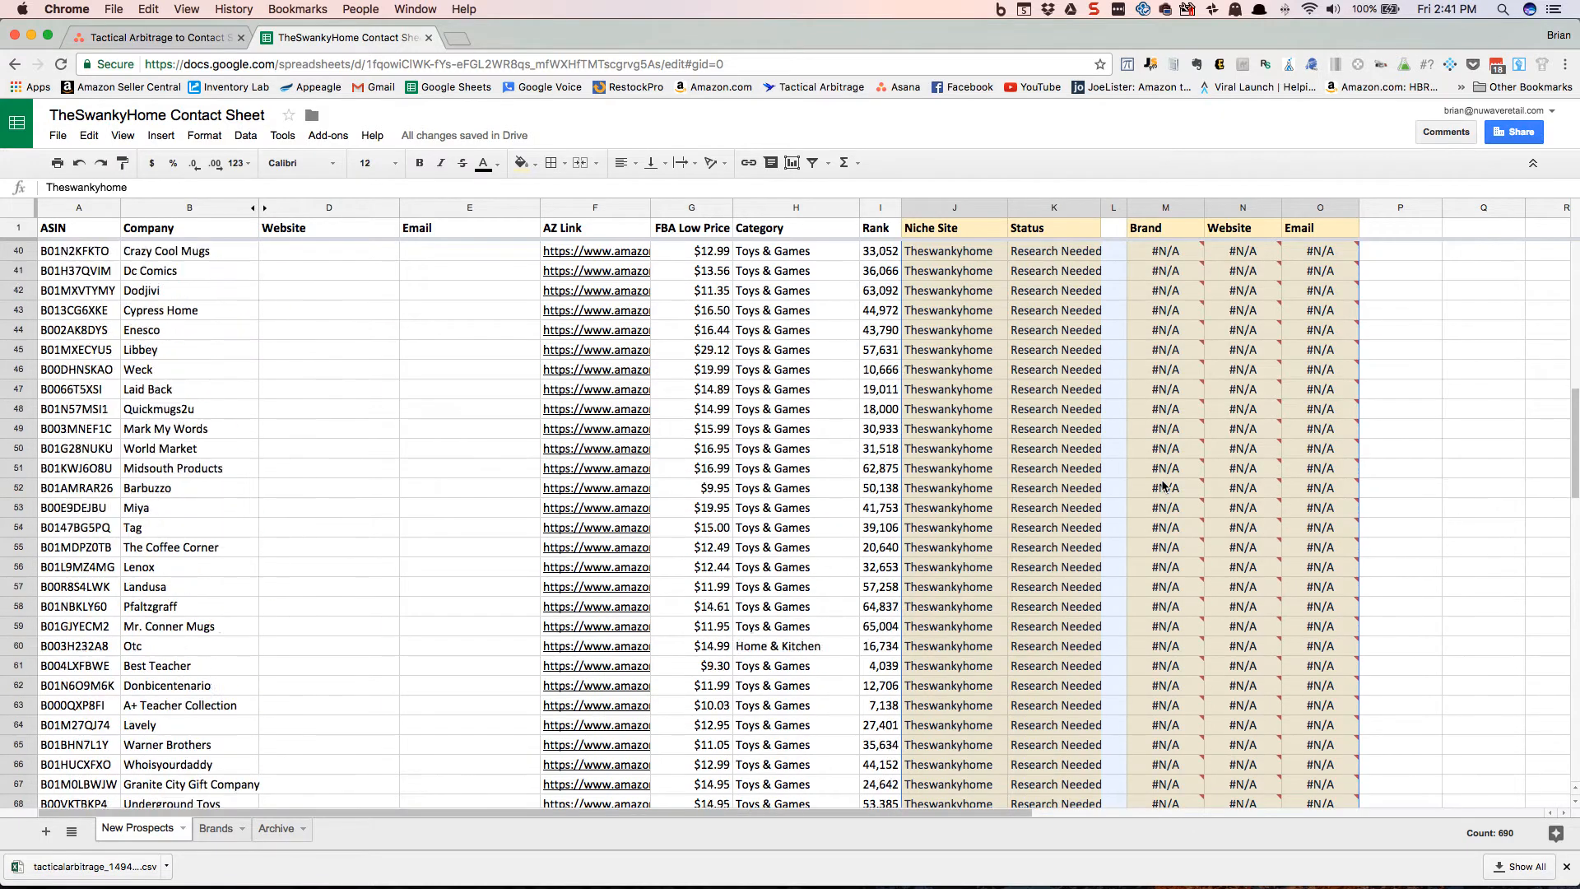
scroll(1163, 486, up, 12)
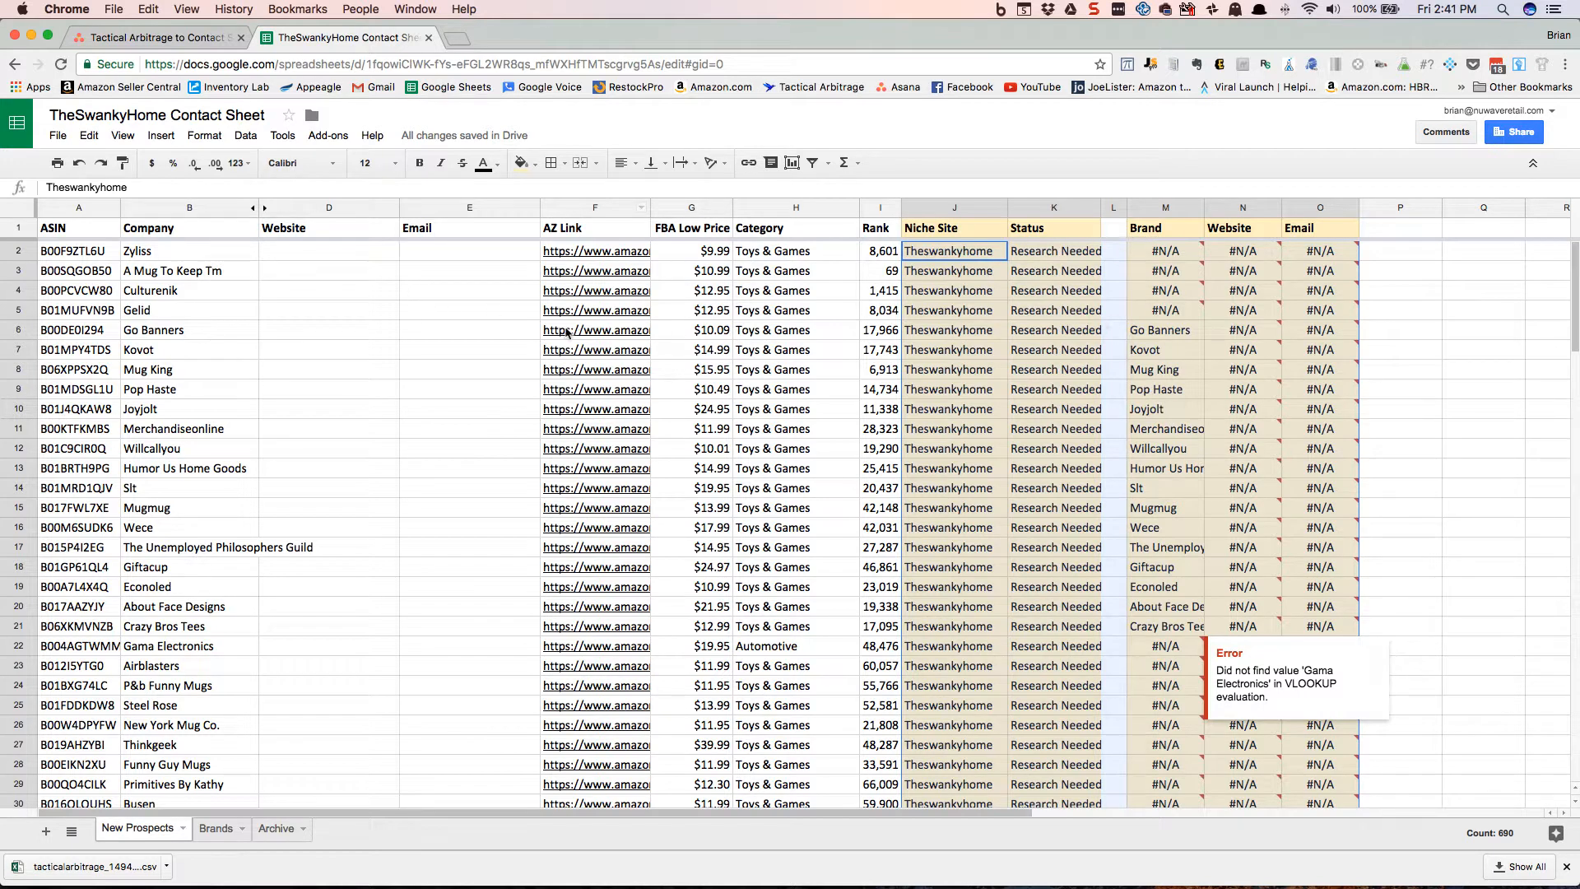
mouse_move(1170, 309)
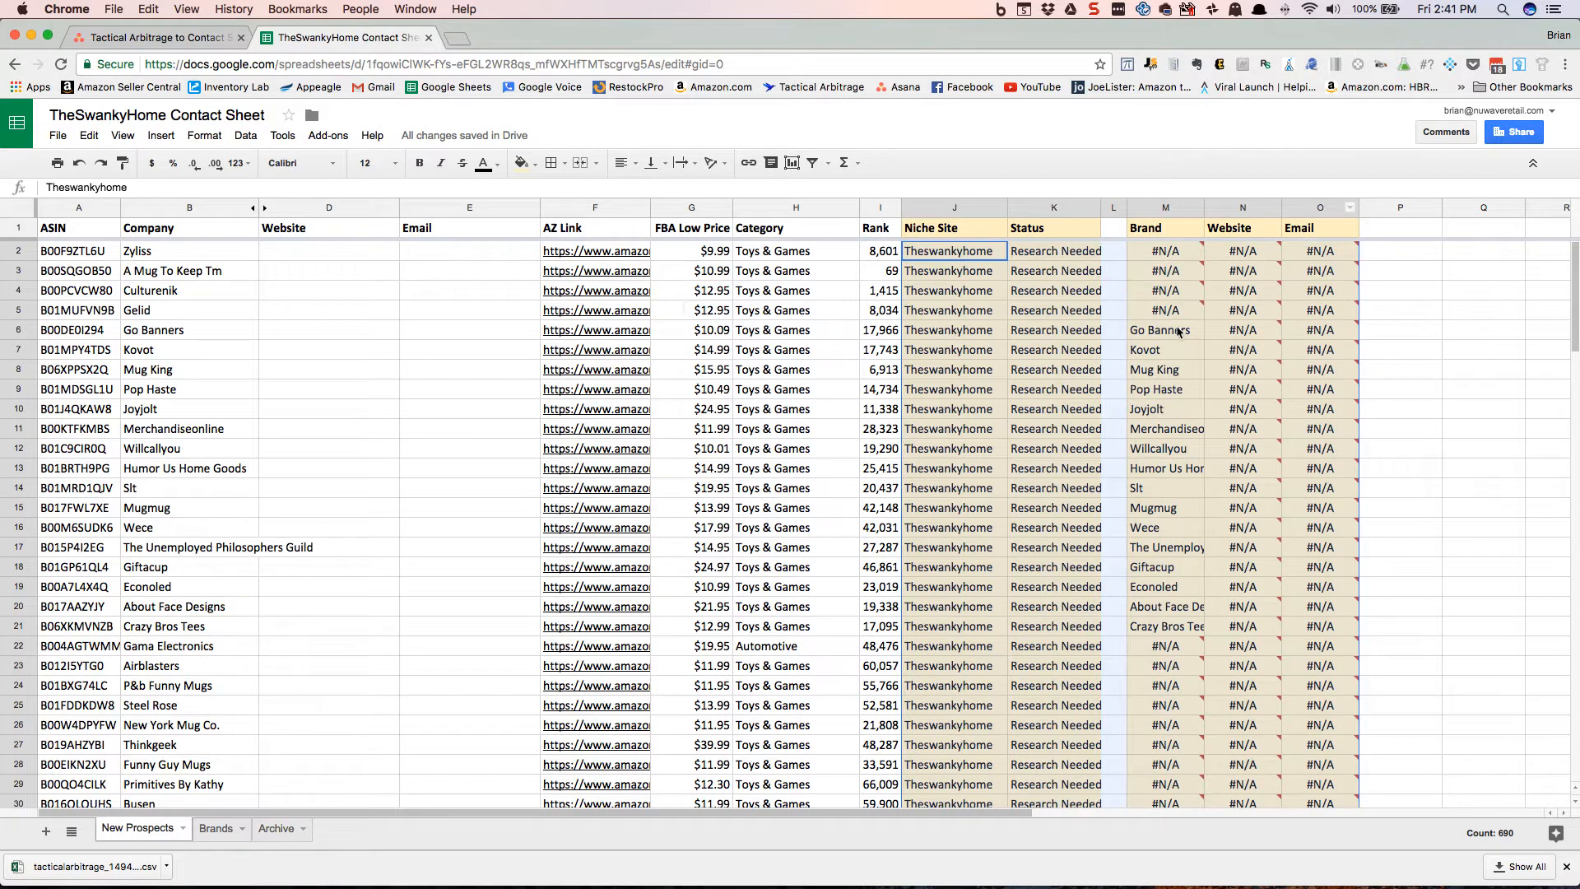
click(18, 227)
click(246, 135)
mouse_move(294, 351)
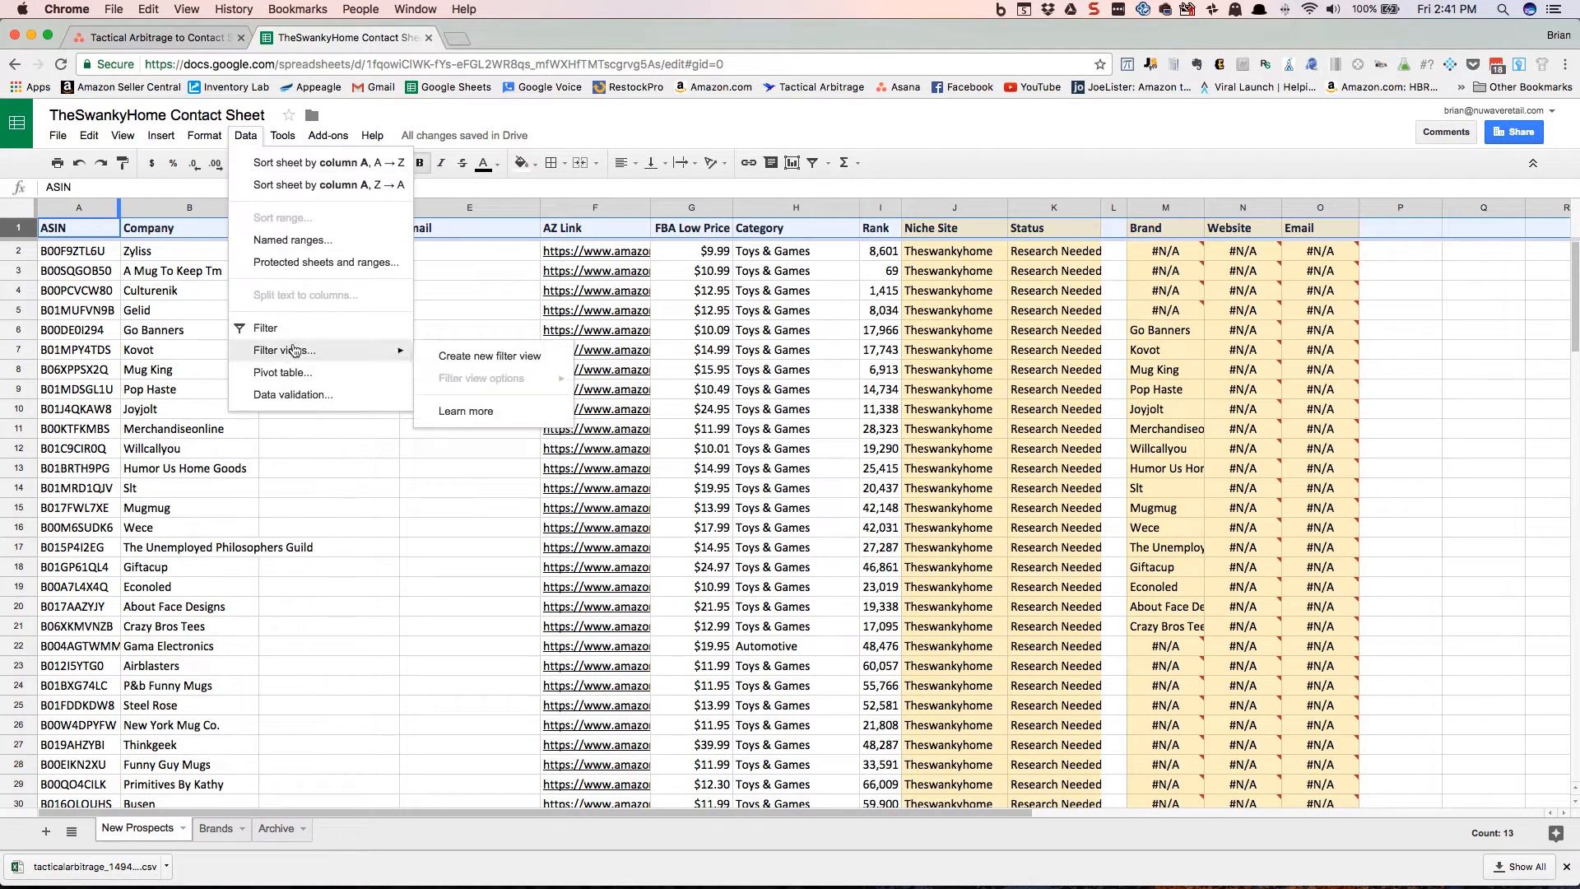
click(265, 327)
click(1195, 228)
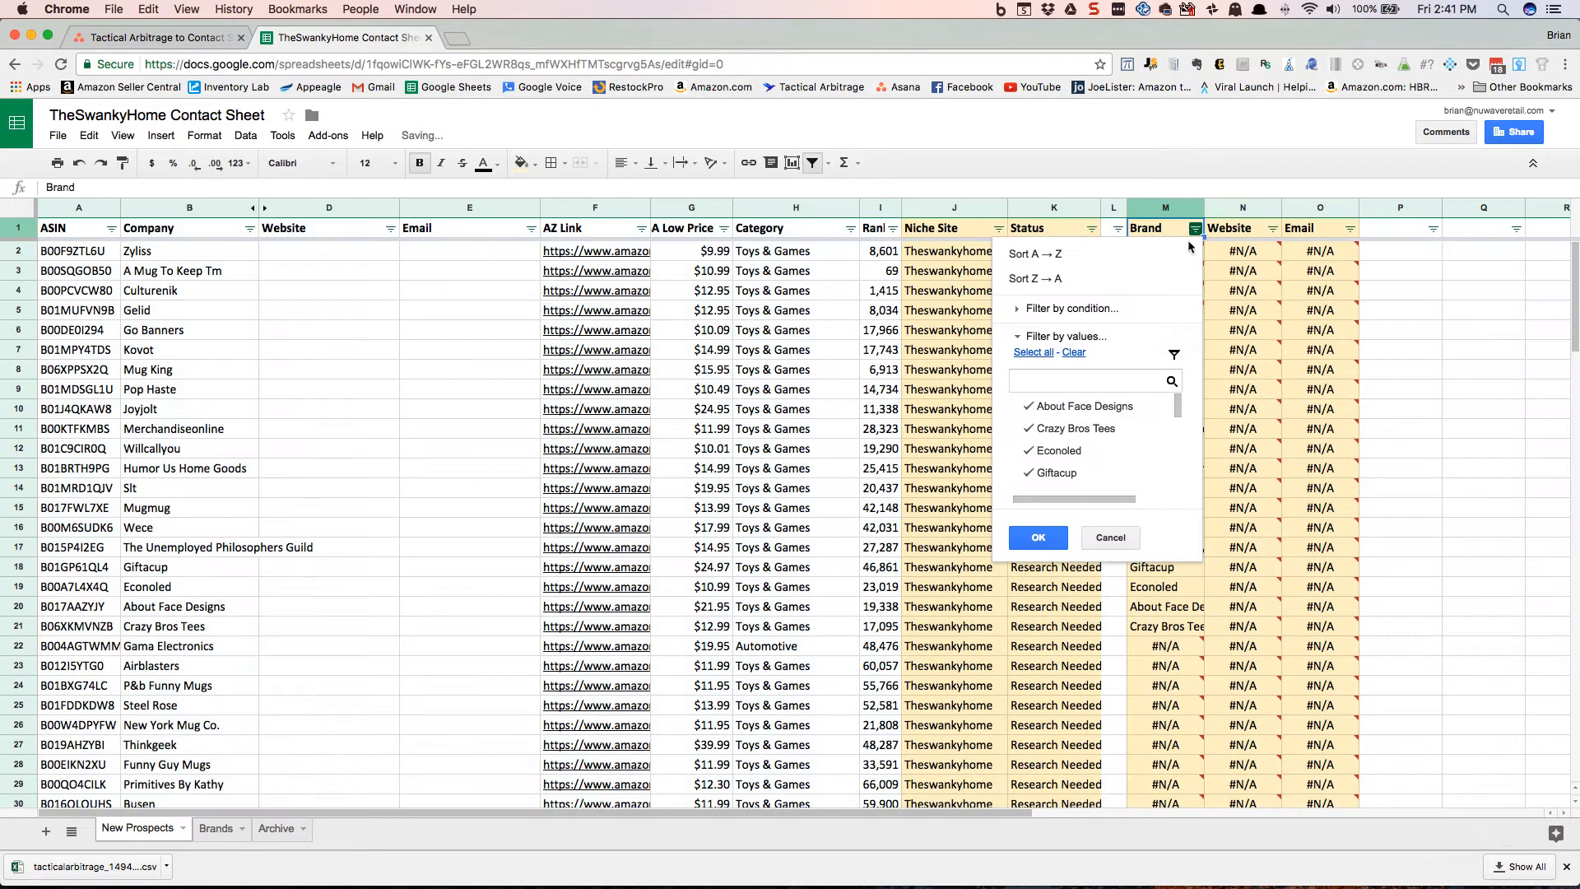
click(1156, 257)
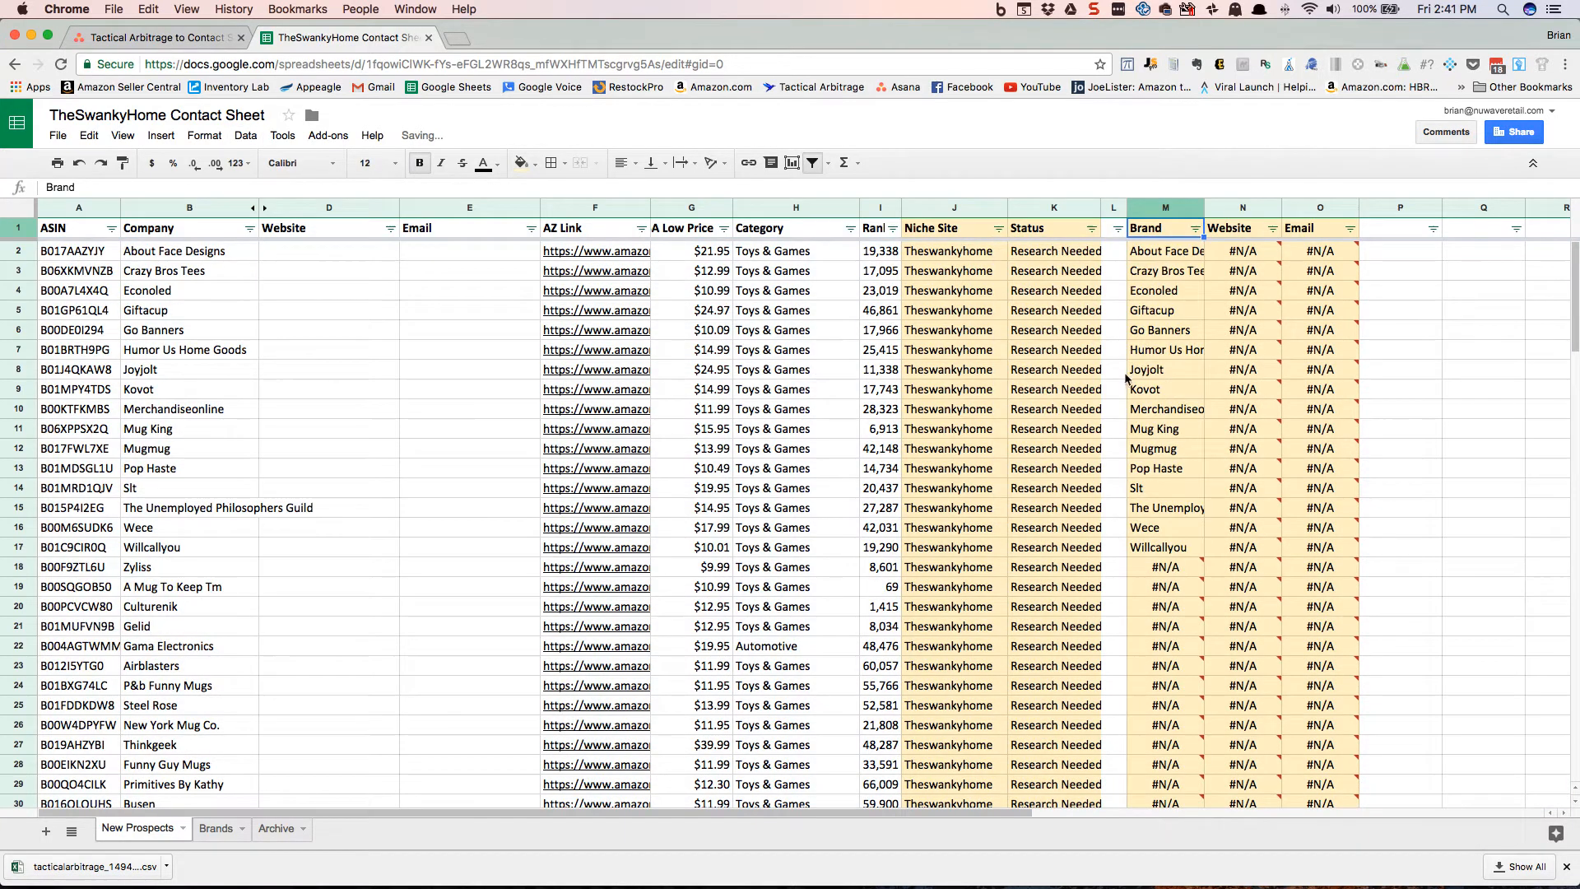
- Delete rows 2–17, the prospects whose Brand lookup returned a company name
click(18, 251)
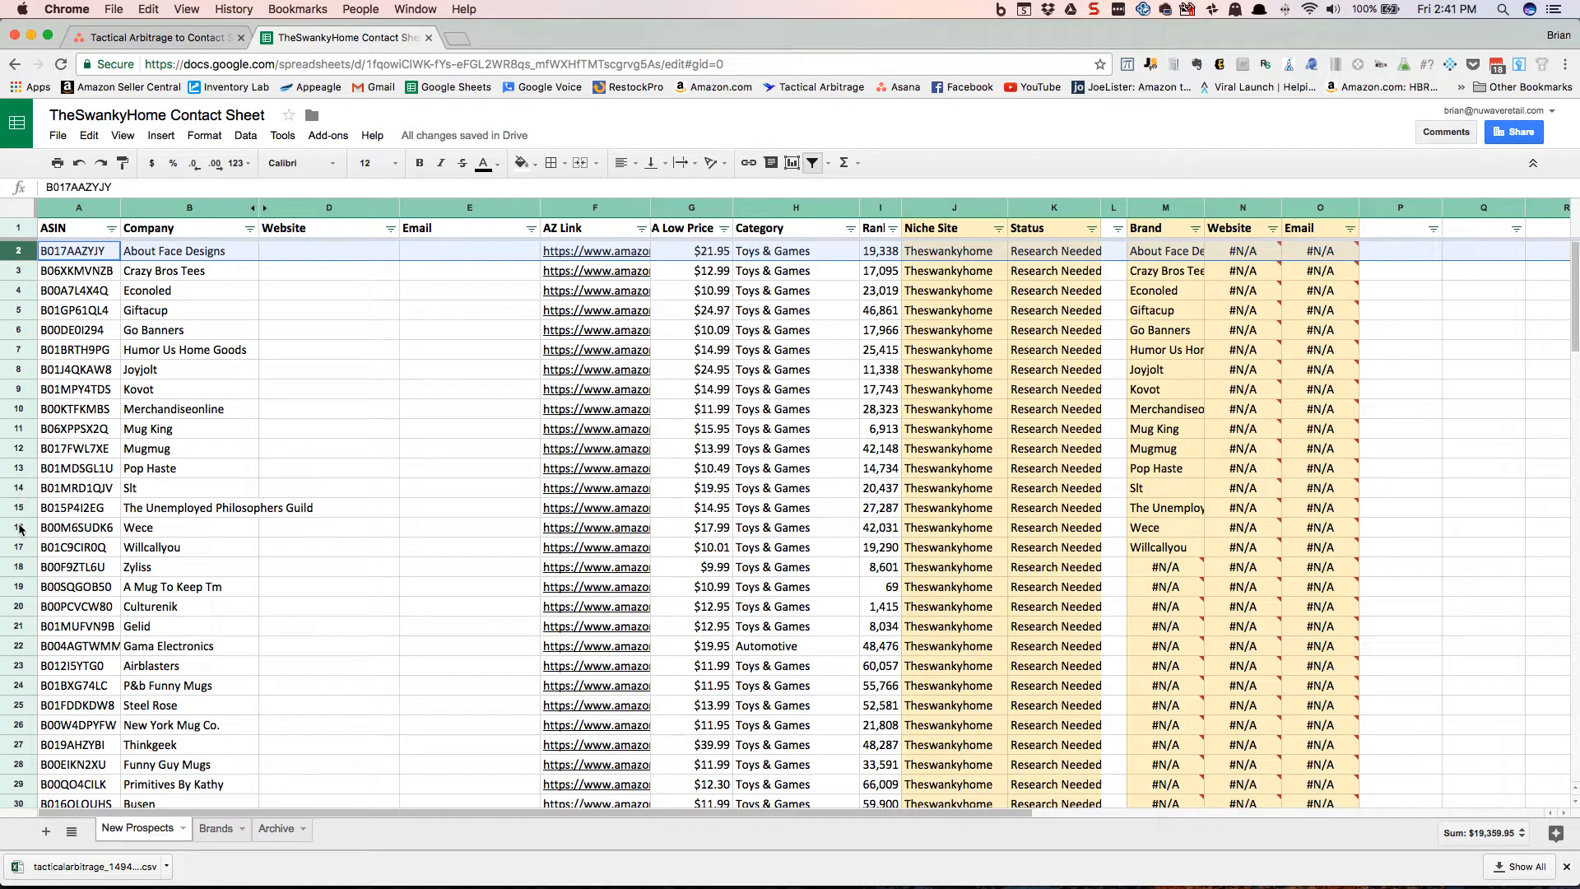
shift+click(20, 529)
shift+click(18, 547)
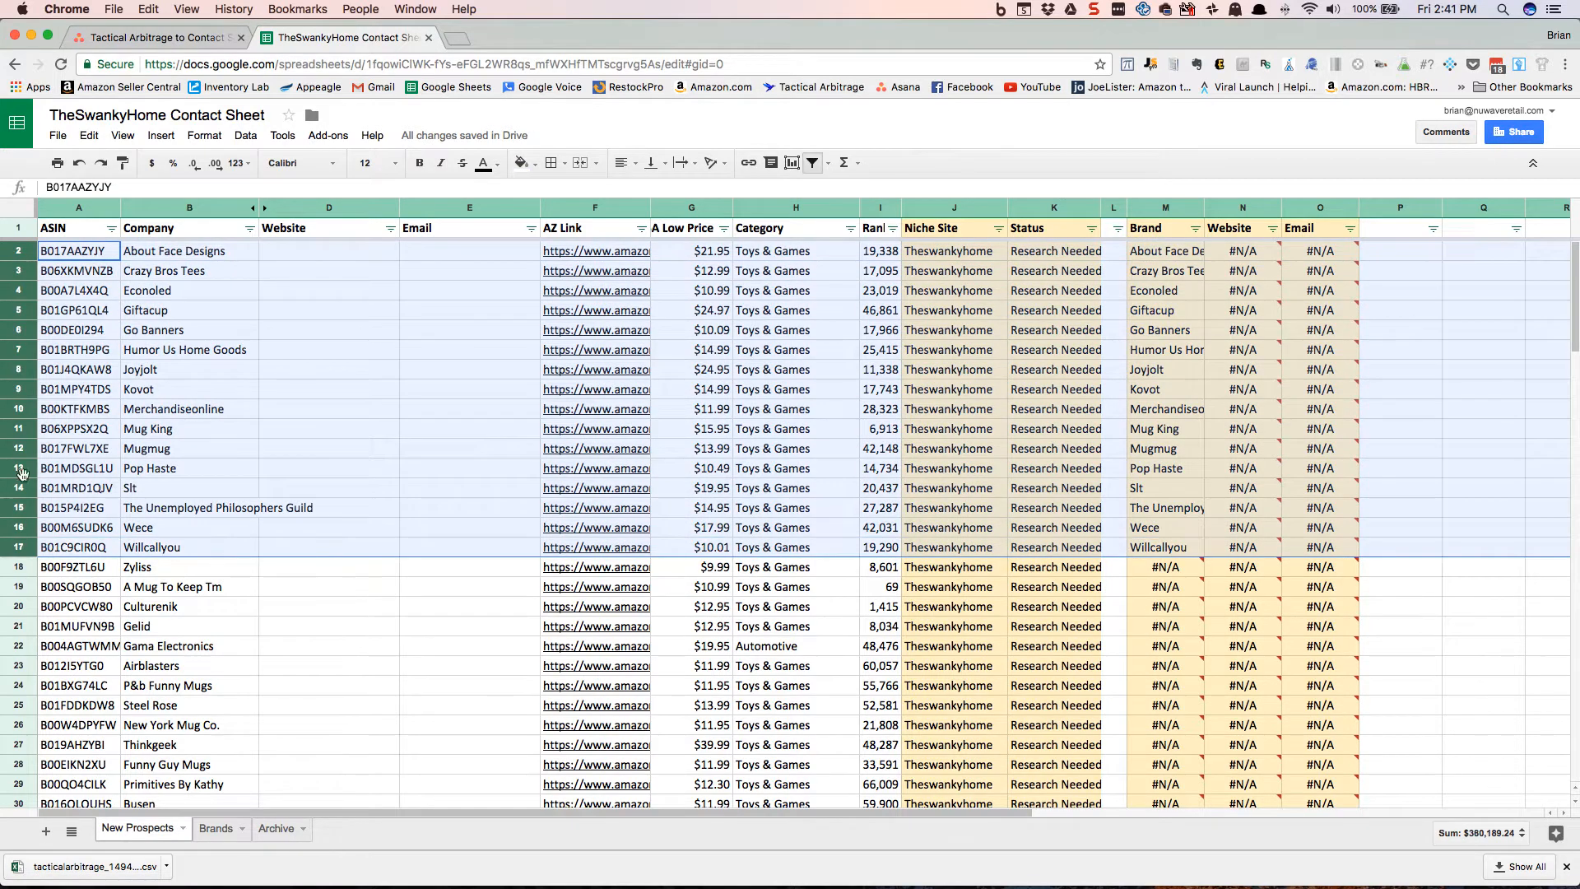
right_click(22, 395)
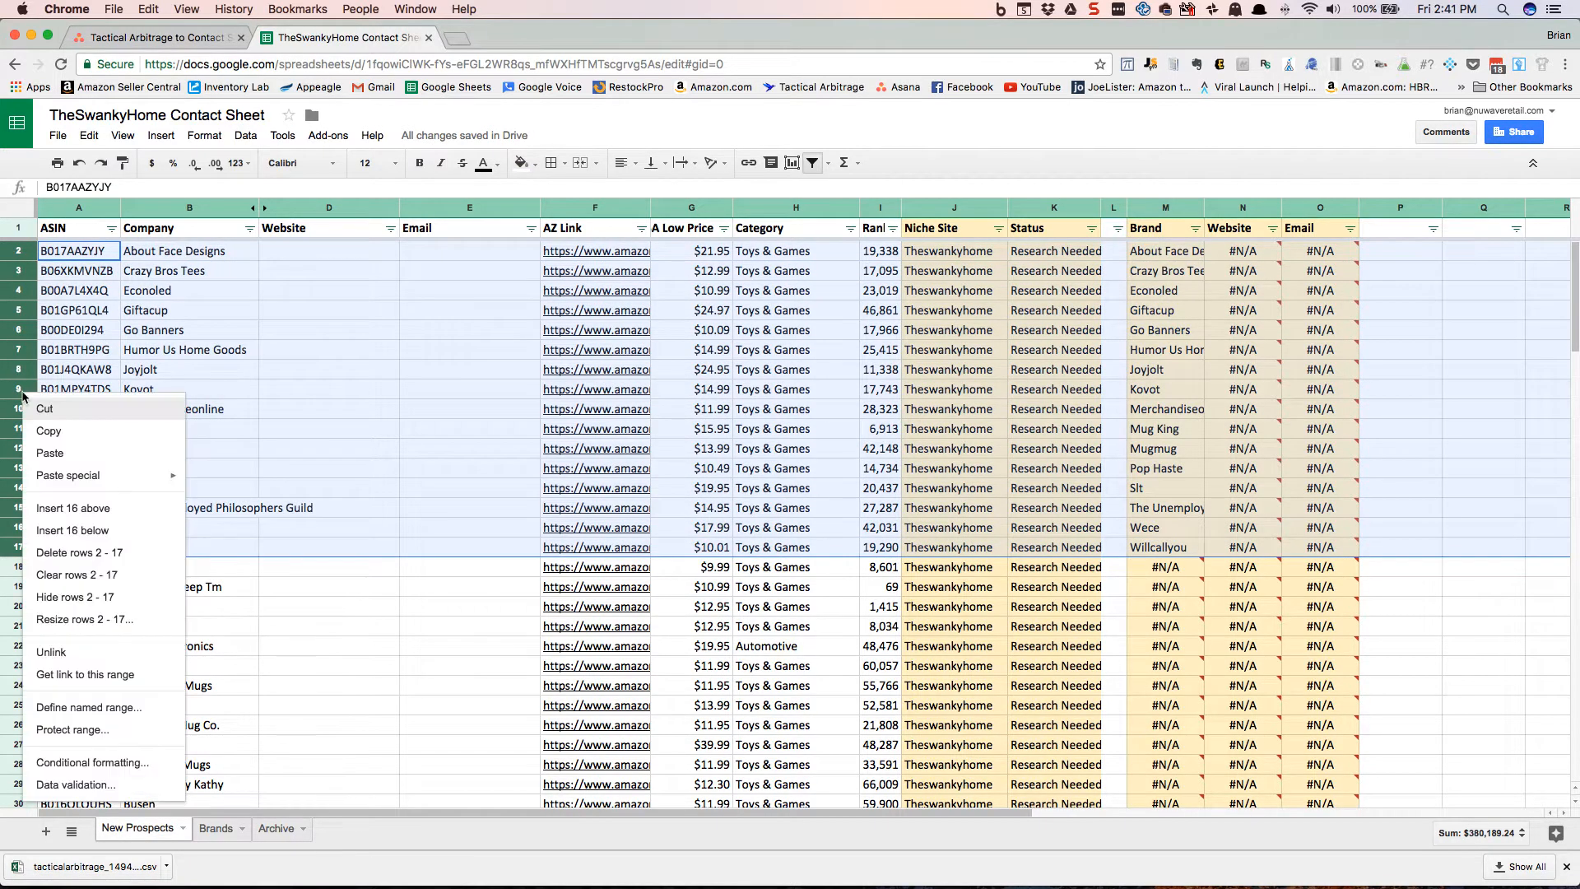
click(78, 553)
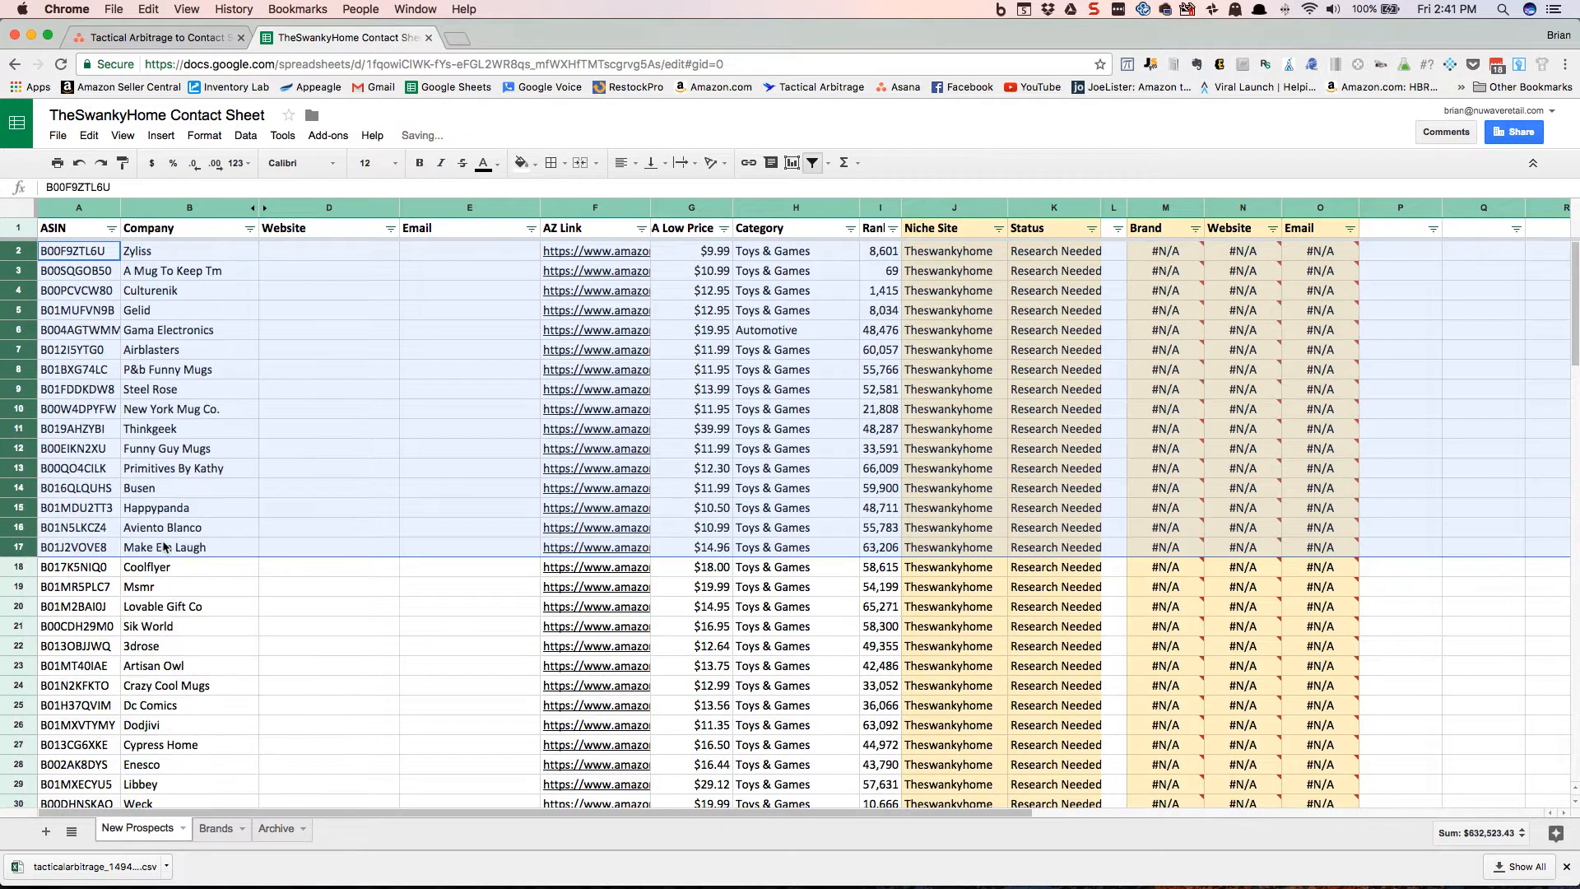
click(1038, 409)
- Sort the sheet A to Z by the yellow Website column and by the yellow Email column, checking for remaining matches
click(1272, 228)
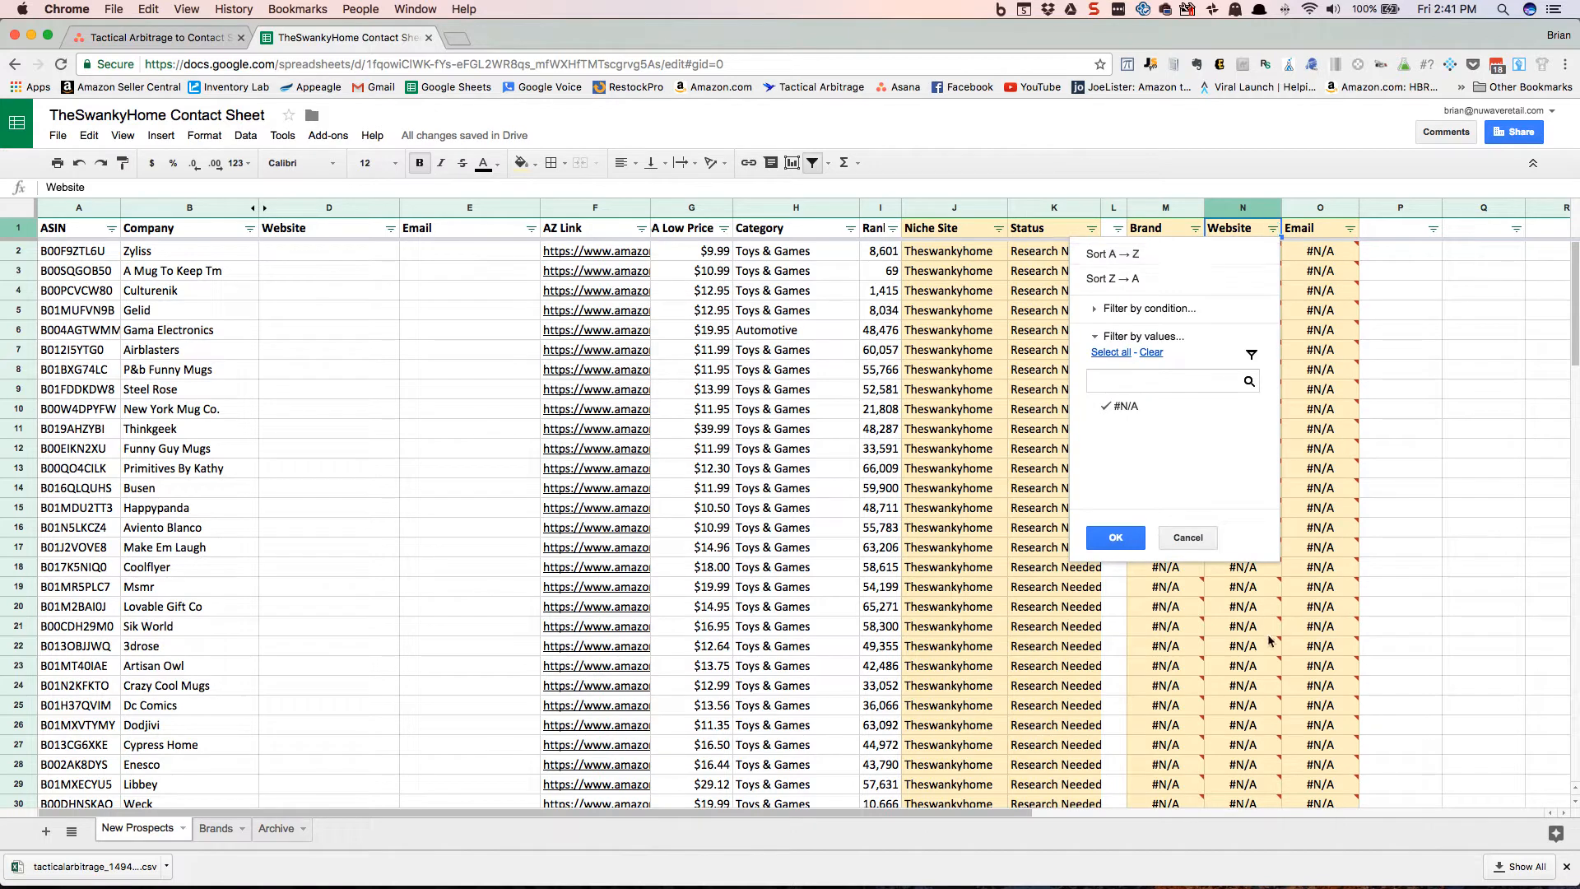
click(1218, 258)
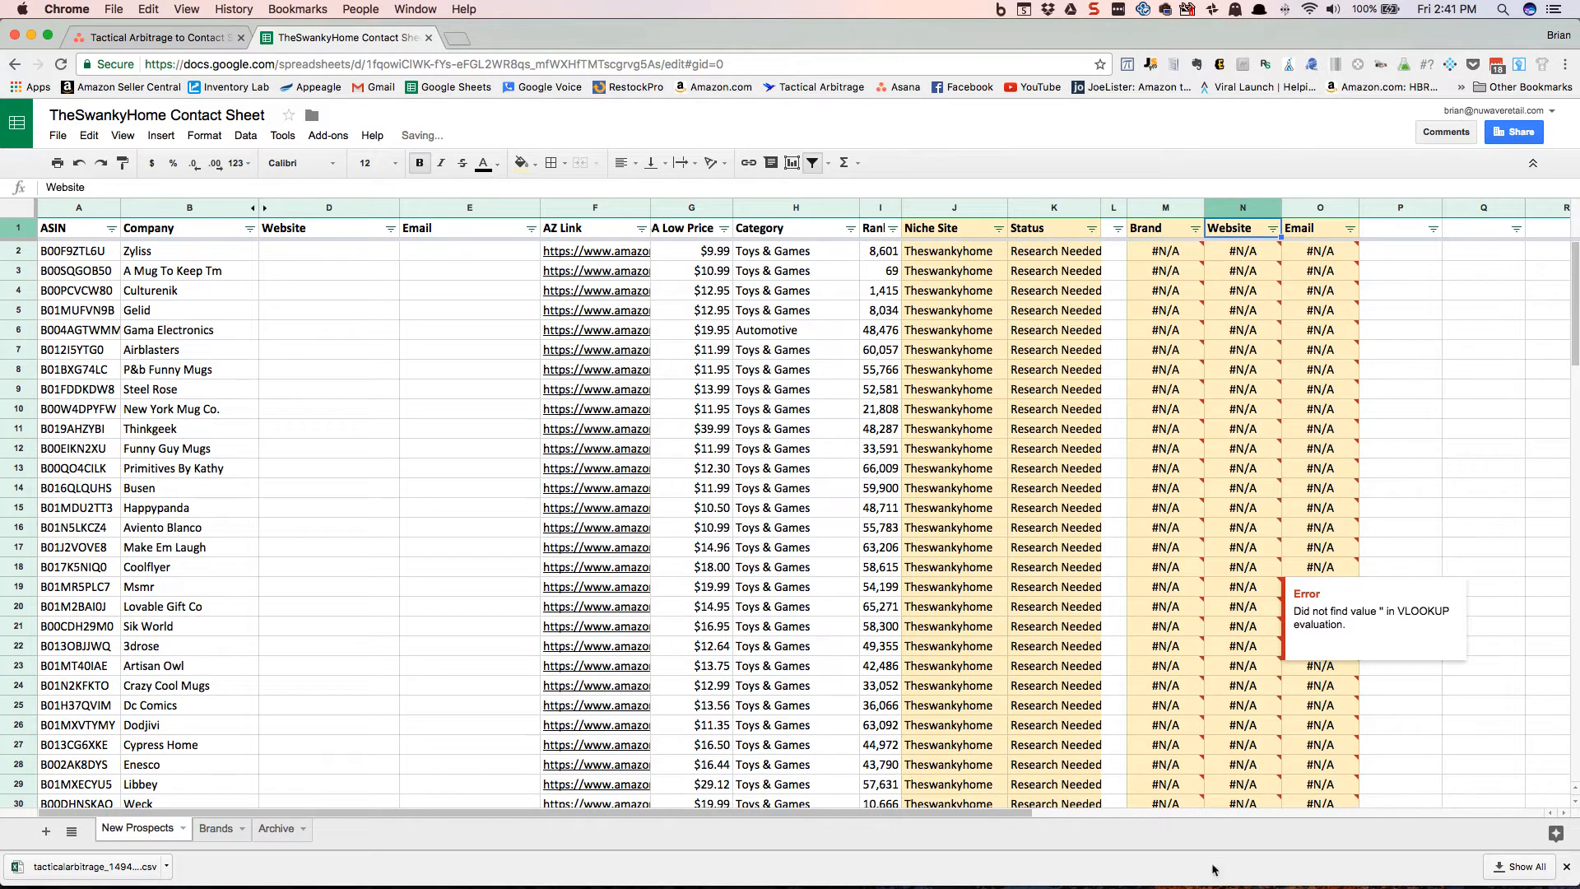
click(1350, 229)
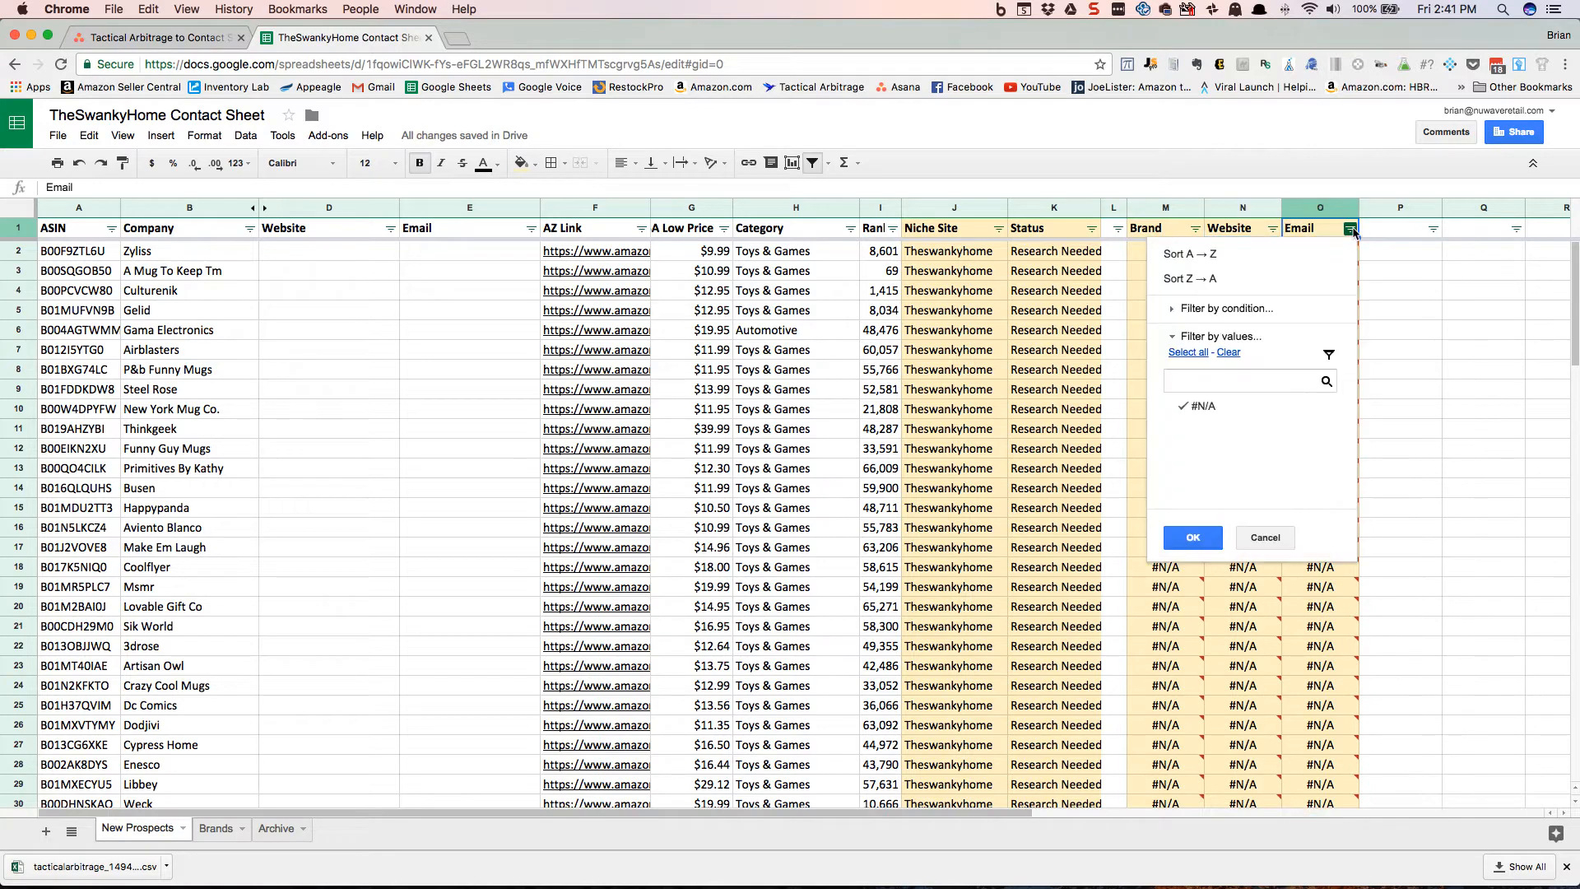
click(1326, 258)
scroll(1312, 576, down, 15)
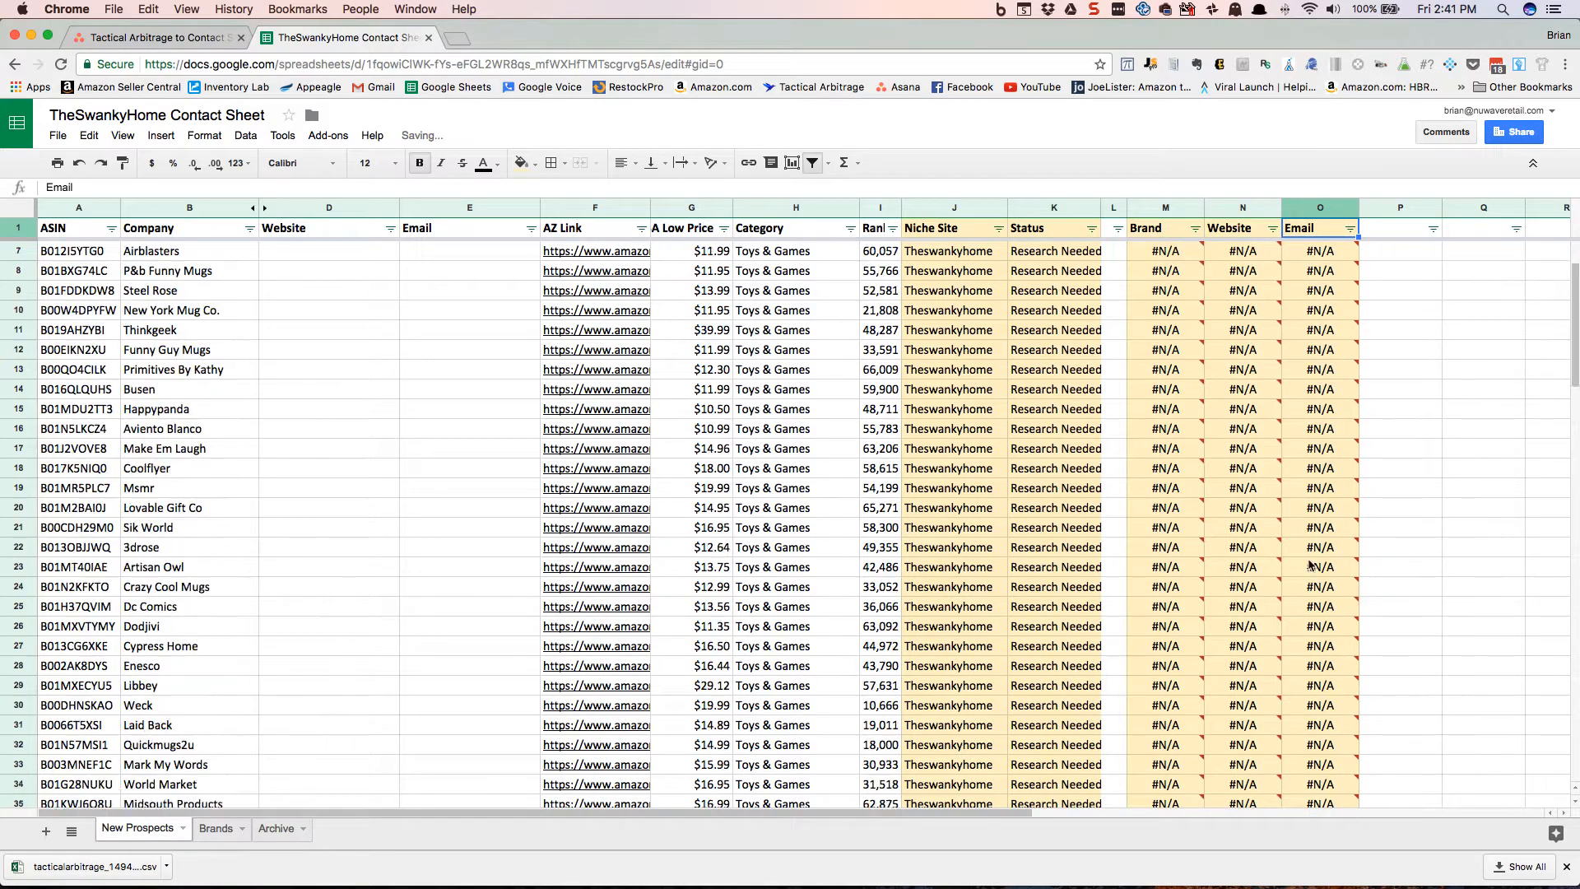
scroll(1310, 572, up, 15)
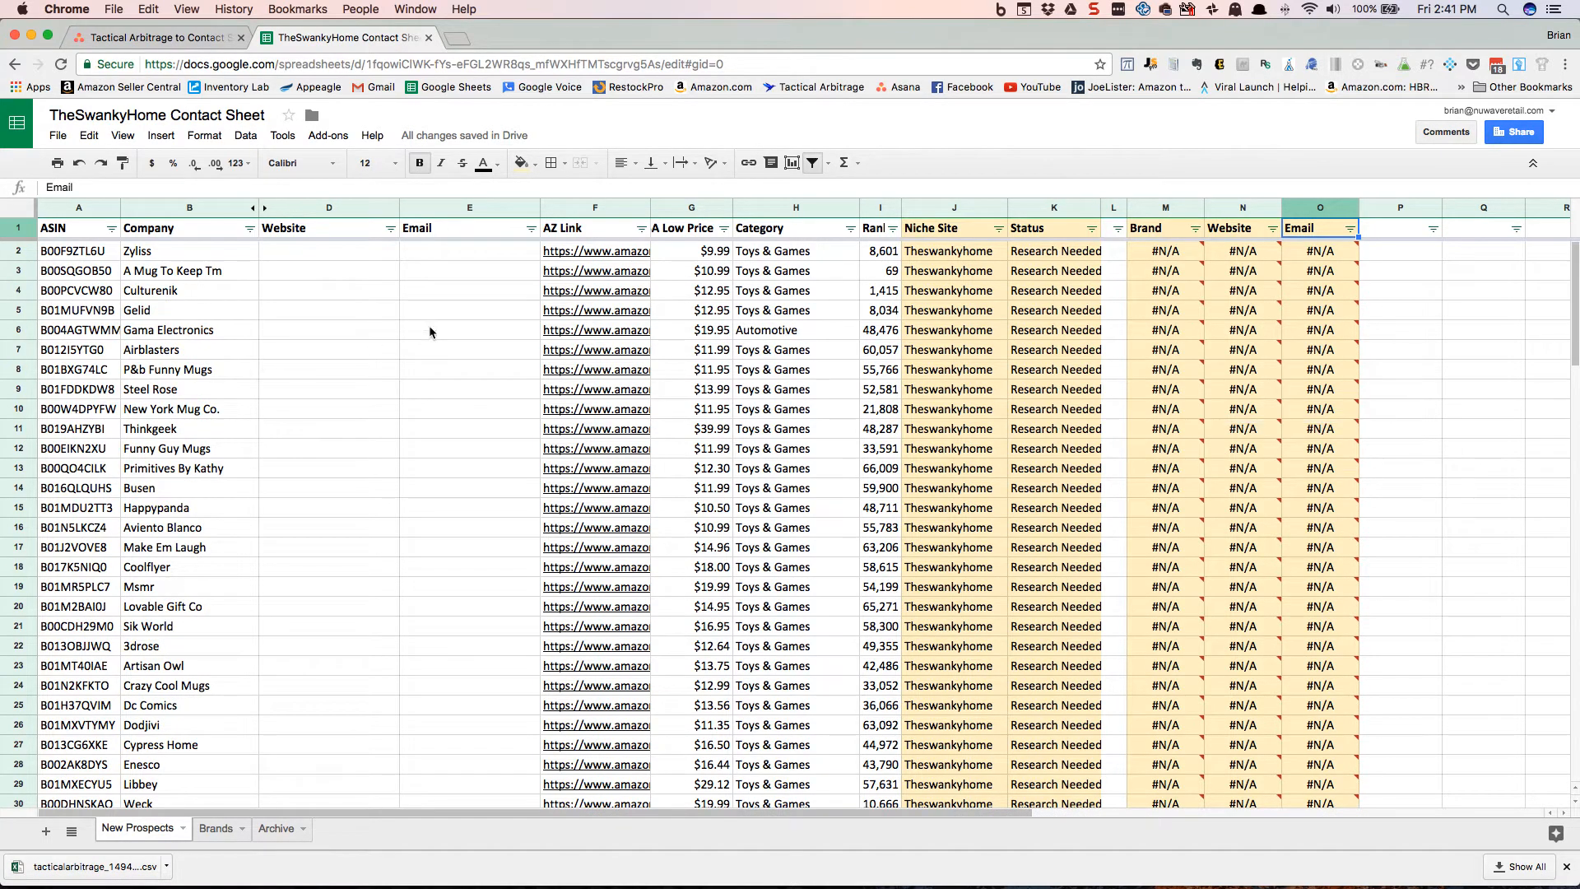
- Switch to the Asana board and move the Novelty(TheSwankyHome)5.3.17 card from Formatted to Added to Contact Sheet
click(150, 43)
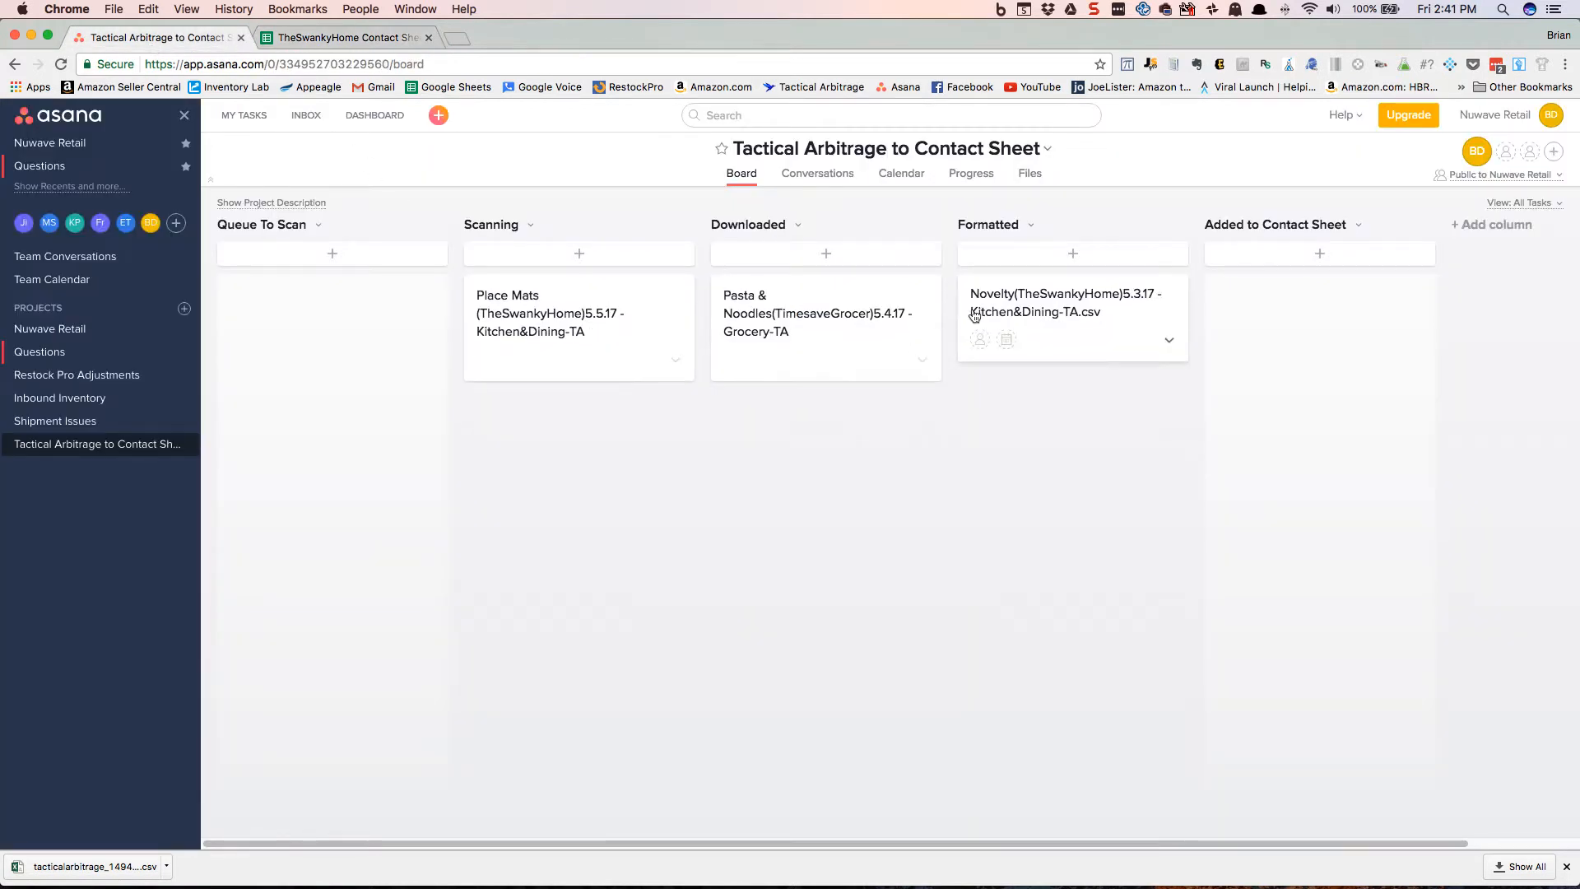
drag(978, 313, 1225, 316)
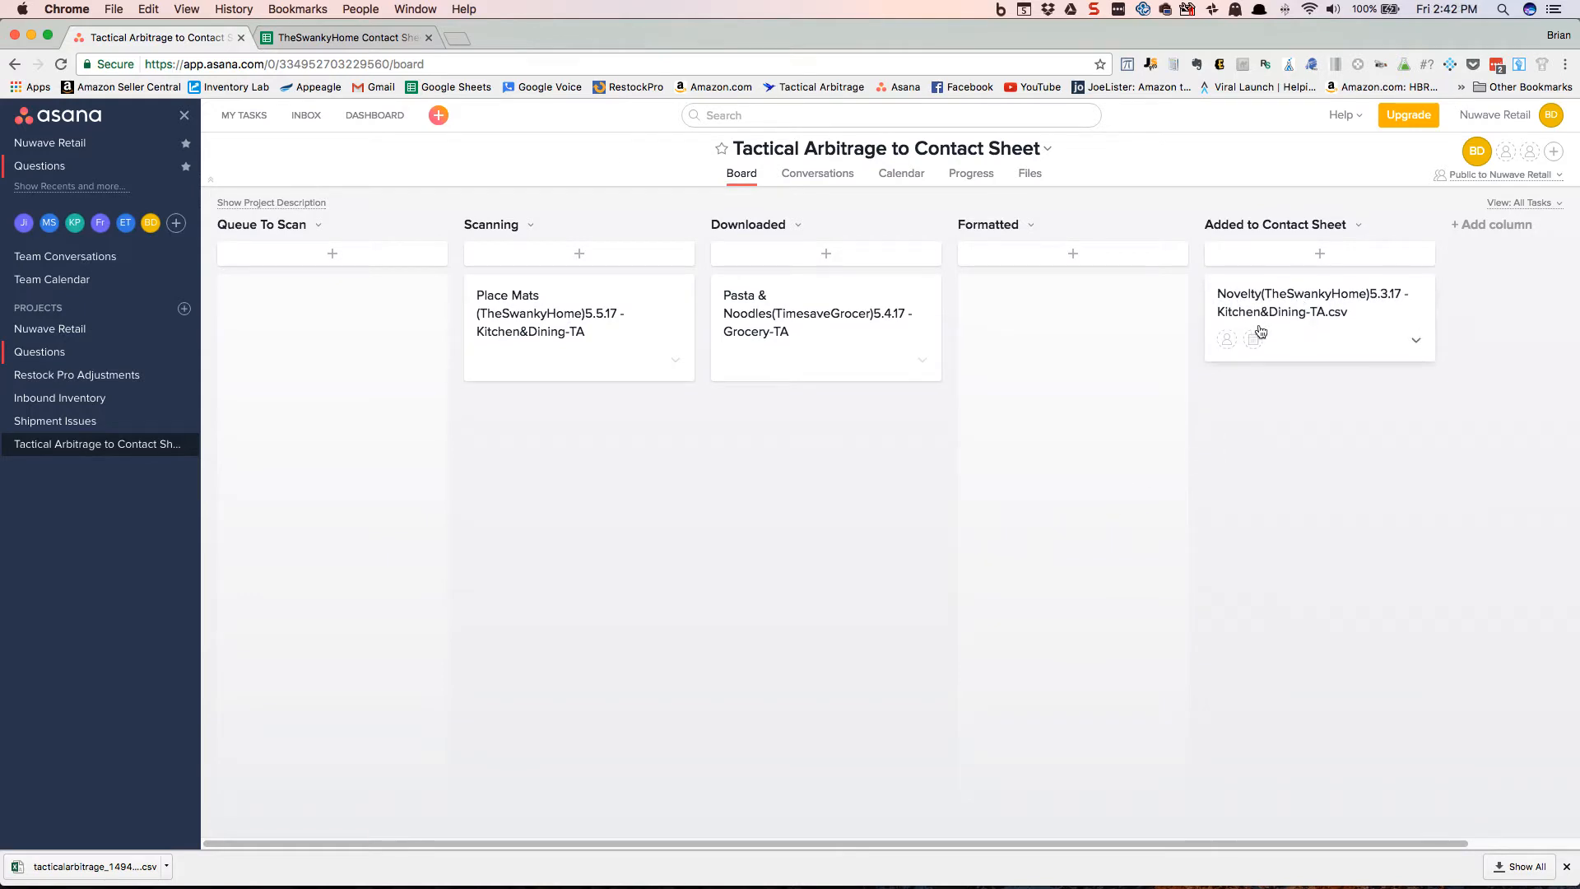
- Minimize Chrome, switch to Finder and move the Novelty(TheSwankyHome)5.3.17 CSV file from 3b - Wholesale from TA into its Archive folder
click(30, 36)
click(71, 861)
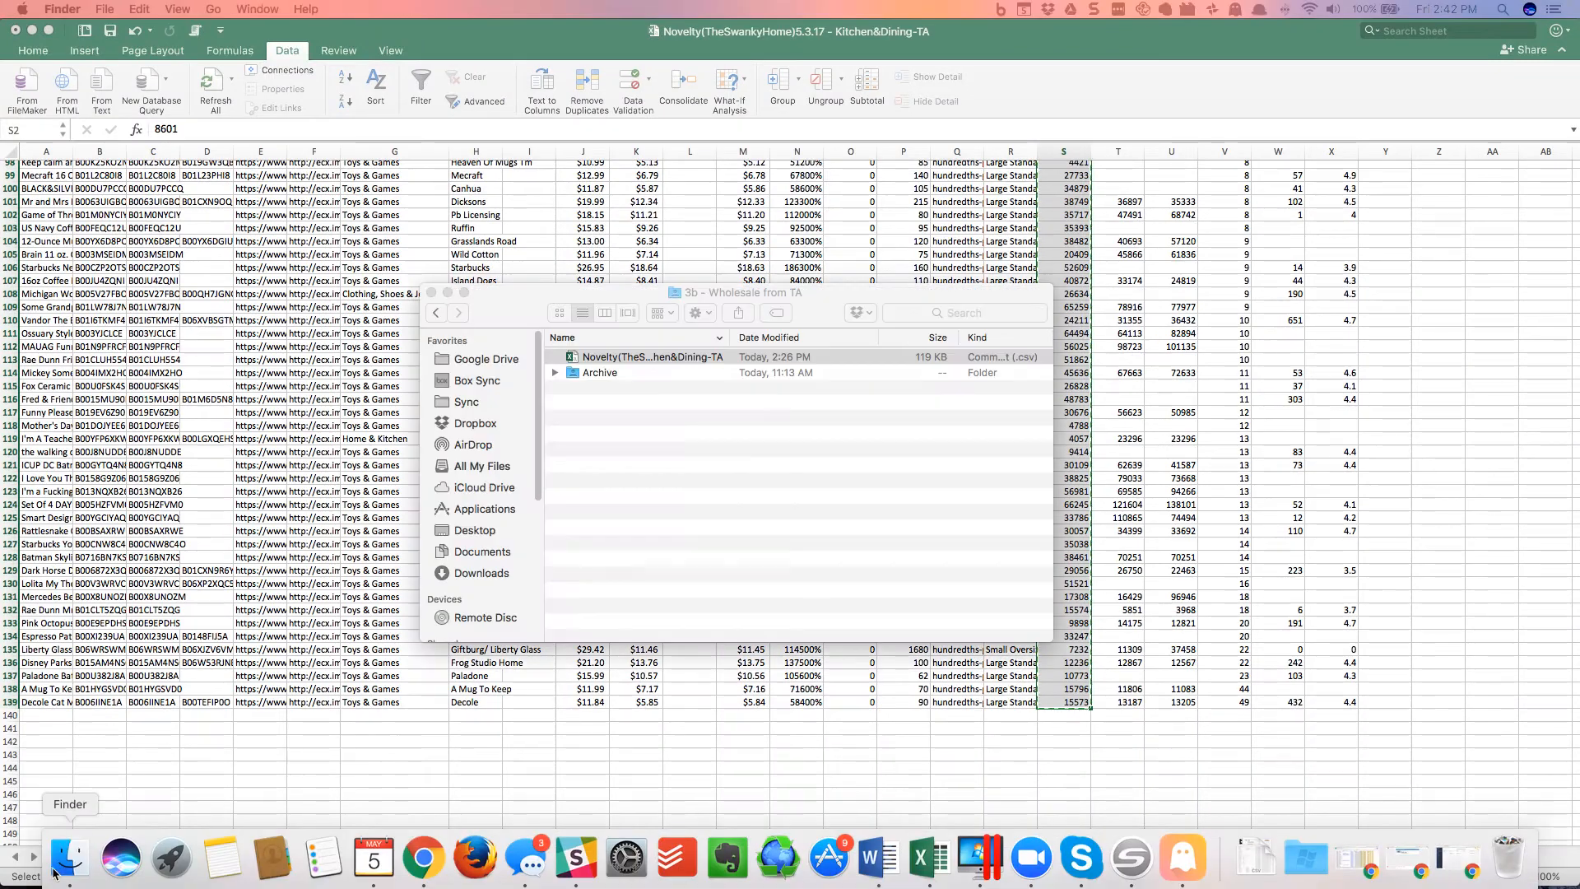
drag(624, 355, 613, 373)
click(607, 471)
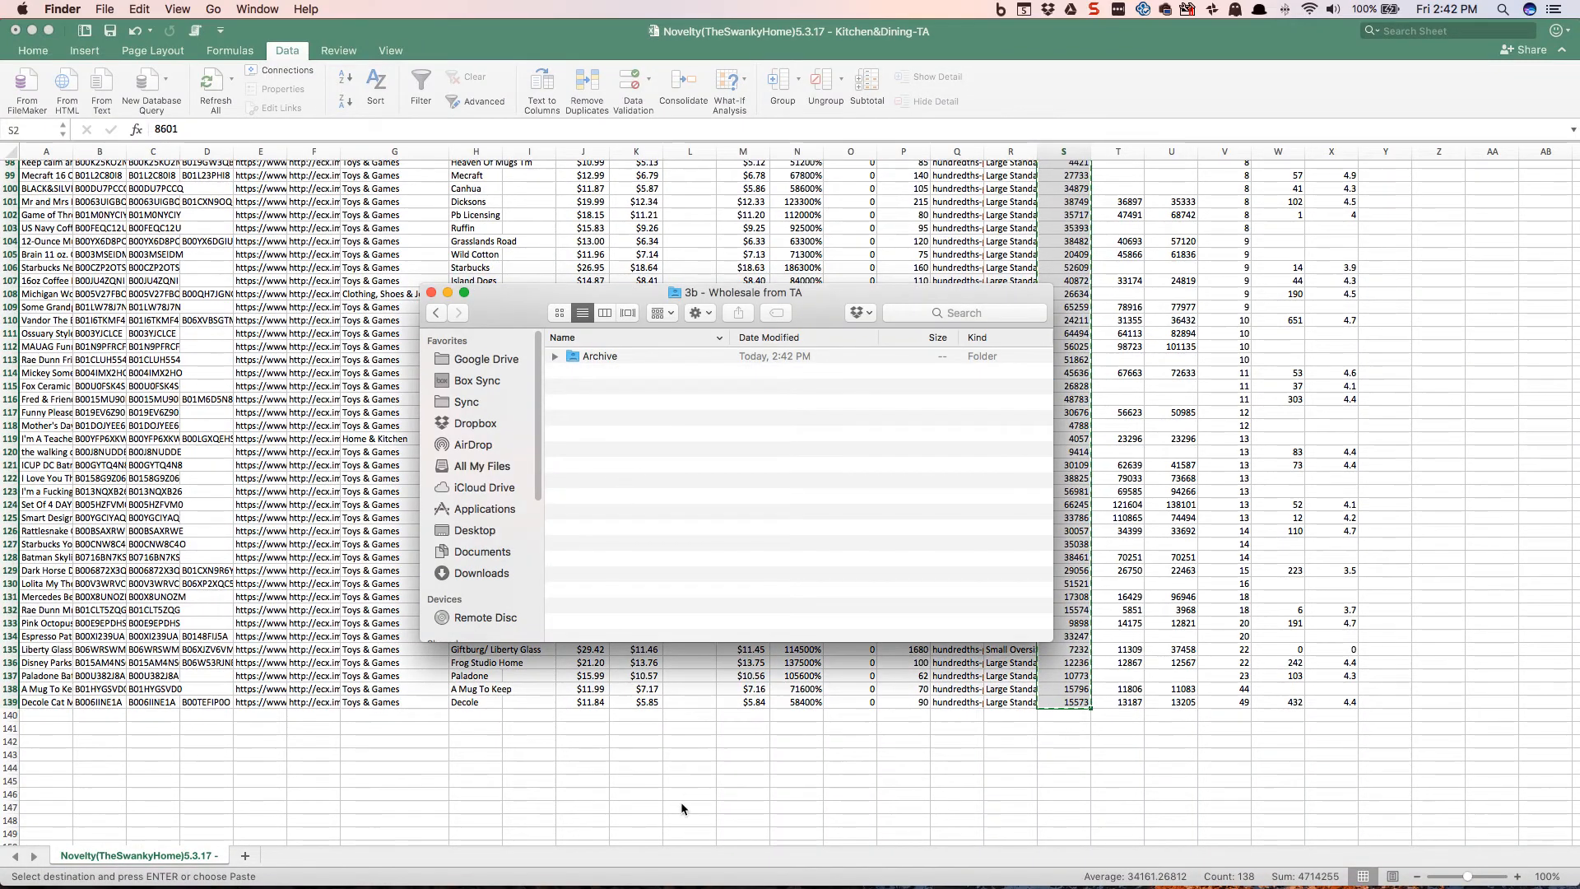